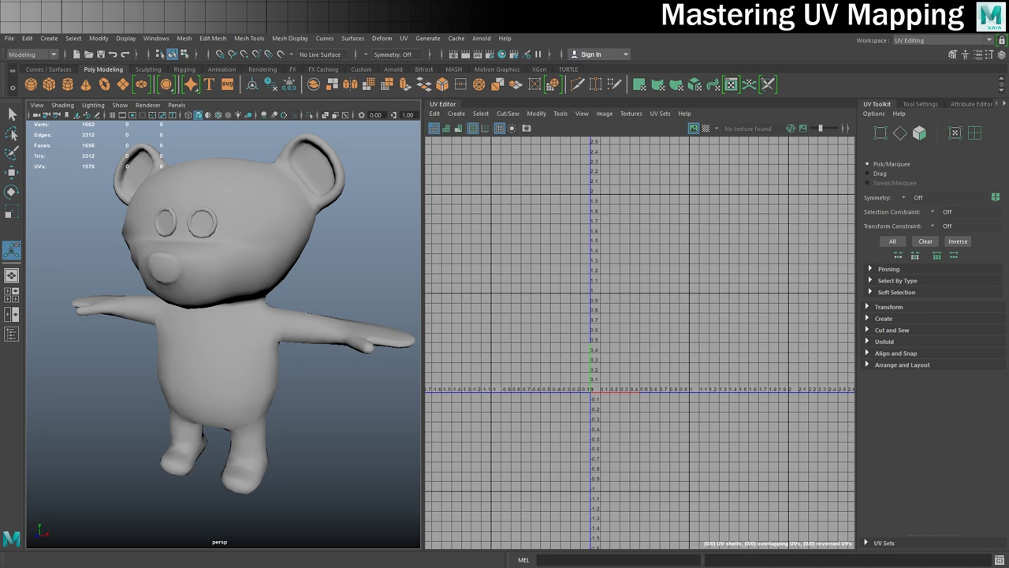
# Step: Select the bear's body mesh and show it in a full-size front orthographic view
pyautogui.press('t')
pyautogui.keyDown('alt'); pyautogui.moveTo(183, 317); pyautogui.dragTo(210, 320); pyautogui.keyUp('alt')
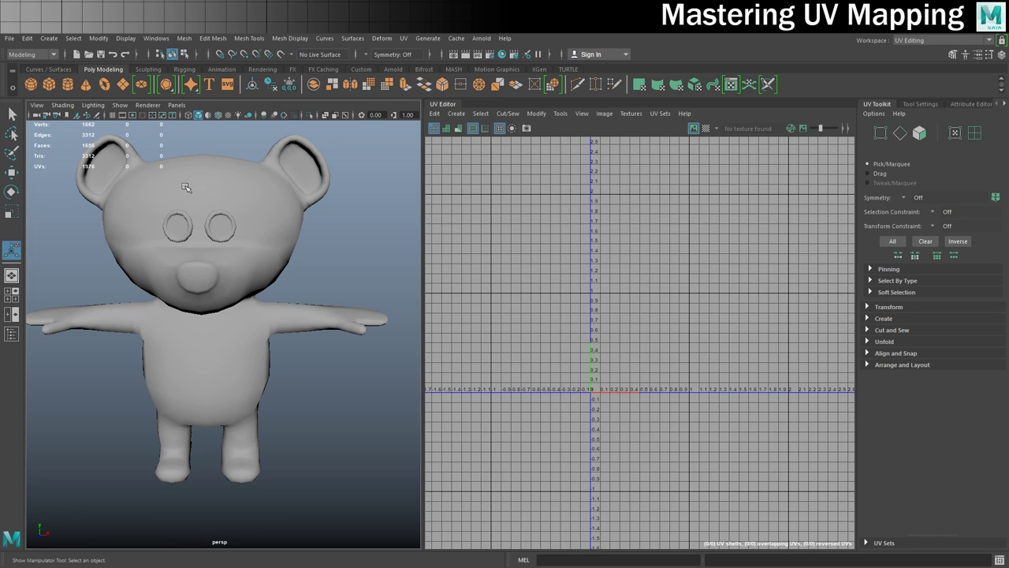
pyautogui.click(235, 199)
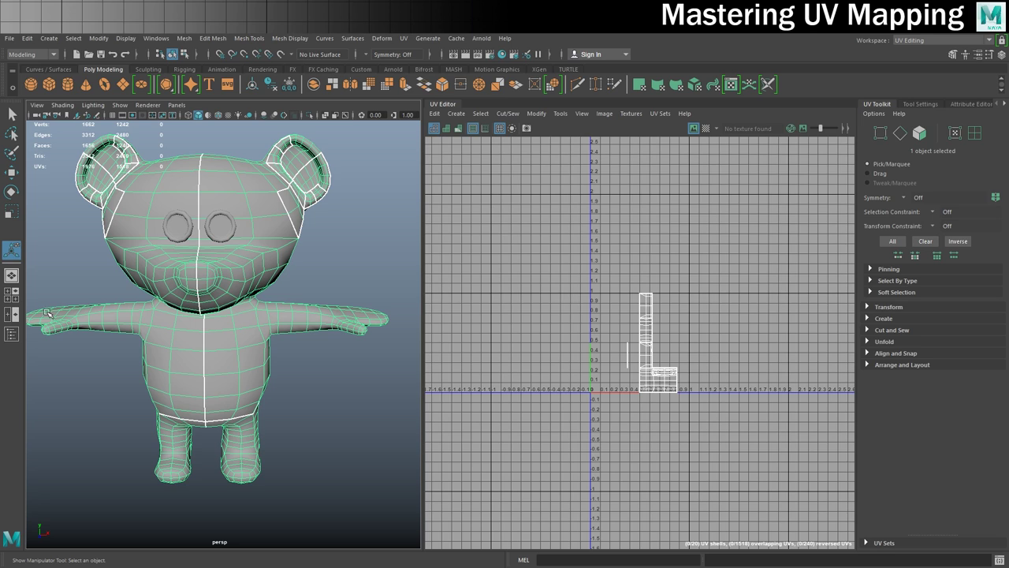
pyautogui.click(14, 301)
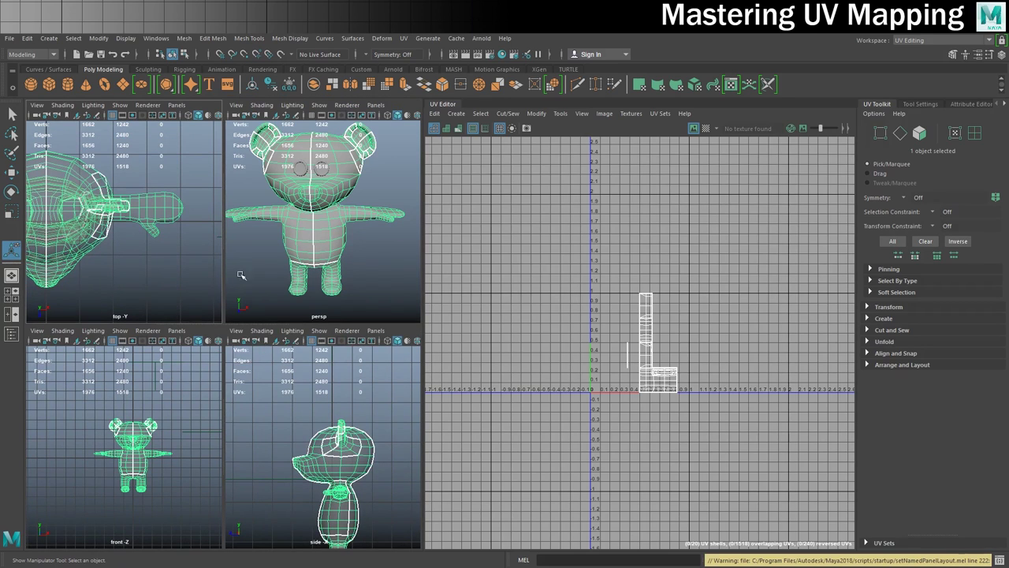
pyautogui.click(294, 226)
pyautogui.press('space')
pyautogui.press('space')
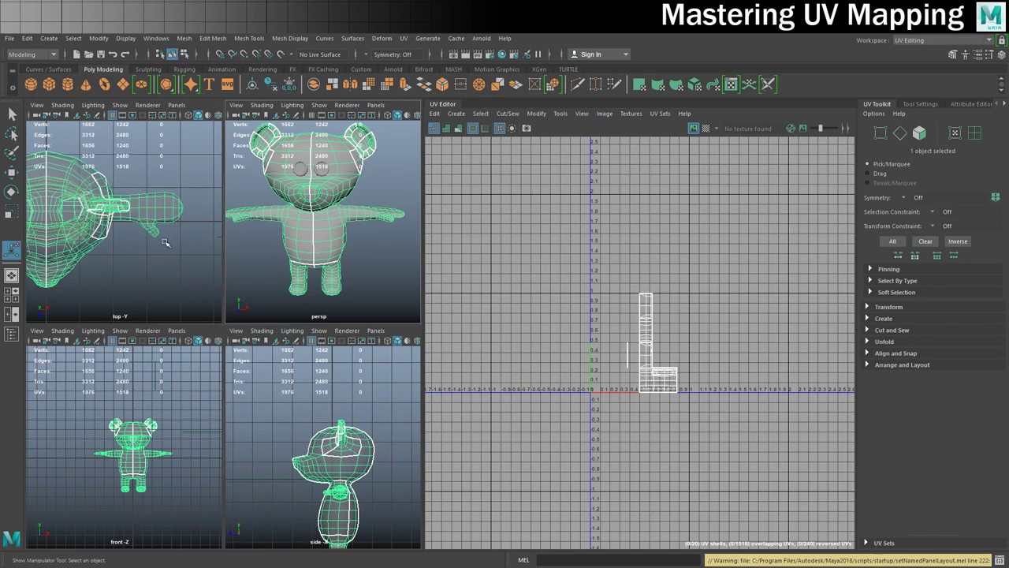
pyautogui.press('space')
pyautogui.press('space')
pyautogui.press('space')
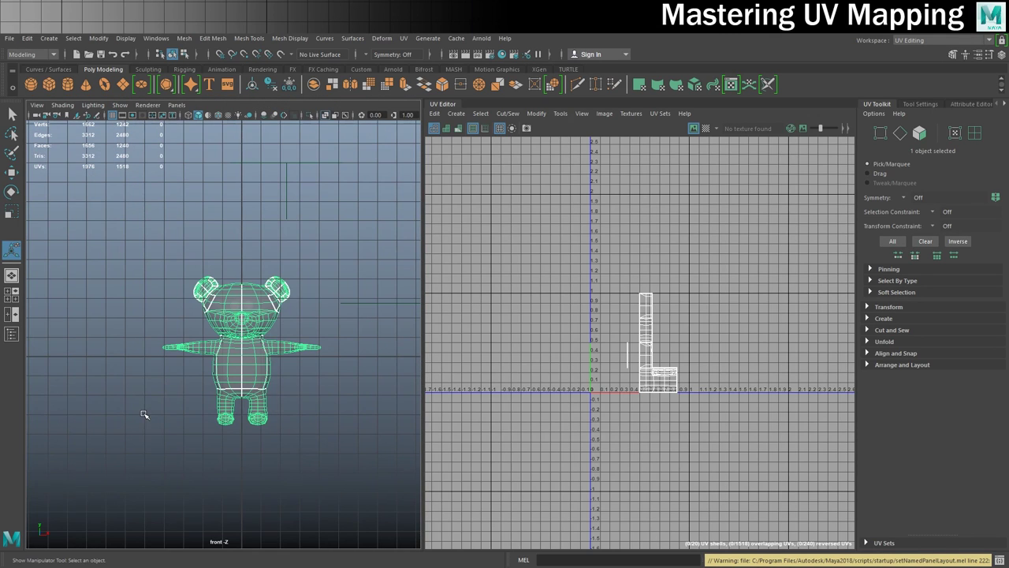
# Step: Select all faces of the body on the bear's right side of the centre line and delete them
pyautogui.scroll(5, 233, 345)
pyautogui.scroll(-2, 233, 345)
pyautogui.keyDown('alt'); pyautogui.moveTo(265, 338); pyautogui.dragTo(224, 294, button='middle'); pyautogui.keyUp('alt')
pyautogui.moveTo(225, 294); pyautogui.dragTo(180, 273, button='right')
pyautogui.moveTo(61, 144); pyautogui.dragTo(223, 519)
pyautogui.press('Delete')
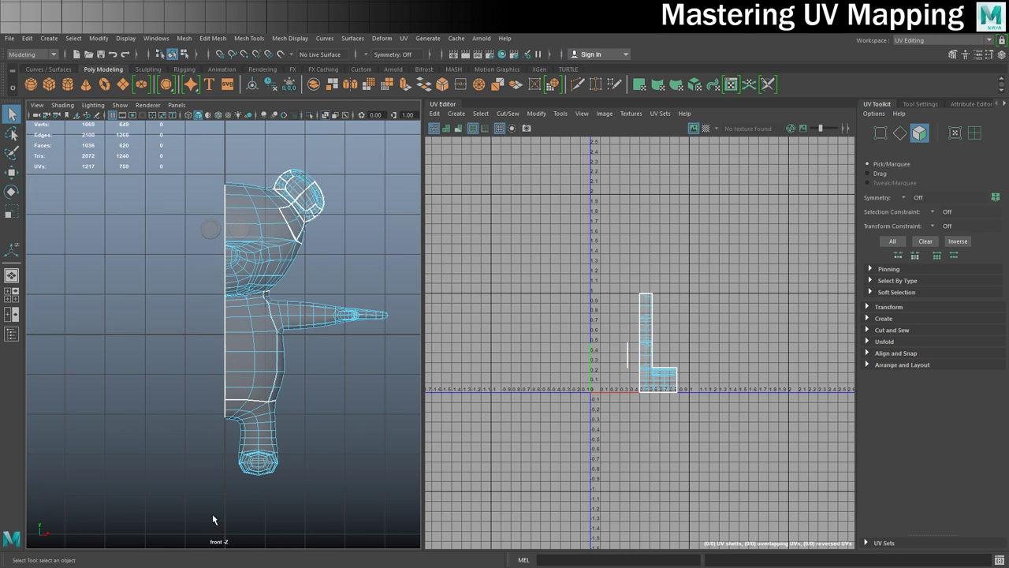
# Step: Delete the leftover separate eye on the bear's right side and return to the full-size perspective view
pyautogui.moveTo(247, 251); pyautogui.dragTo(291, 234, button='right')
pyautogui.click(210, 229)
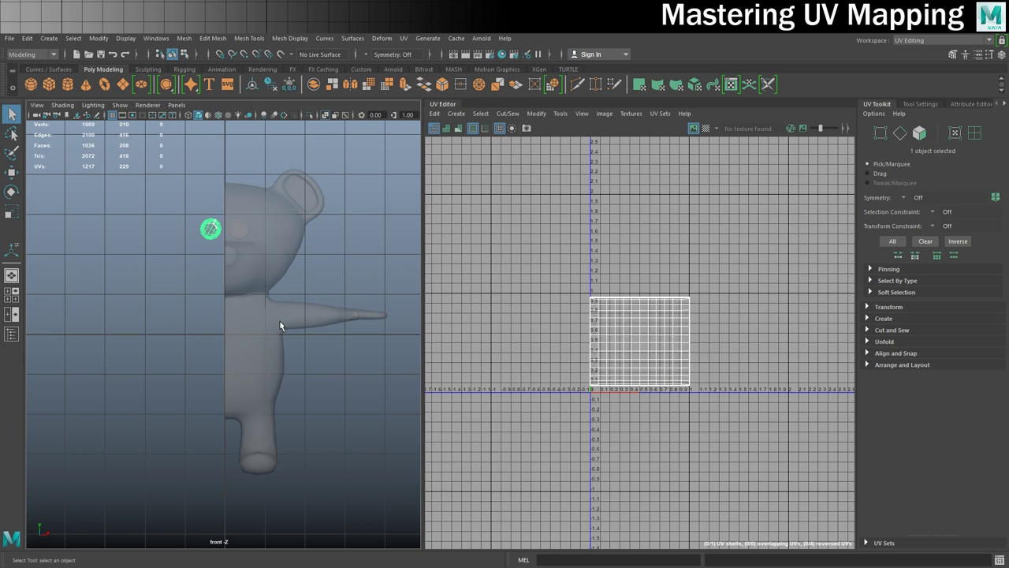
pyautogui.press('Delete')
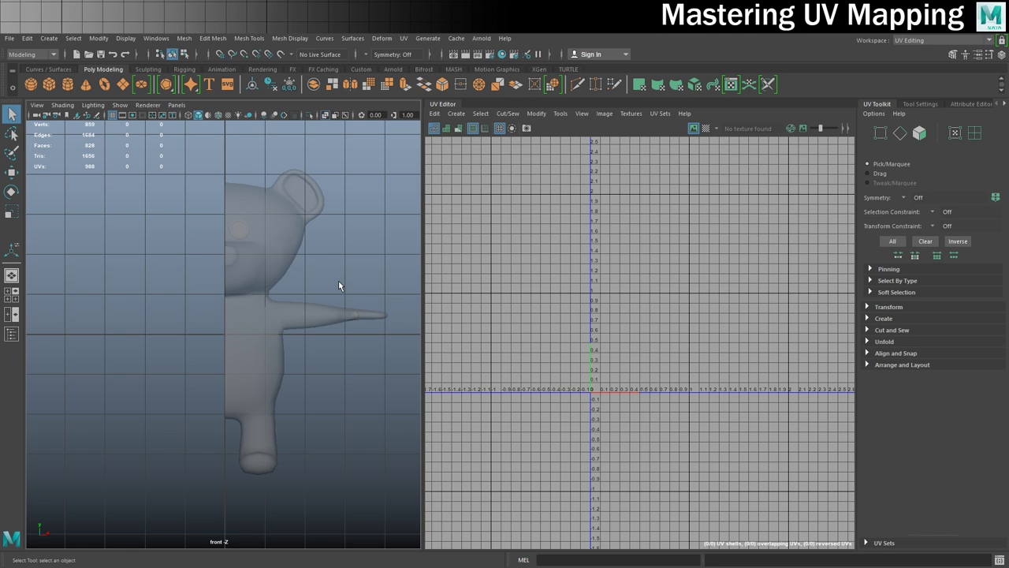
pyautogui.press('space')
pyautogui.press('space')
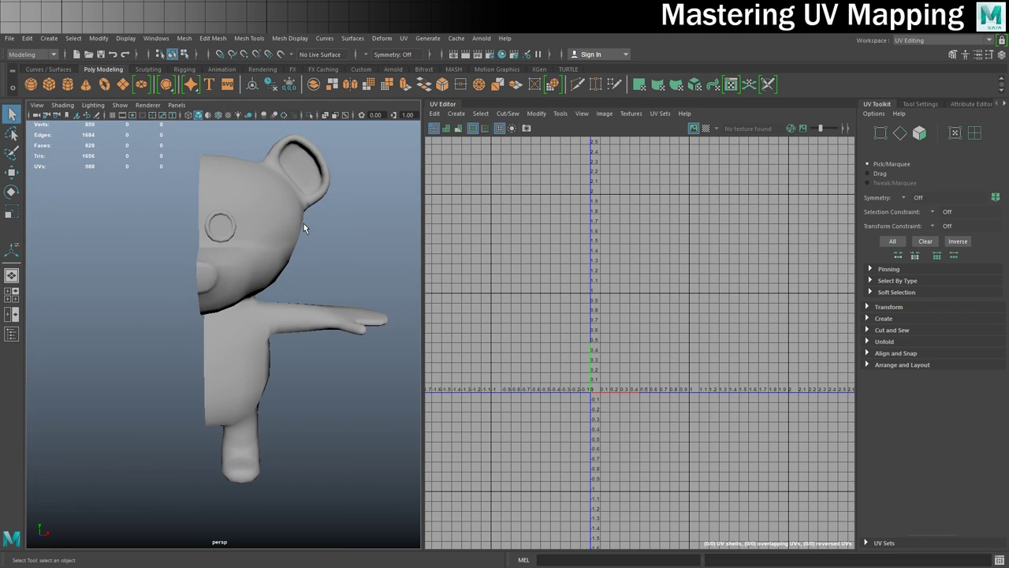
# Step: Create automatic UV mapping for the remaining half of the bear's body
pyautogui.click(270, 216)
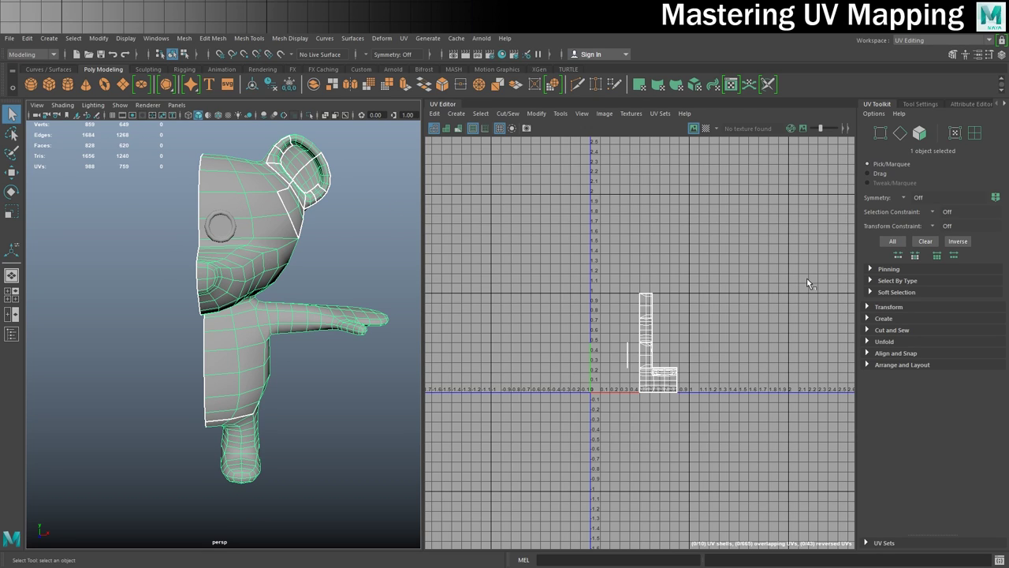
pyautogui.click(878, 318)
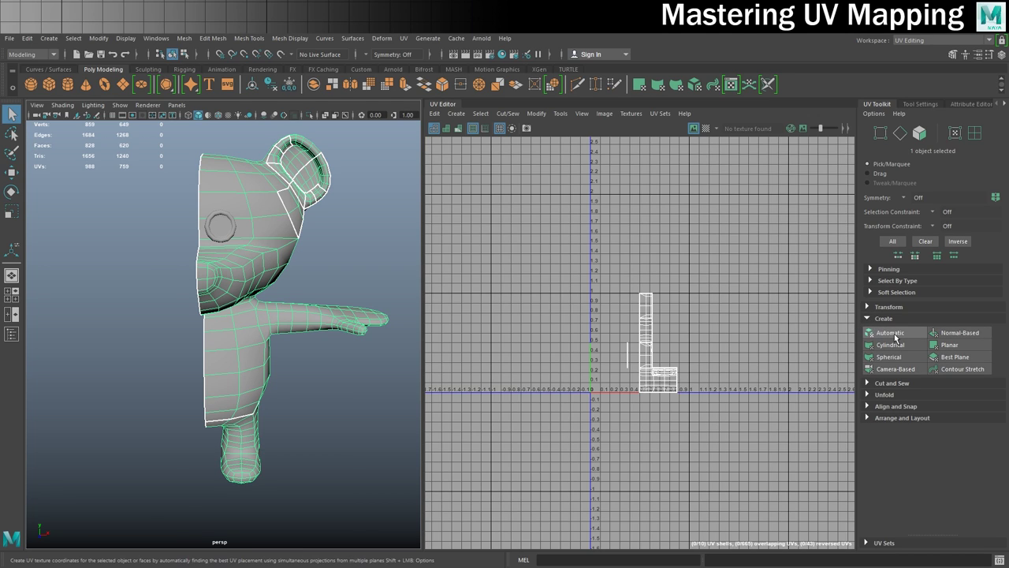
pyautogui.click(890, 333)
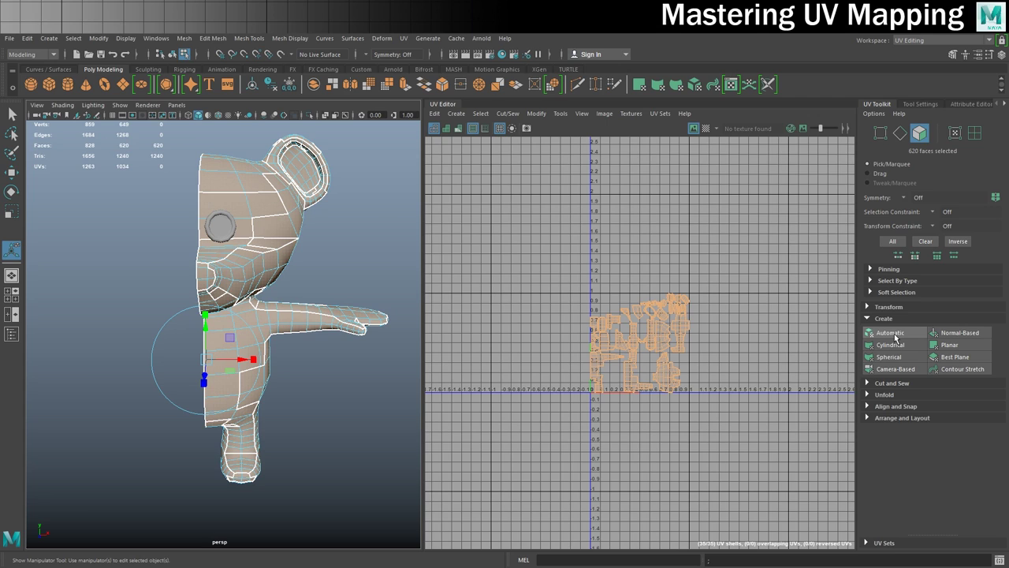
# Step: Select the edges of all the body's UV shells and stitch them together
pyautogui.scroll(4, 746, 327)
pyautogui.keyDown('alt'); pyautogui.moveTo(564, 368); pyautogui.dragTo(632, 326, button='middle'); pyautogui.keyUp('alt')
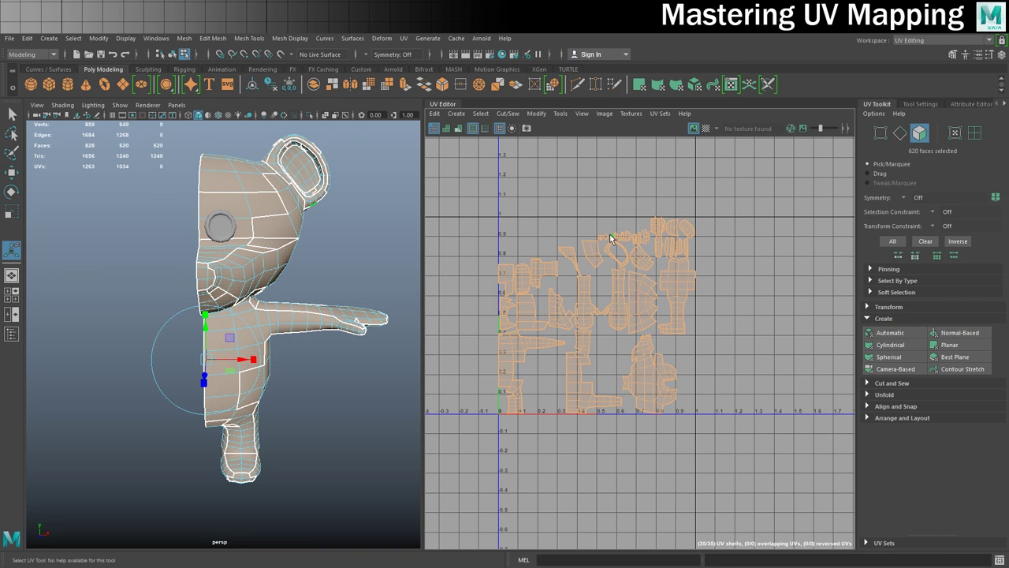
pyautogui.moveTo(618, 254); pyautogui.dragTo(614, 231, button='right')
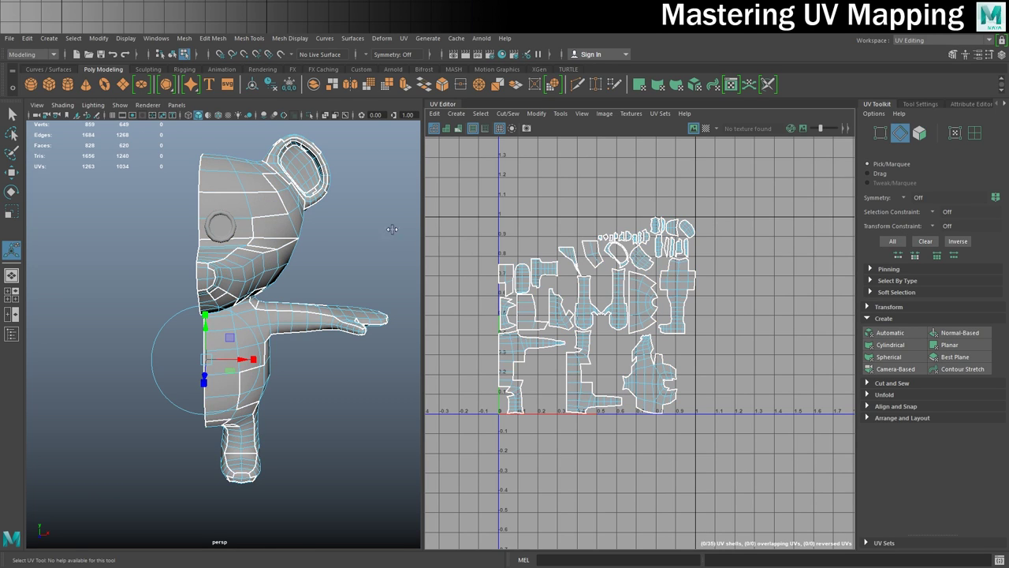
pyautogui.moveTo(457, 182); pyautogui.dragTo(748, 450)
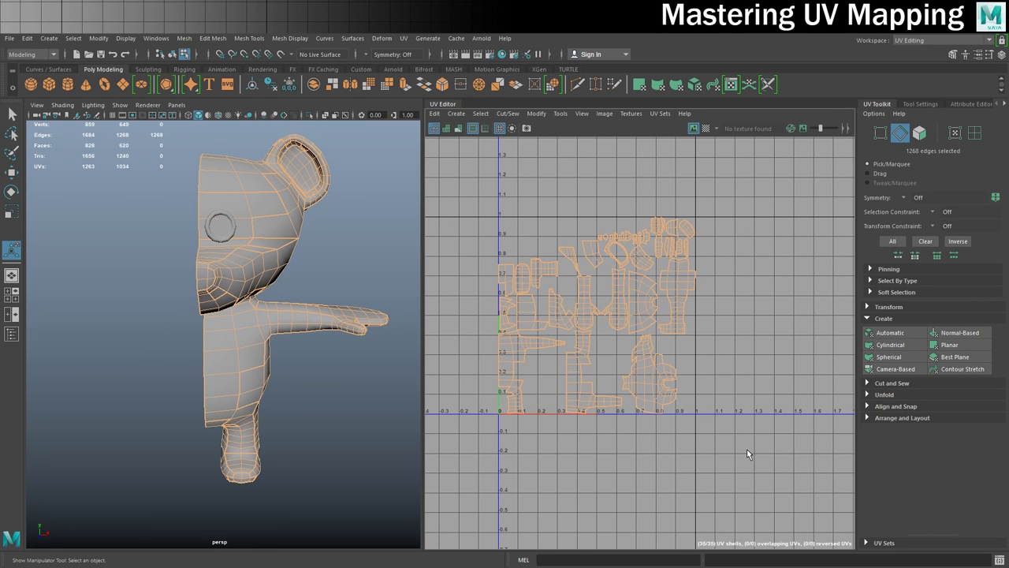
pyautogui.click(887, 385)
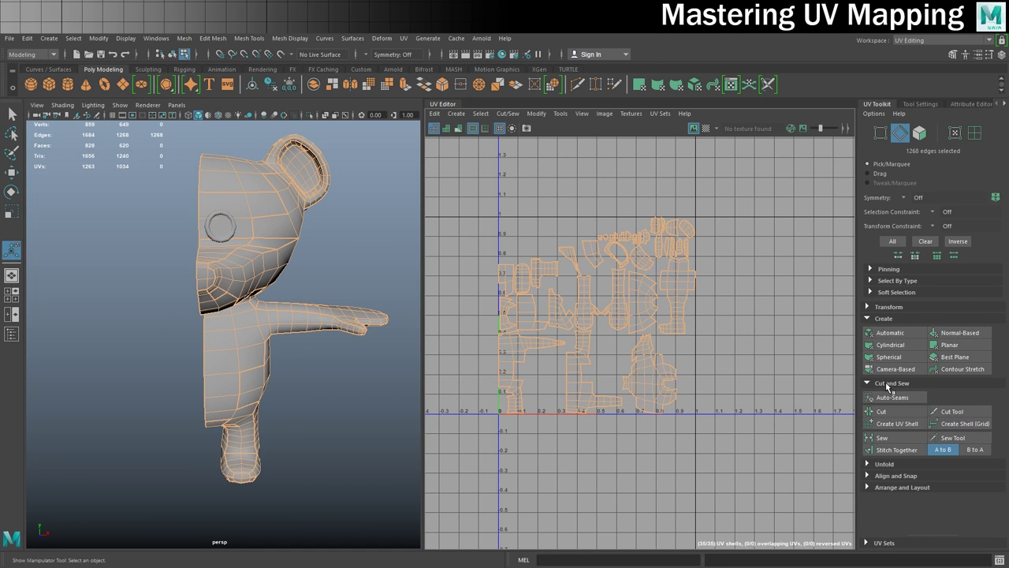
pyautogui.click(894, 450)
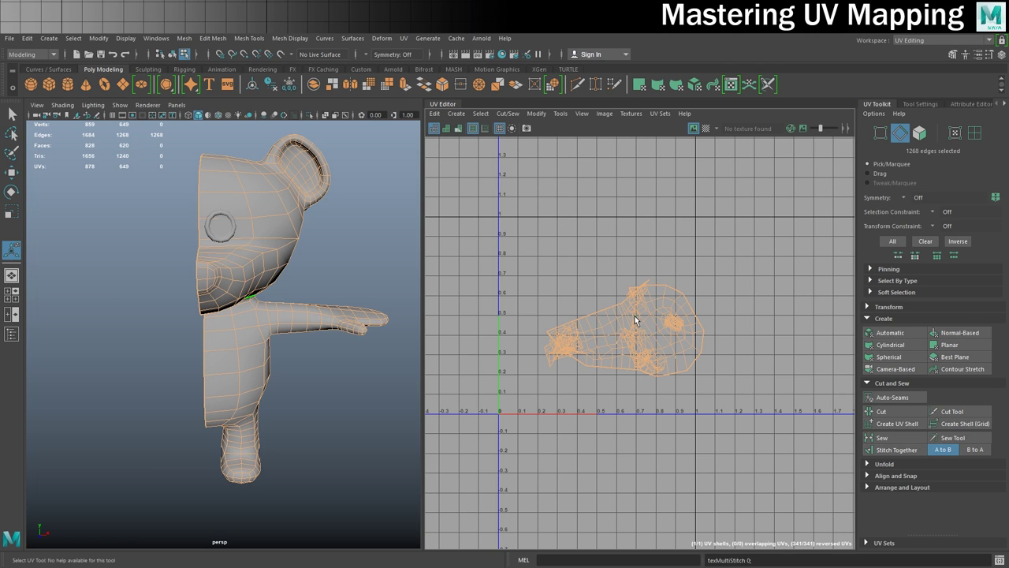
# Step: Select the edge loop around the top of the leg where it joins the torso
pyautogui.keyDown('alt'); pyautogui.moveTo(249, 323); pyautogui.dragTo(205, 333); pyautogui.keyUp('alt')
pyautogui.keyDown('alt'); pyautogui.moveTo(165, 344); pyautogui.dragTo(259, 254, button='right'); pyautogui.keyUp('alt')
pyautogui.keyDown('alt'); pyautogui.moveTo(259, 255); pyautogui.dragTo(276, 305); pyautogui.keyUp('alt')
pyautogui.moveTo(246, 418); pyautogui.dragTo(254, 246, button='right')
pyautogui.click(273, 433)
pyautogui.keyDown('alt'); pyautogui.moveTo(239, 423); pyautogui.dragTo(252, 423, button='right'); pyautogui.keyUp('alt')
pyautogui.keyDown('alt'); pyautogui.moveTo(252, 423); pyautogui.dragTo(287, 323, button='middle'); pyautogui.keyUp('alt')
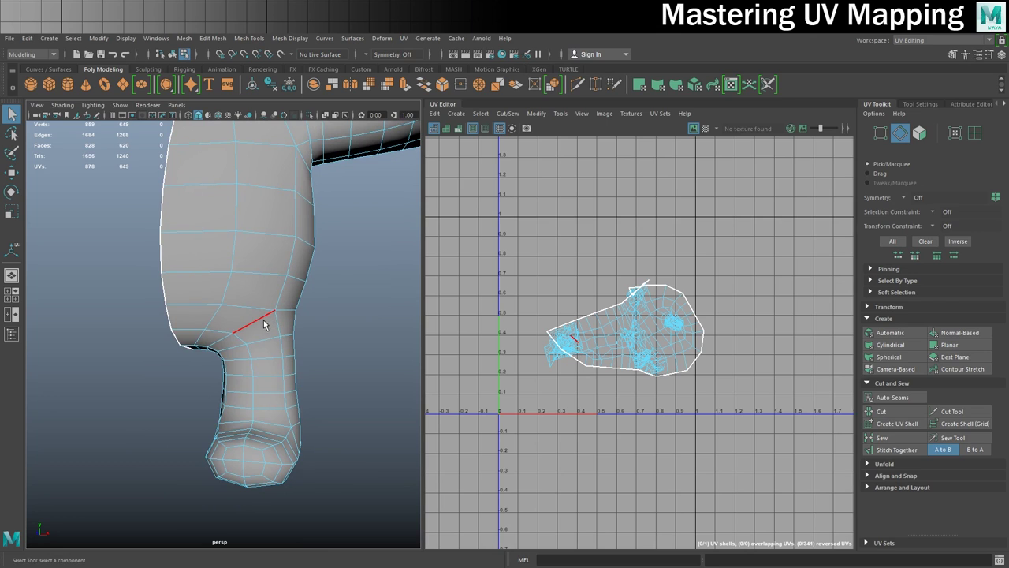
pyautogui.doubleClick(260, 320)
pyautogui.keyDown('alt'); pyautogui.moveTo(297, 360); pyautogui.dragTo(269, 362); pyautogui.keyUp('alt')
pyautogui.keyDown('shift'); pyautogui.doubleClick(269, 313); pyautogui.keyUp('shift')
pyautogui.keyDown('alt'); pyautogui.moveTo(359, 352); pyautogui.dragTo(452, 377); pyautogui.keyUp('alt')
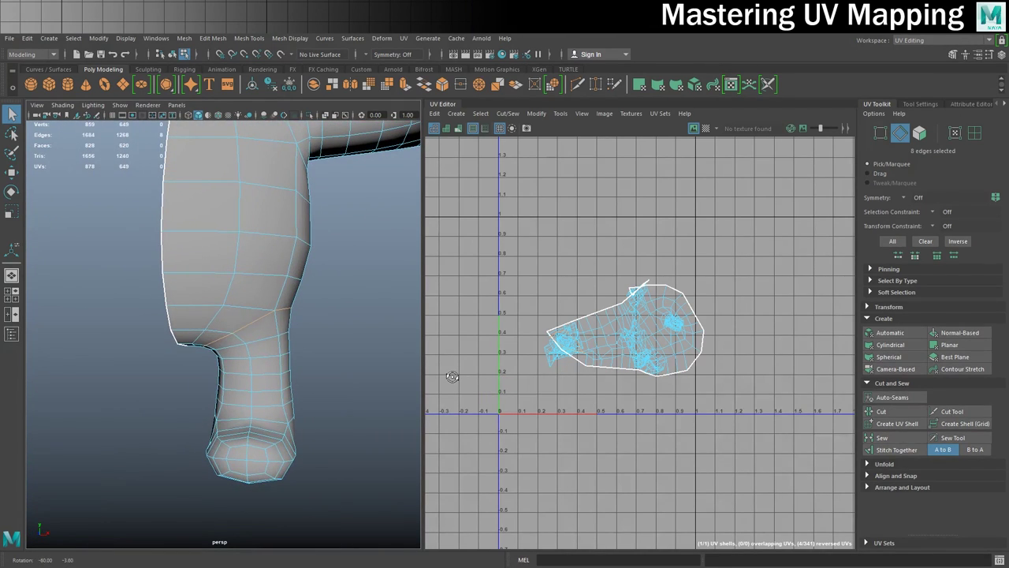
# Step: Add the lengthwise edge line down the inner leg and foot to the selection and cut the UVs along these seams
pyautogui.keyDown('shift'); pyautogui.click(240, 341); pyautogui.keyUp('shift')
pyautogui.keyDown('alt'); pyautogui.moveTo(350, 407); pyautogui.dragTo(136, 406); pyautogui.keyUp('alt')
pyautogui.keyDown('shift'); pyautogui.doubleClick(221, 345); pyautogui.keyUp('shift')
pyautogui.scroll(-4, 192, 406)
pyautogui.keyDown('alt'); pyautogui.moveTo(172, 414); pyautogui.dragTo(367, 418); pyautogui.keyUp('alt')
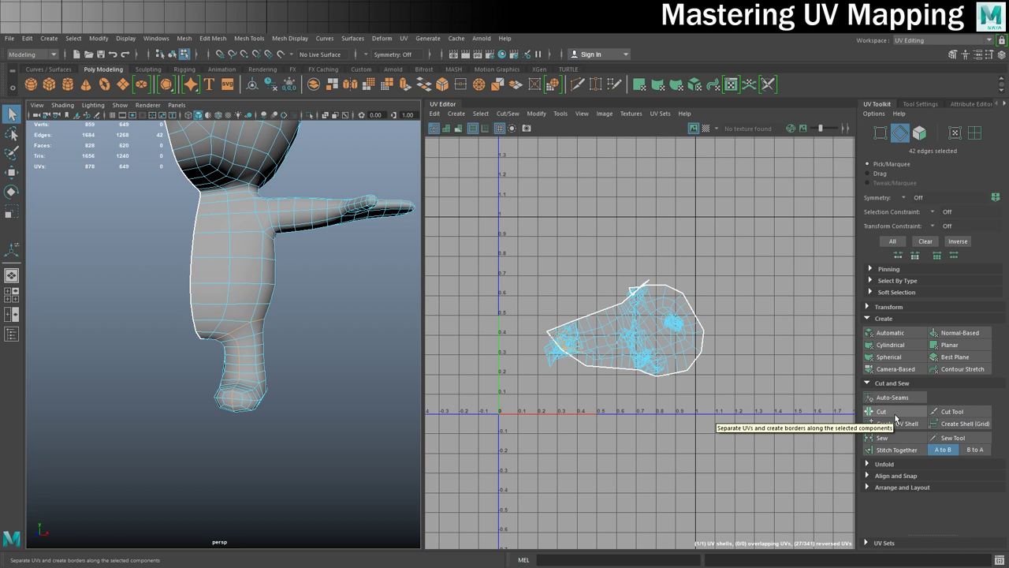
pyautogui.click(895, 418)
pyautogui.press('F8')
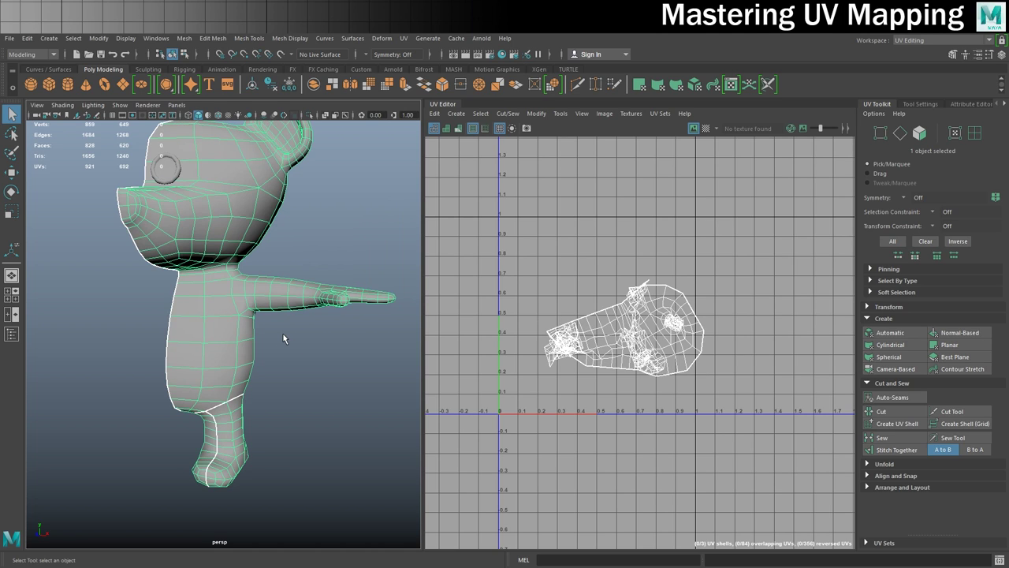
# Step: Select the ring of edges around the shoulder where the arm joins the torso
pyautogui.moveTo(243, 275); pyautogui.dragTo(242, 246, button='right')
pyautogui.scroll(5, 258, 316)
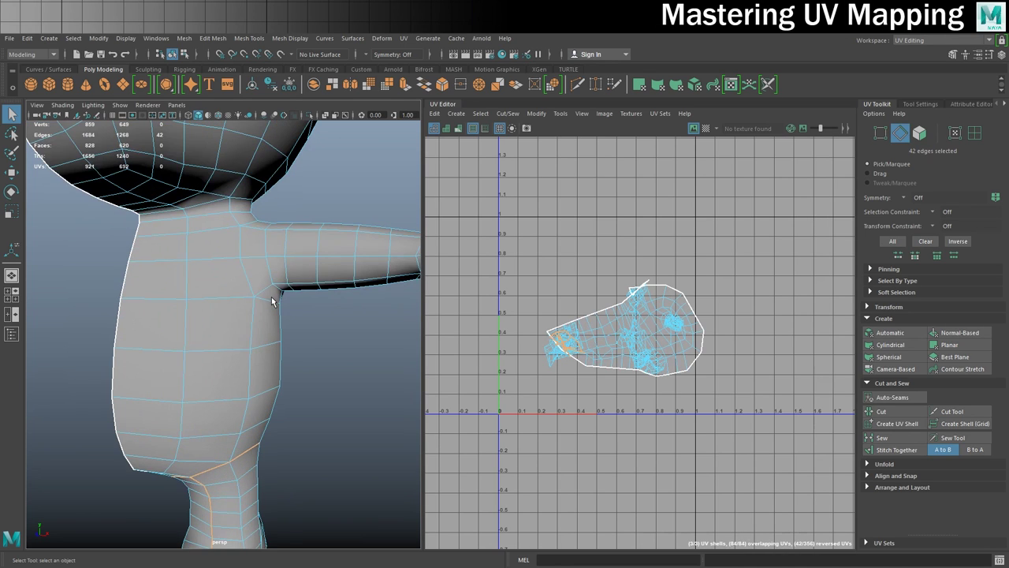
pyautogui.keyDown('alt'); pyautogui.moveTo(258, 322); pyautogui.dragTo(242, 374, button='middle'); pyautogui.keyUp('alt')
pyautogui.scroll(-3, 244, 374)
pyautogui.keyDown('alt'); pyautogui.moveTo(244, 375); pyautogui.dragTo(208, 334); pyautogui.keyUp('alt')
pyautogui.click(221, 322)
pyautogui.keyDown('shift'); pyautogui.click(227, 319); pyautogui.keyUp('shift')
pyautogui.keyDown('alt'); pyautogui.moveTo(331, 368); pyautogui.dragTo(260, 335); pyautogui.keyUp('alt')
pyautogui.keyDown('shift'); pyautogui.click(259, 337); pyautogui.keyUp('shift')
pyautogui.keyDown('alt'); pyautogui.moveTo(254, 383); pyautogui.dragTo(325, 158); pyautogui.keyUp('alt')
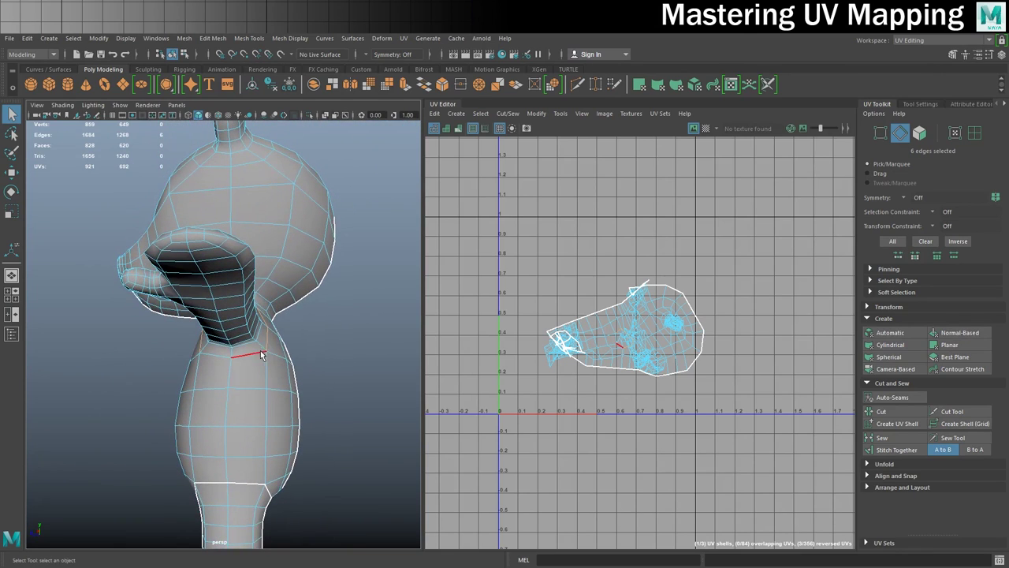
pyautogui.keyDown('shift'); pyautogui.click(238, 360); pyautogui.keyUp('shift')
pyautogui.keyDown('alt'); pyautogui.moveTo(266, 374); pyautogui.dragTo(234, 349); pyautogui.keyUp('alt')
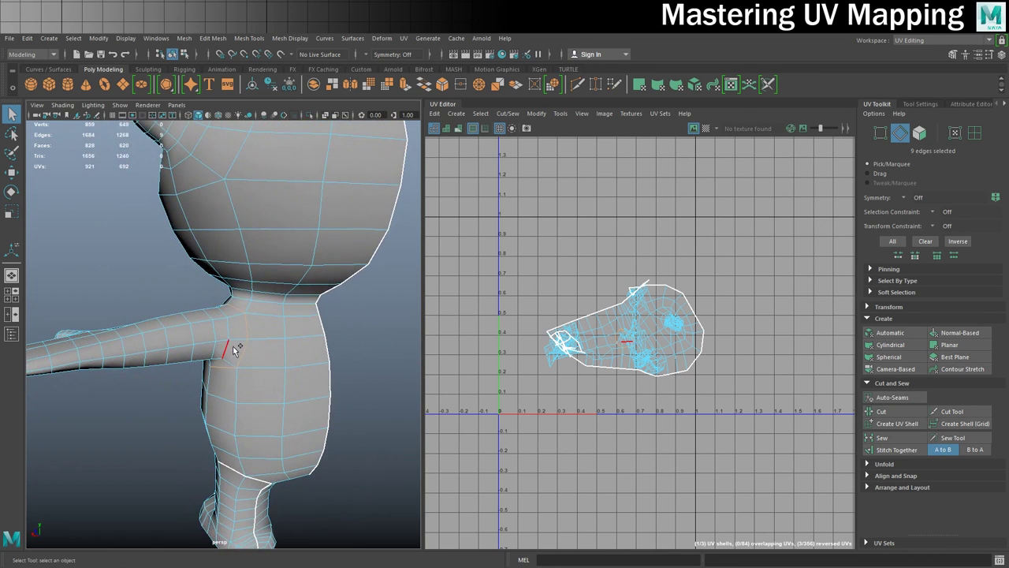
# Step: Add the lengthwise edge line along the arm and hand to the selection and cut the UVs along the shoulder and arm
pyautogui.keyDown('shift'); pyautogui.doubleClick(233, 339); pyautogui.keyUp('shift')
pyautogui.keyDown('alt'); pyautogui.moveTo(235, 342); pyautogui.dragTo(155, 373, button='right'); pyautogui.keyUp('alt')
pyautogui.keyDown('alt'); pyautogui.moveTo(156, 373); pyautogui.dragTo(206, 393); pyautogui.keyUp('alt')
pyautogui.keyDown('alt'); pyautogui.moveTo(207, 393); pyautogui.dragTo(254, 397, button='right'); pyautogui.keyUp('alt')
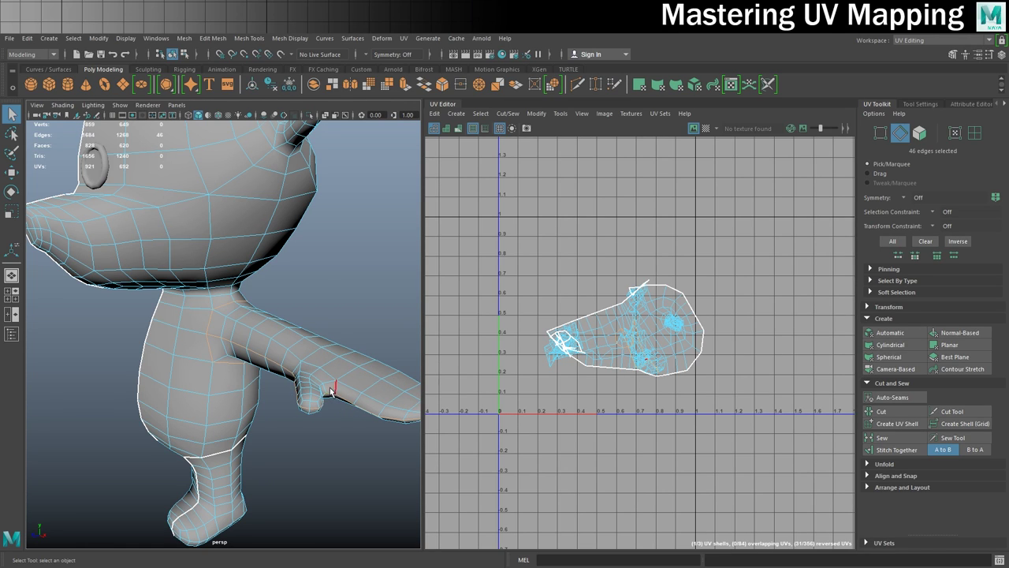
pyautogui.keyDown('alt'); pyautogui.moveTo(308, 390); pyautogui.dragTo(318, 384); pyautogui.keyUp('alt')
pyautogui.click(900, 410)
pyautogui.moveTo(322, 275); pyautogui.dragTo(362, 256, button='right')
pyautogui.keyDown('alt'); pyautogui.moveTo(251, 340); pyautogui.dragTo(203, 390); pyautogui.keyUp('alt')
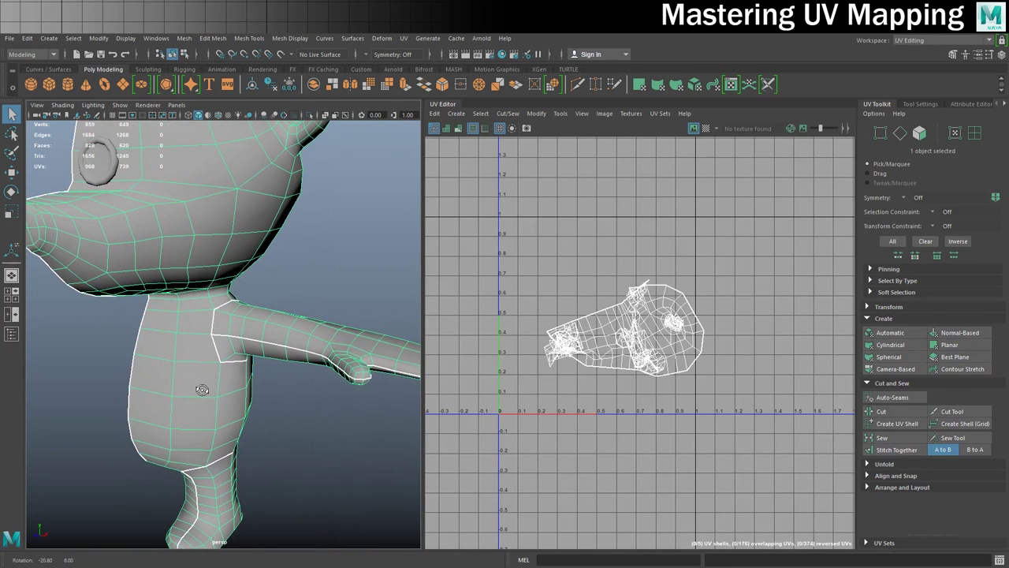
# Step: Select the edge loop around the neck and cut the UVs along it to separate the head from the body
pyautogui.scroll(3, 203, 389)
pyautogui.keyDown('alt'); pyautogui.moveTo(184, 335); pyautogui.dragTo(185, 384, button='middle'); pyautogui.keyUp('alt')
pyautogui.keyDown('alt'); pyautogui.moveTo(185, 384); pyautogui.dragTo(189, 345); pyautogui.keyUp('alt')
pyautogui.moveTo(190, 353); pyautogui.dragTo(194, 244, button='right')
pyautogui.doubleClick(196, 351)
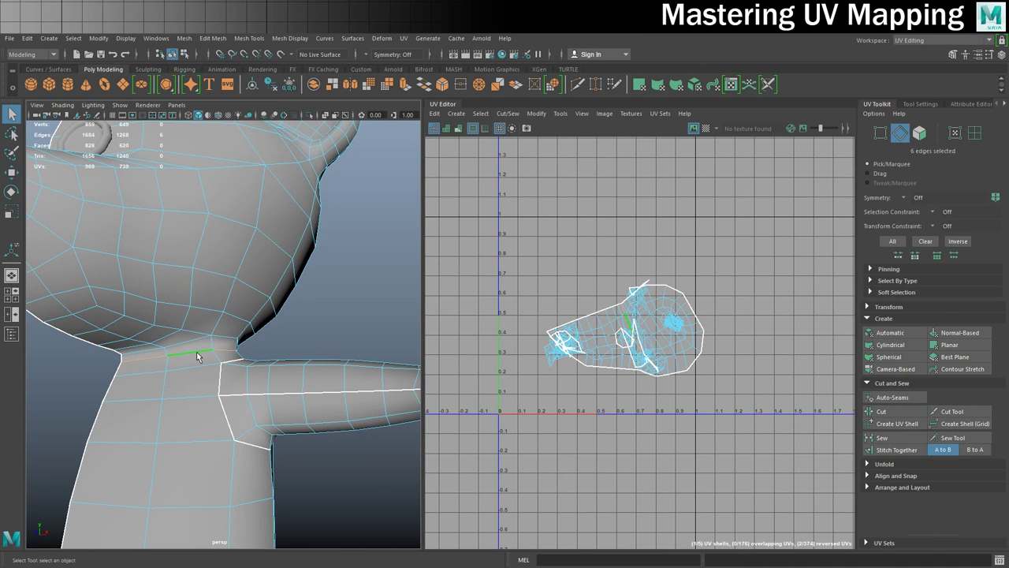
pyautogui.click(890, 409)
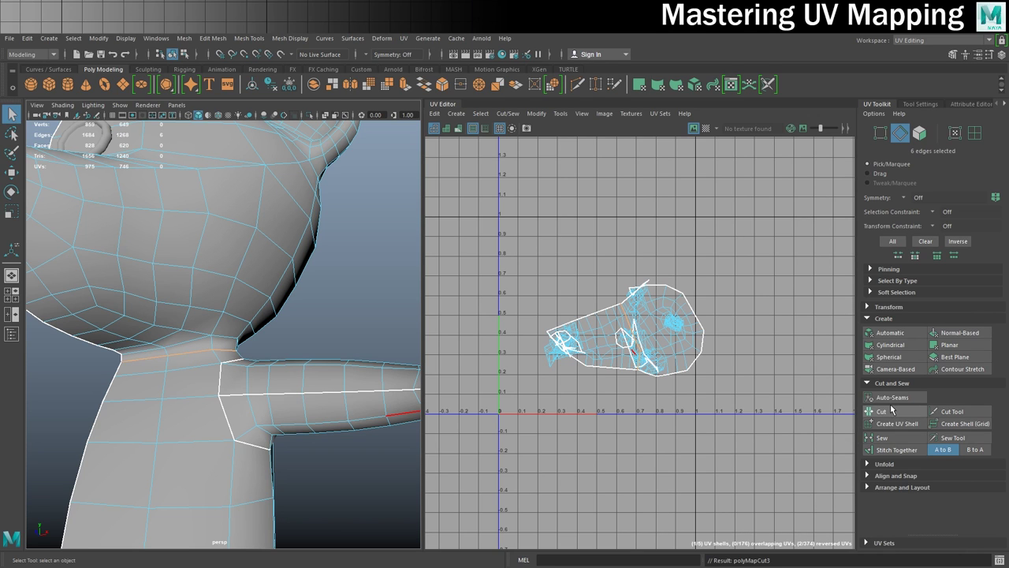
# Step: Select the edges around the base of the ear where it joins the head
pyautogui.scroll(-3, 338, 342)
pyautogui.keyDown('alt'); pyautogui.moveTo(341, 309); pyautogui.dragTo(324, 333); pyautogui.keyUp('alt')
pyautogui.keyDown('alt'); pyautogui.moveTo(300, 290); pyautogui.dragTo(282, 382, button='right'); pyautogui.keyUp('alt')
pyautogui.keyDown('alt'); pyautogui.moveTo(283, 382); pyautogui.dragTo(286, 405, button='middle'); pyautogui.keyUp('alt')
pyautogui.scroll(3, 261, 358)
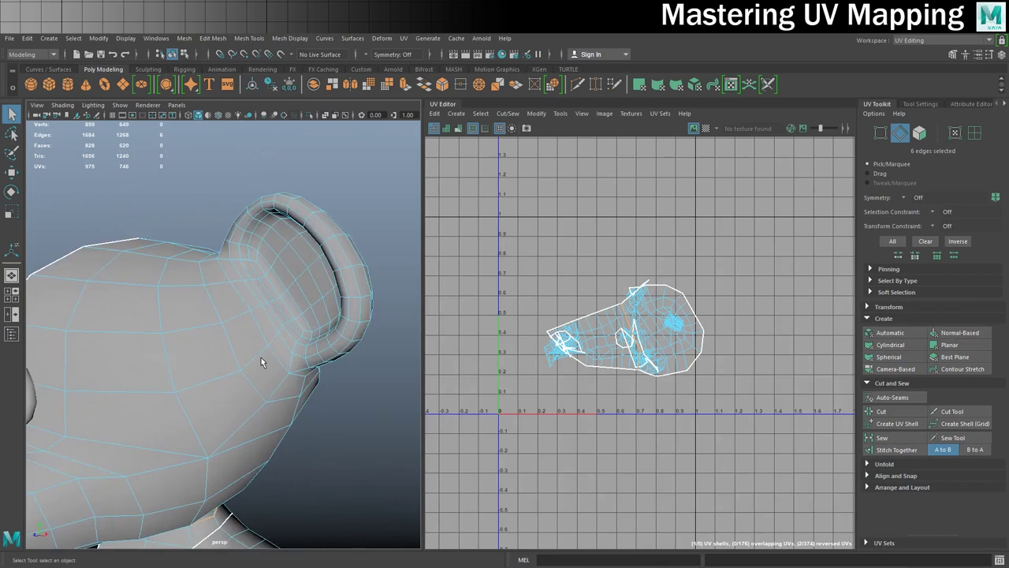
pyautogui.scroll(-2, 261, 358)
pyautogui.keyDown('alt'); pyautogui.moveTo(259, 353); pyautogui.dragTo(244, 353, button='middle'); pyautogui.keyUp('alt')
pyautogui.keyDown('alt'); pyautogui.moveTo(243, 353); pyautogui.dragTo(245, 347); pyautogui.keyUp('alt')
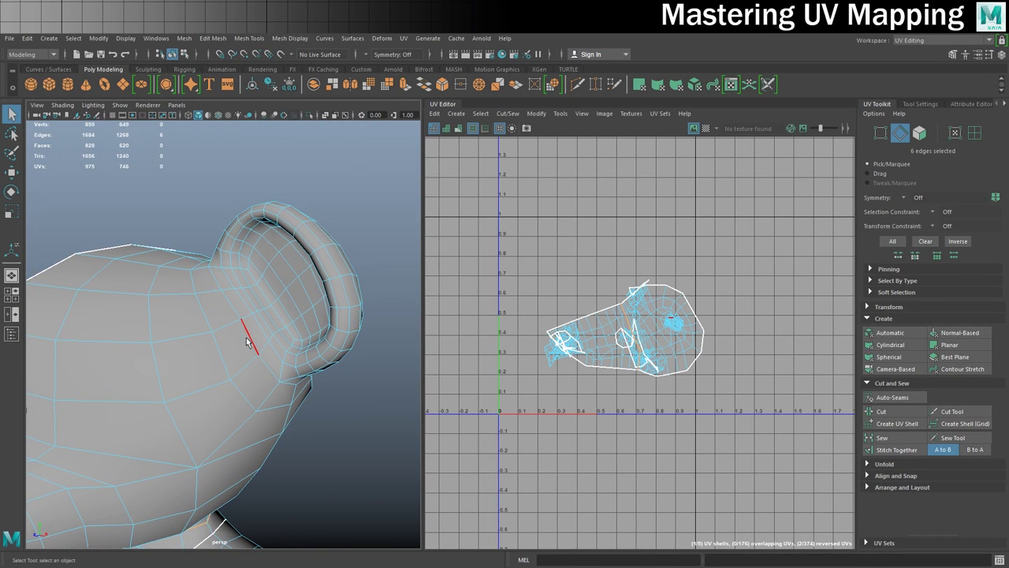
pyautogui.keyDown('alt'); pyautogui.moveTo(259, 360); pyautogui.dragTo(283, 315); pyautogui.keyUp('alt')
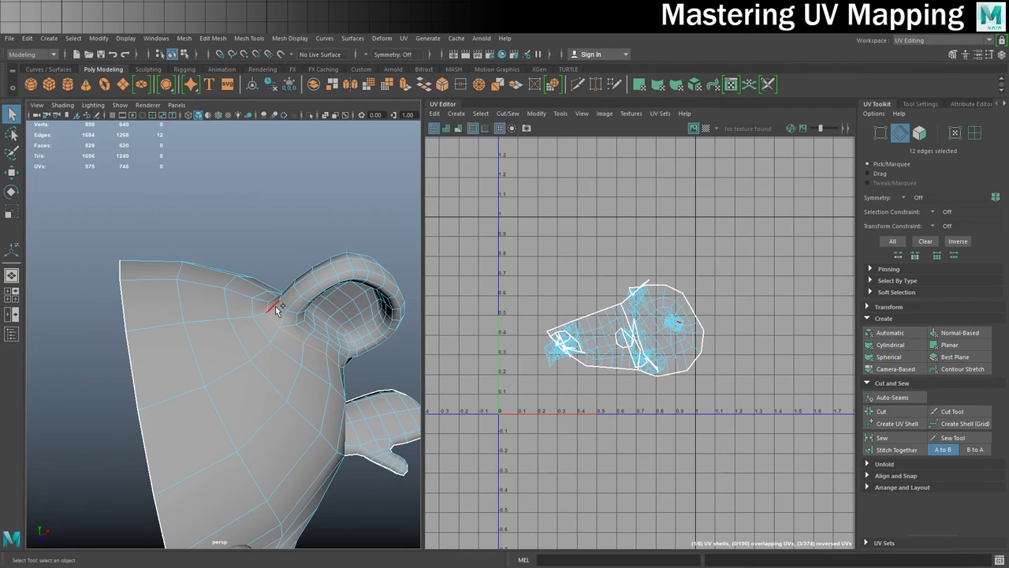
pyautogui.keyDown('alt'); pyautogui.moveTo(330, 411); pyautogui.dragTo(264, 334); pyautogui.keyUp('alt')
pyautogui.keyDown('shift'); pyautogui.doubleClick(207, 309); pyautogui.keyUp('shift')
# Step: Add the edge loop around the inside of the ear's rim and cut the UVs along the selected ear edges
pyautogui.keyDown('alt'); pyautogui.moveTo(242, 323); pyautogui.dragTo(270, 318, button='right'); pyautogui.keyUp('alt')
pyautogui.keyDown('alt'); pyautogui.moveTo(270, 318); pyautogui.dragTo(192, 351, button='middle'); pyautogui.keyUp('alt')
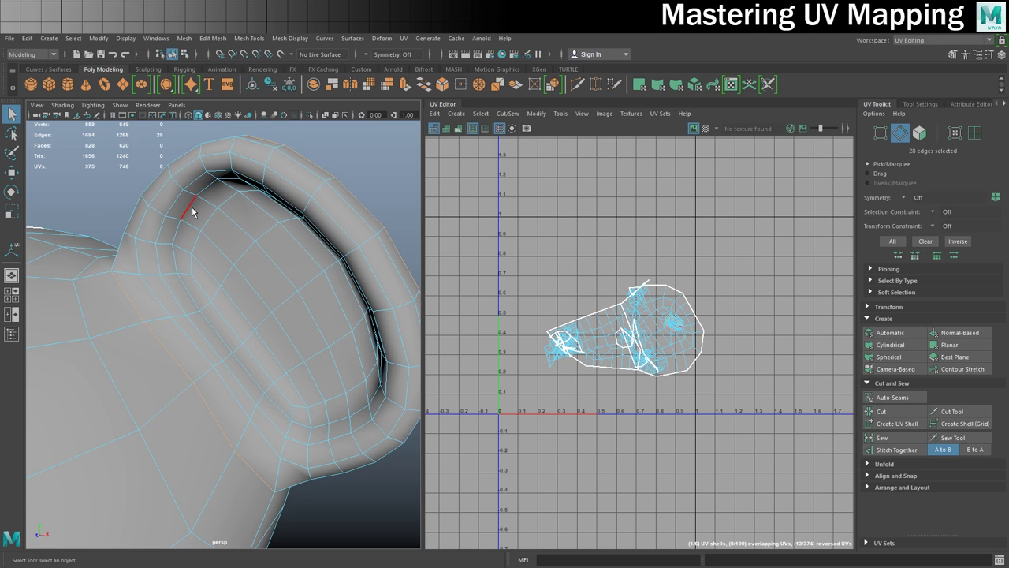
pyautogui.keyDown('alt'); pyautogui.moveTo(193, 211); pyautogui.dragTo(261, 270); pyautogui.keyUp('alt')
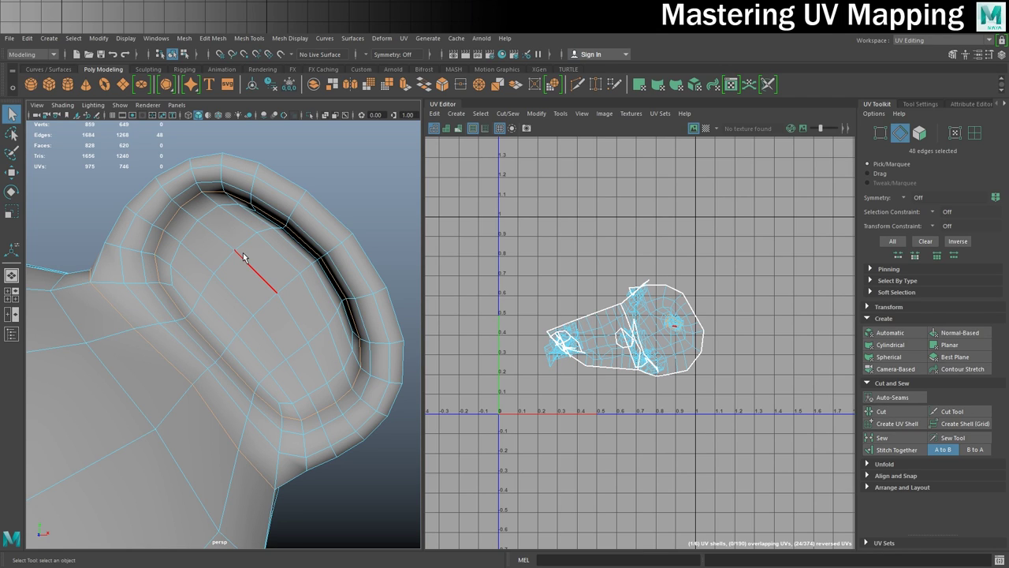
pyautogui.click(876, 411)
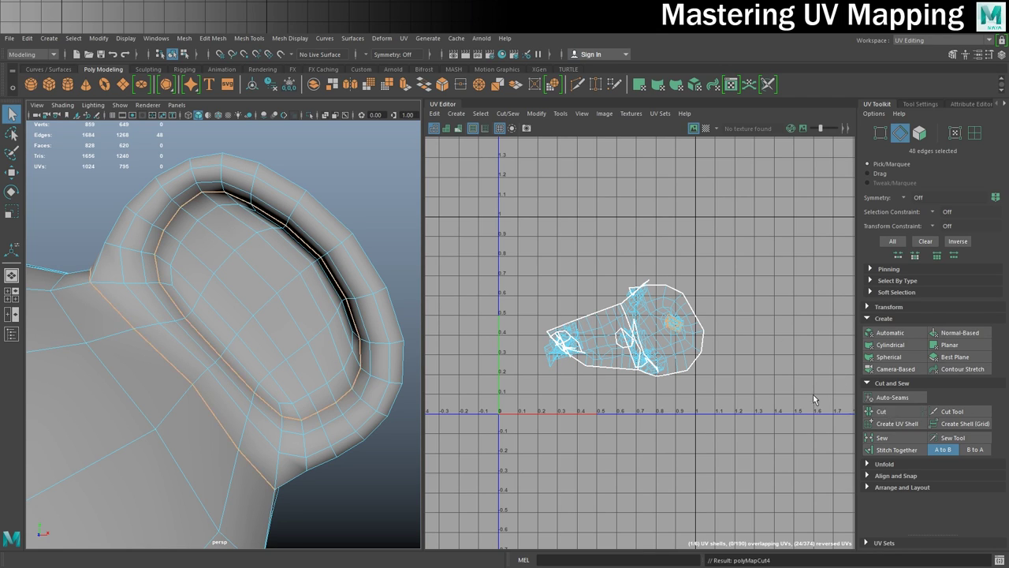
pyautogui.moveTo(285, 280); pyautogui.dragTo(342, 268, button='right')
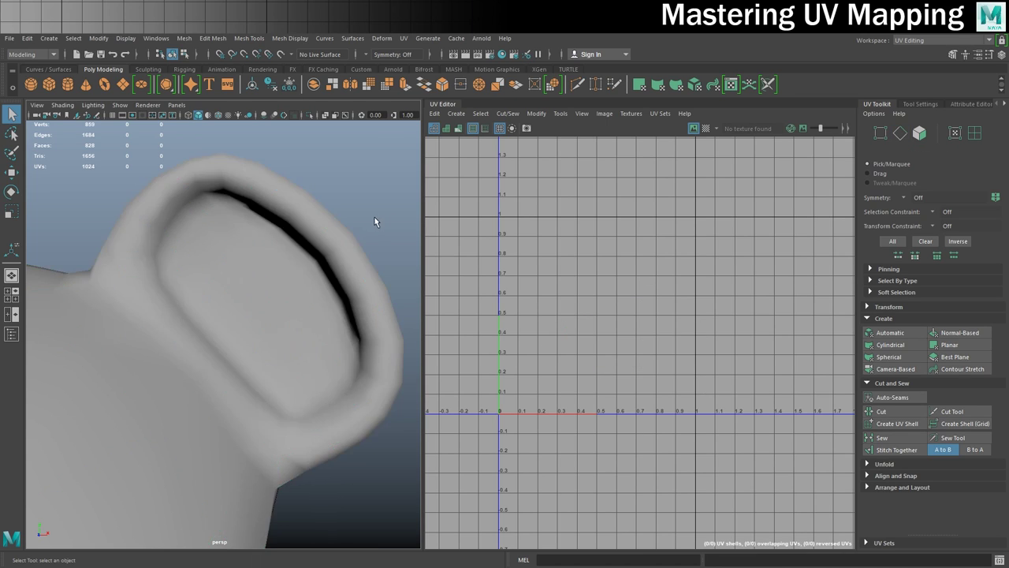
# Step: Select the edge line on the bear's head running from the base of the ear down to the neck seam
pyautogui.scroll(-5, 247, 334)
pyautogui.click(213, 337)
pyautogui.scroll(-2, 268, 368)
pyautogui.keyDown('alt'); pyautogui.moveTo(273, 375); pyautogui.dragTo(201, 386); pyautogui.keyUp('alt')
pyautogui.keyDown('alt'); pyautogui.moveTo(177, 387); pyautogui.dragTo(236, 374, button='right'); pyautogui.keyUp('alt')
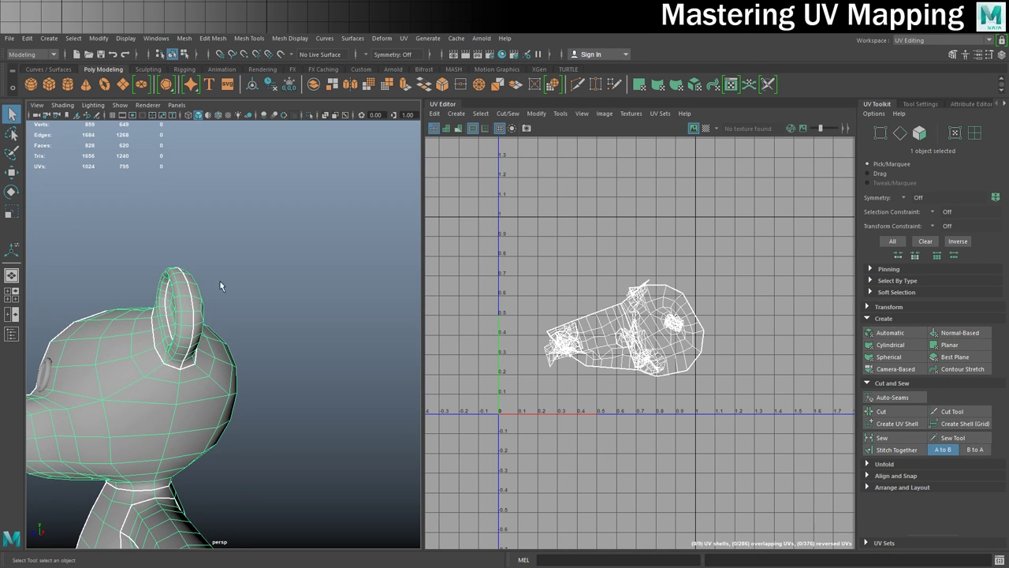
pyautogui.moveTo(169, 391); pyautogui.dragTo(173, 248, button='right')
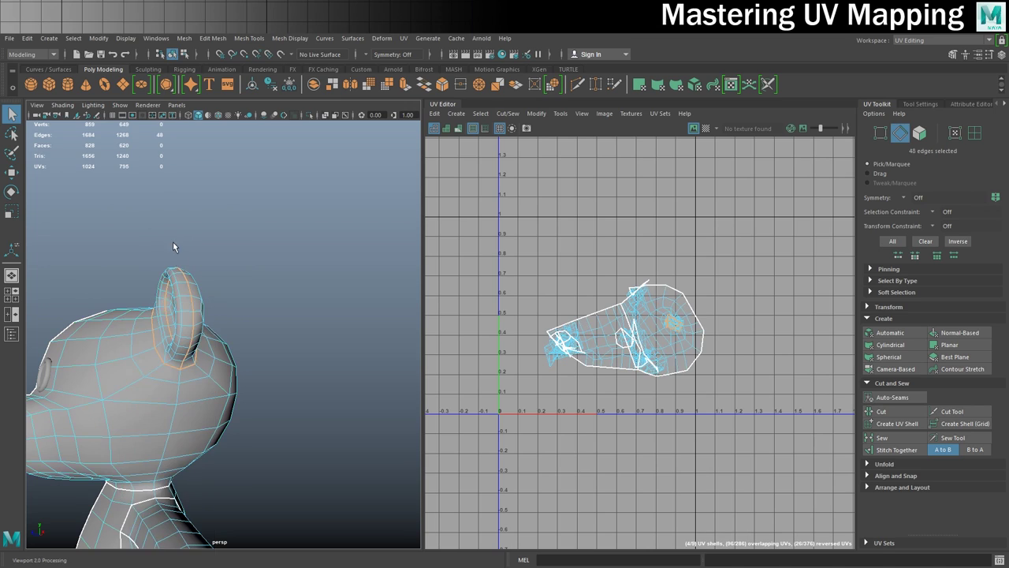
pyautogui.keyDown('alt'); pyautogui.moveTo(173, 313); pyautogui.dragTo(185, 259, button='middle'); pyautogui.keyUp('alt')
pyautogui.keyDown('alt'); pyautogui.moveTo(185, 259); pyautogui.dragTo(153, 343); pyautogui.keyUp('alt')
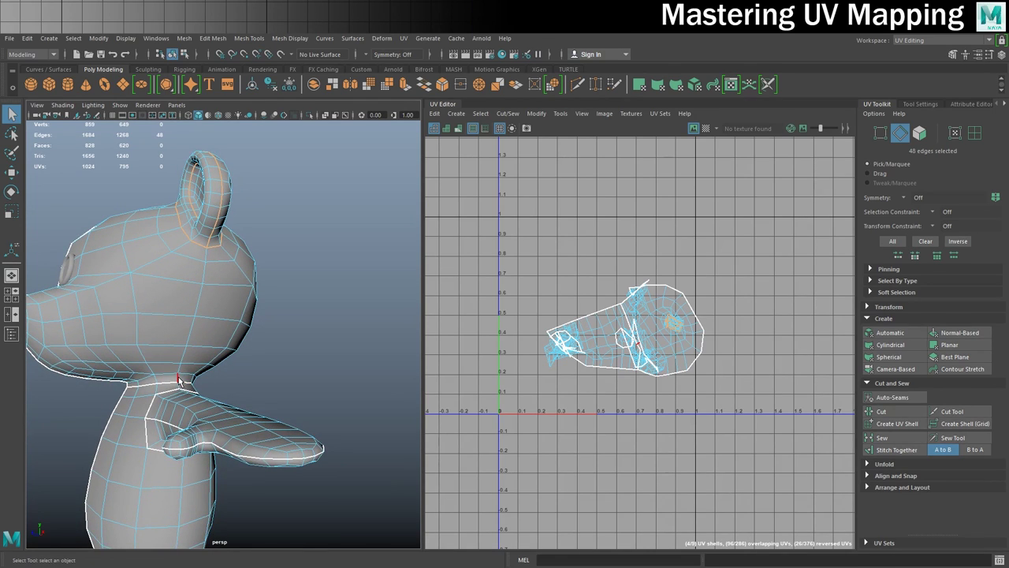
pyautogui.click(219, 263)
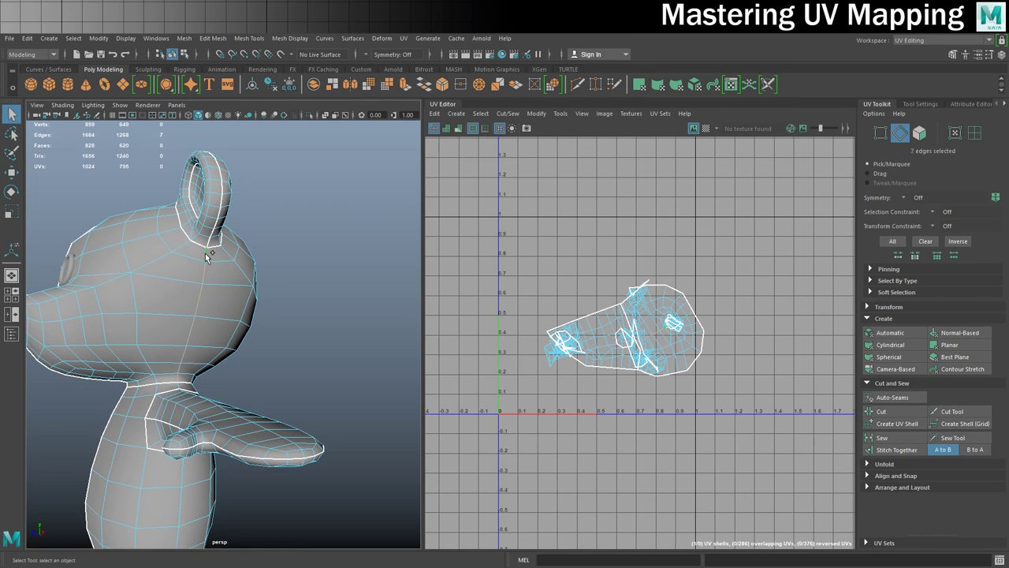
# Step: Add the edge line across the top of the head up to the ear and cut the UVs along the selected head edges
pyautogui.keyDown('alt'); pyautogui.moveTo(163, 250); pyautogui.dragTo(187, 294); pyautogui.keyUp('alt')
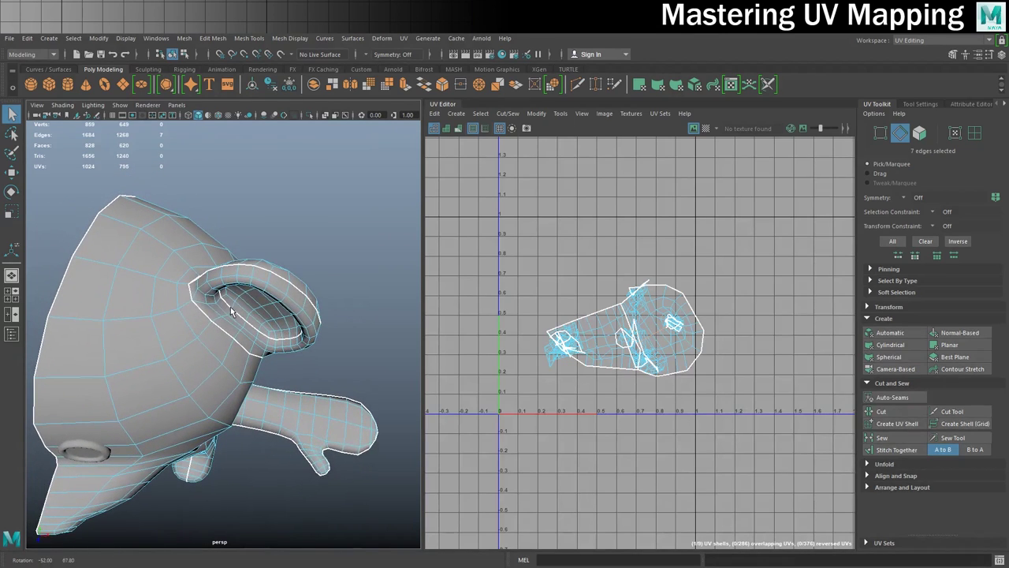
pyautogui.keyDown('shift'); pyautogui.doubleClick(86, 262); pyautogui.keyUp('shift')
pyautogui.keyDown('alt'); pyautogui.moveTo(157, 359); pyautogui.dragTo(295, 277); pyautogui.keyUp('alt')
pyautogui.click(880, 411)
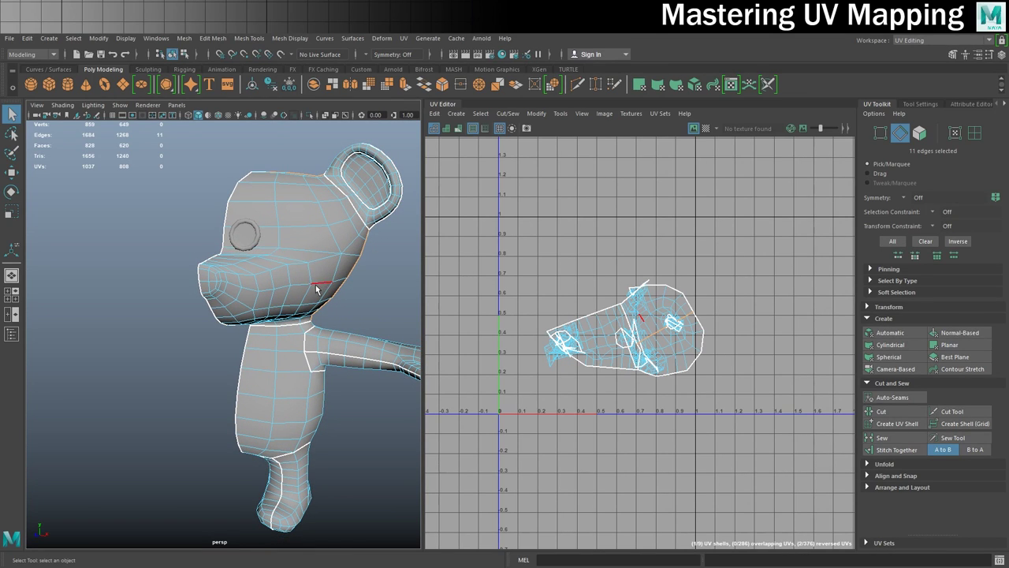
# Step: Select the edge line around the snout where it meets the face and cut the UVs along it
pyautogui.keyDown('alt'); pyautogui.moveTo(221, 277); pyautogui.dragTo(276, 272, button='right'); pyautogui.keyUp('alt')
pyautogui.moveTo(276, 272)
pyautogui.keyDown('alt'); pyautogui.mouseDown()
pyautogui.moveTo(282, 261)
pyautogui.moveTo(286, 282)
pyautogui.mouseUp(); pyautogui.keyUp('alt')
pyautogui.keyDown('alt'); pyautogui.moveTo(287, 281); pyautogui.dragTo(234, 213, button='middle'); pyautogui.keyUp('alt')
pyautogui.keyDown('alt'); pyautogui.moveTo(234, 213); pyautogui.dragTo(198, 187); pyautogui.keyUp('alt')
pyautogui.click(191, 189)
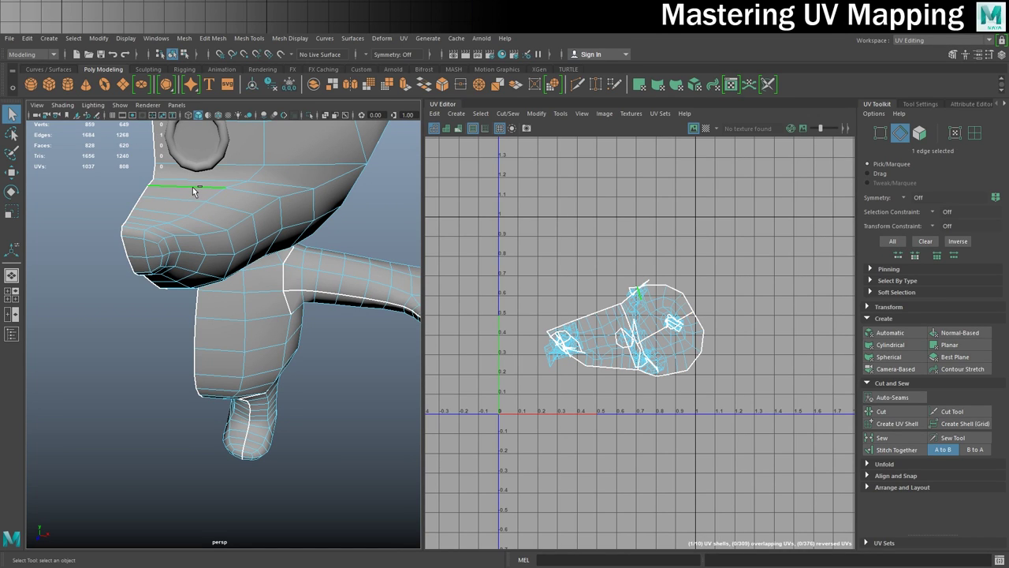
pyautogui.doubleClick(194, 188)
pyautogui.keyDown('alt'); pyautogui.moveTo(254, 292); pyautogui.dragTo(167, 270); pyautogui.keyUp('alt')
pyautogui.click(887, 412)
# Step: Select the edge loop around the tip of the nose, cut the UVs along it and return to object mode with nothing selected
pyautogui.keyDown('alt'); pyautogui.moveTo(167, 267); pyautogui.dragTo(221, 275, button='right'); pyautogui.keyUp('alt')
pyautogui.keyDown('alt'); pyautogui.moveTo(221, 275); pyautogui.dragTo(289, 275); pyautogui.keyUp('alt')
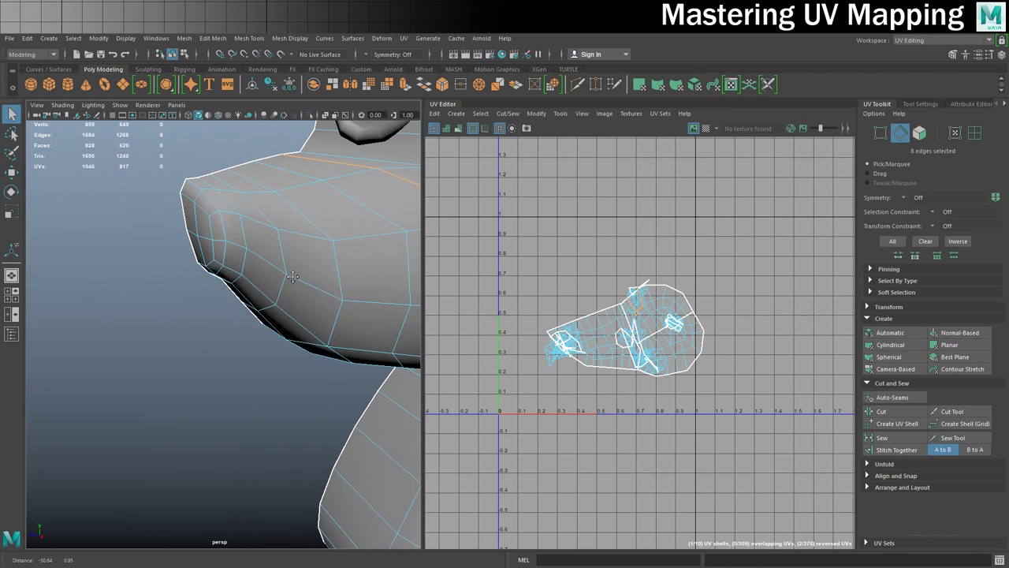
pyautogui.doubleClick(210, 186)
pyautogui.keyDown('alt'); pyautogui.moveTo(254, 314); pyautogui.dragTo(296, 298); pyautogui.keyUp('alt')
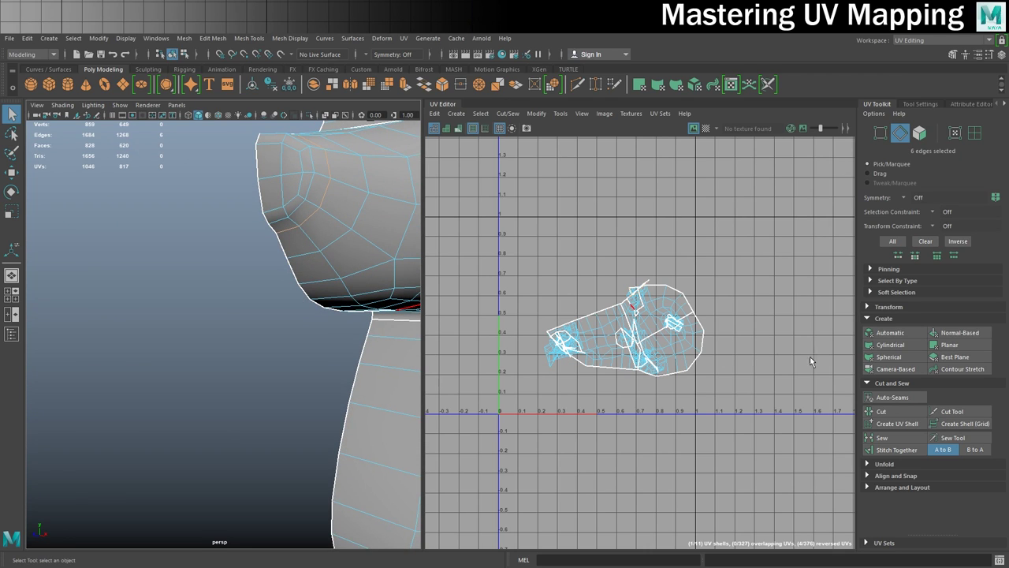
pyautogui.click(882, 410)
pyautogui.press('a')
pyautogui.moveTo(287, 258); pyautogui.dragTo(342, 246, button='right')
pyautogui.click(356, 315)
pyautogui.scroll(5, 311, 380)
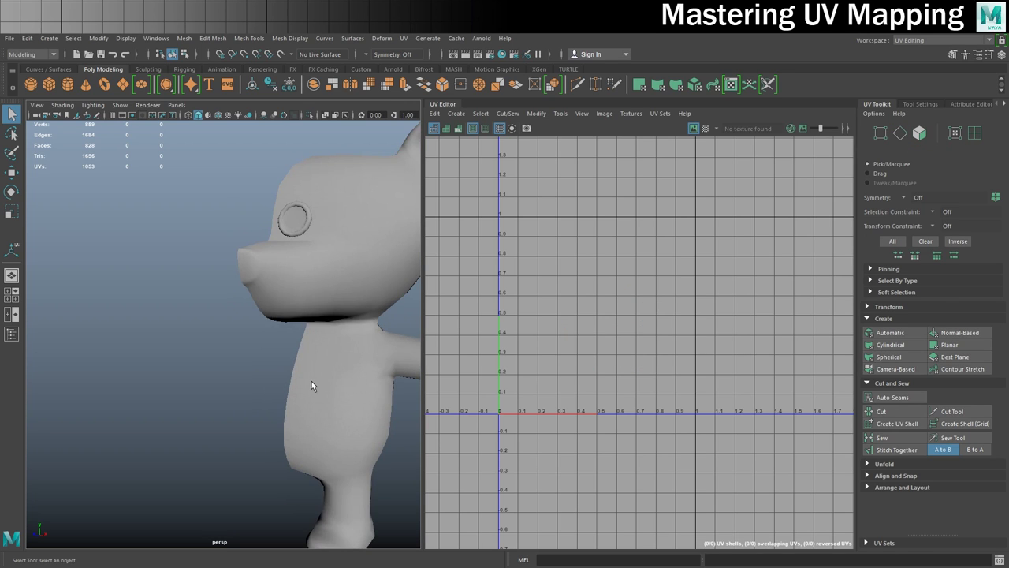
# Step: Select the edges down the side of the torso from under the arm to the leg seam
pyautogui.click(312, 381)
pyautogui.keyDown('alt'); pyautogui.moveTo(354, 421); pyautogui.dragTo(203, 358); pyautogui.keyUp('alt')
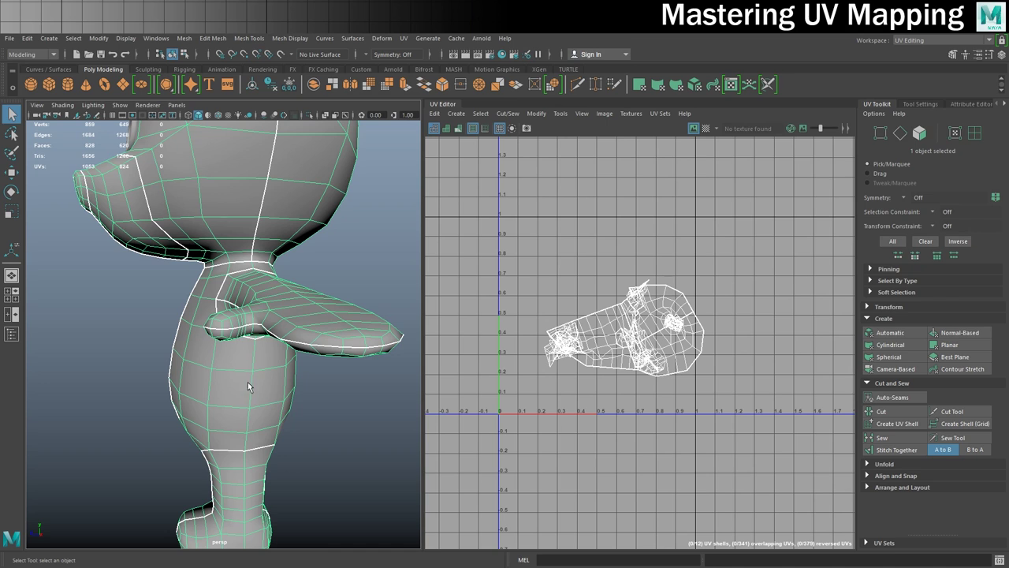
pyautogui.moveTo(252, 388)
pyautogui.keyDown('alt'); pyautogui.mouseDown()
pyautogui.moveTo(284, 365)
pyautogui.moveTo(299, 367)
pyautogui.moveTo(269, 385)
pyautogui.mouseUp(); pyautogui.keyUp('alt')
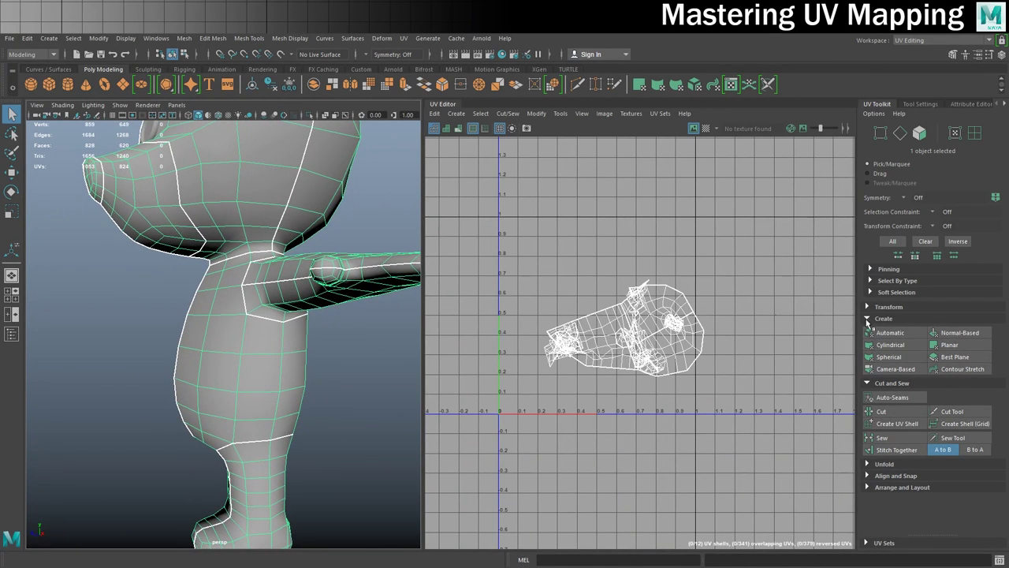
pyautogui.moveTo(295, 214); pyautogui.dragTo(293, 186, button='right')
pyautogui.keyDown('alt'); pyautogui.moveTo(309, 236); pyautogui.dragTo(274, 286); pyautogui.keyUp('alt')
pyautogui.click(268, 294)
pyautogui.keyDown('alt'); pyautogui.moveTo(261, 387); pyautogui.dragTo(262, 370); pyautogui.keyUp('alt')
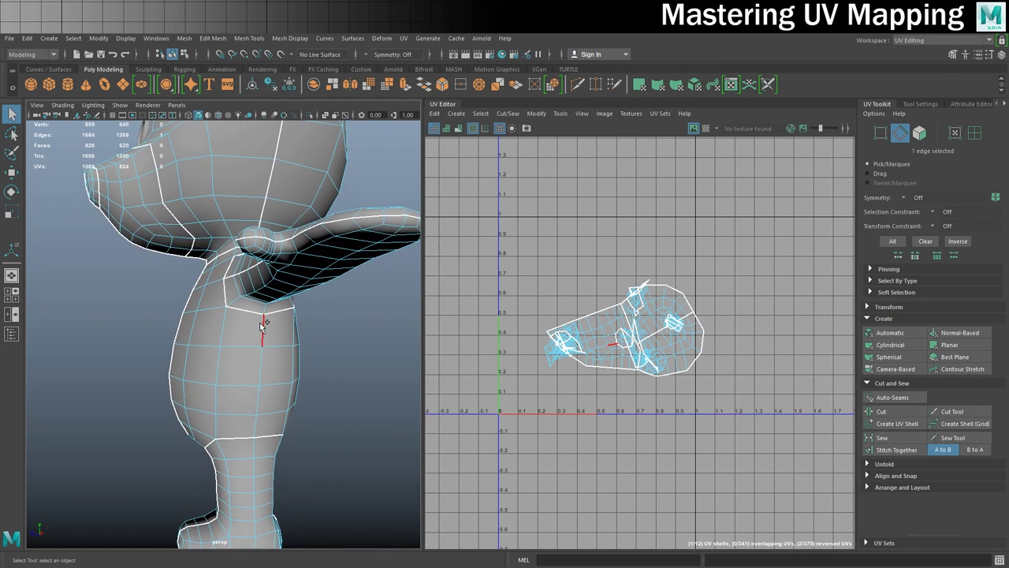
pyautogui.click(255, 429)
pyautogui.keyDown('alt'); pyautogui.moveTo(255, 433); pyautogui.dragTo(323, 407); pyautogui.keyUp('alt')
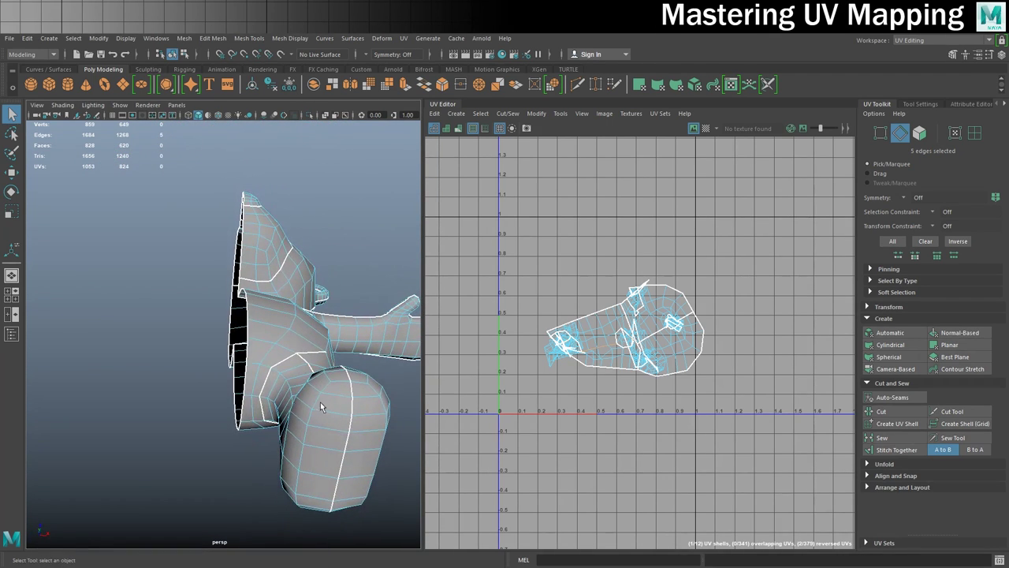
# Step: Add the remaining edges underneath the torso to the selection and cut the UVs along the selected torso edges
pyautogui.doubleClick(249, 399)
pyautogui.doubleClick(335, 360)
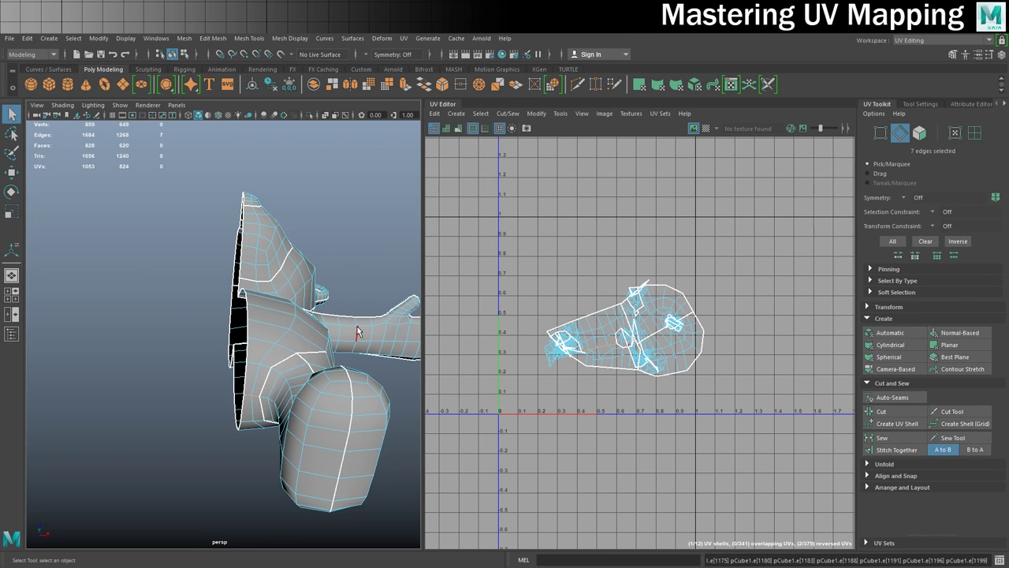
pyautogui.keyDown('alt'); pyautogui.moveTo(356, 332); pyautogui.dragTo(332, 347); pyautogui.keyUp('alt')
pyautogui.keyDown('alt'); pyautogui.moveTo(272, 428); pyautogui.dragTo(298, 425); pyautogui.keyUp('alt')
pyautogui.moveTo(294, 329)
pyautogui.keyDown('alt'); pyautogui.mouseDown()
pyautogui.moveTo(275, 321)
pyautogui.moveTo(303, 331)
pyautogui.mouseUp(); pyautogui.keyUp('alt')
pyautogui.click(897, 424)
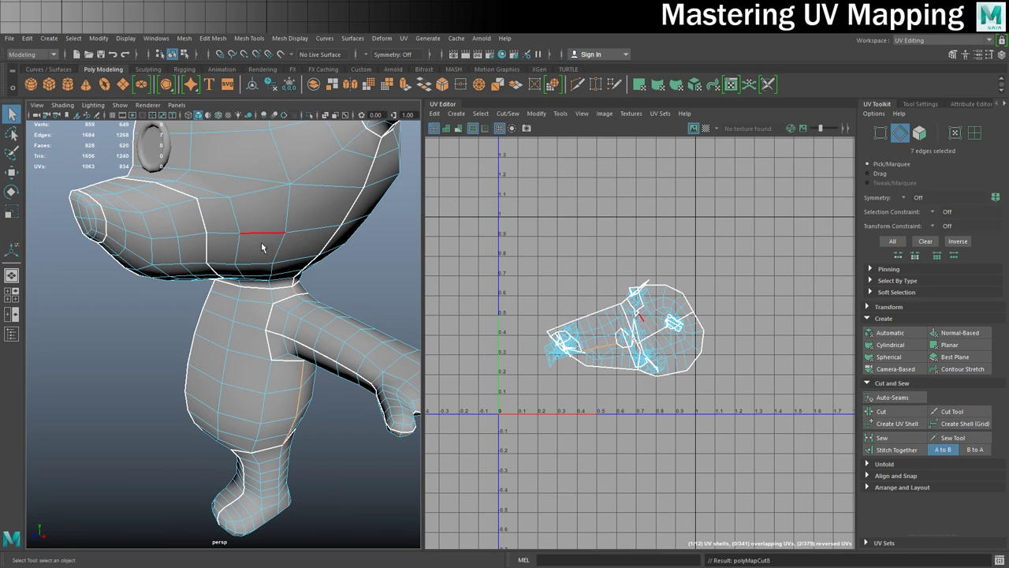
# Step: Select all of the bear's UV shells and unfold them
pyautogui.scroll(-3, 258, 303)
pyautogui.moveTo(251, 253); pyautogui.dragTo(281, 235, button='right')
pyautogui.click(263, 362)
pyautogui.keyDown('alt'); pyautogui.moveTo(262, 362); pyautogui.dragTo(294, 335); pyautogui.keyUp('alt')
pyautogui.click(298, 324)
pyautogui.moveTo(629, 314); pyautogui.dragTo(601, 308, button='right')
pyautogui.moveTo(504, 239); pyautogui.dragTo(764, 430)
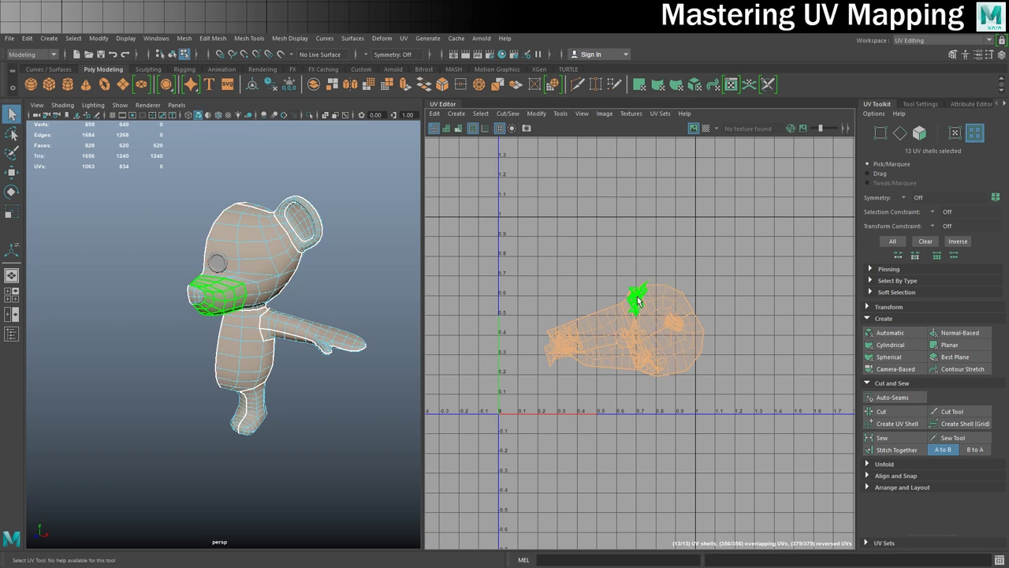
pyautogui.click(868, 319)
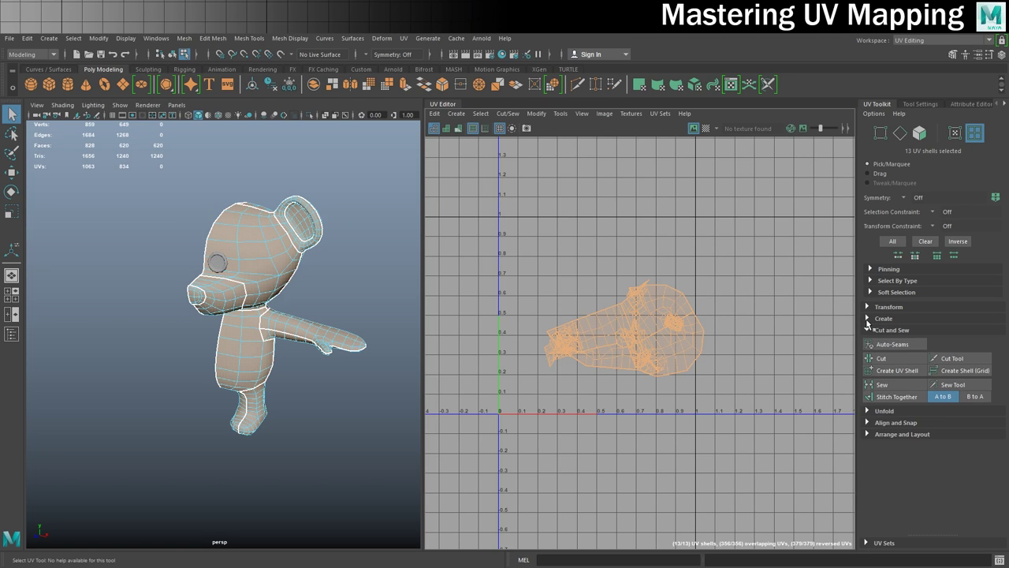
pyautogui.click(868, 331)
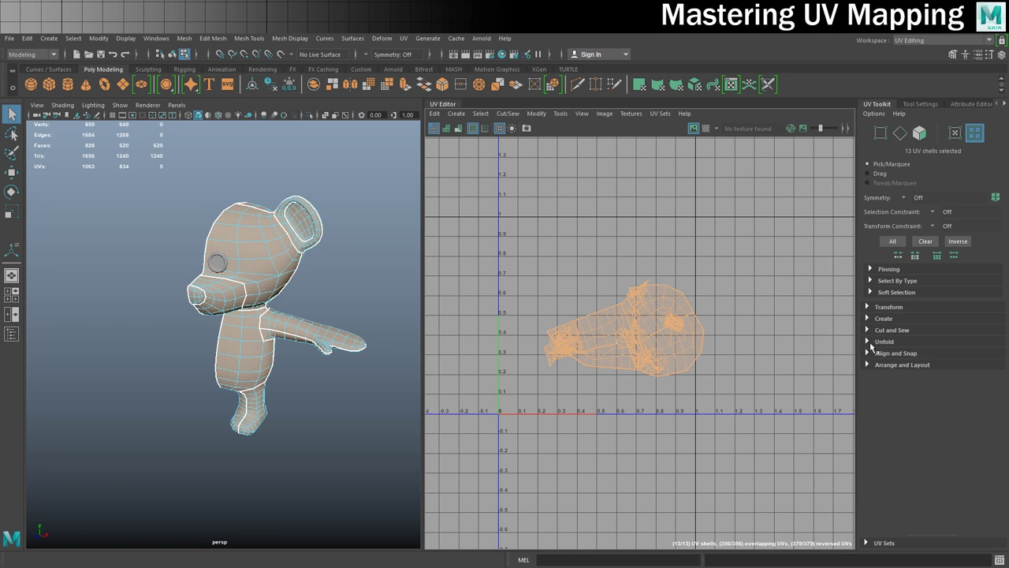
pyautogui.click(868, 342)
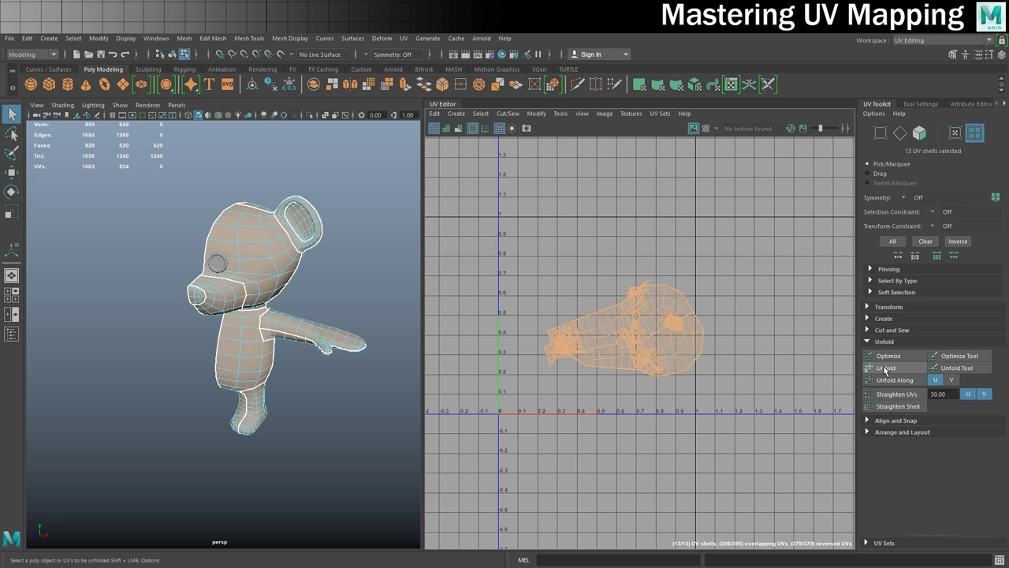
pyautogui.click(883, 369)
pyautogui.scroll(4, 630, 355)
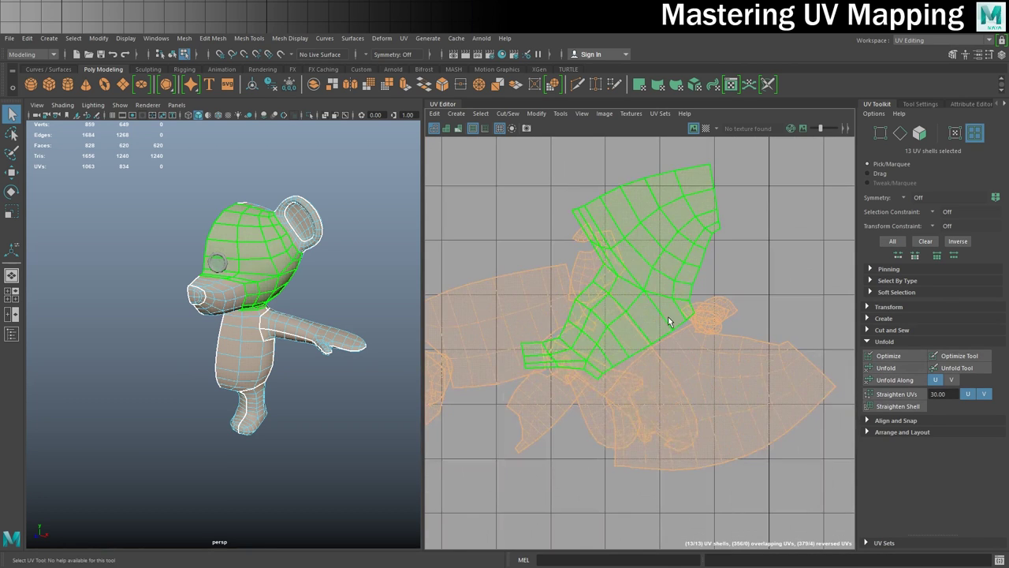
# Step: Select all the unfolded UV shells and lay them out within the UV tile without overlaps
pyautogui.scroll(-3, 658, 371)
pyautogui.moveTo(628, 309); pyautogui.dragTo(597, 298, button='right')
pyautogui.moveTo(470, 158); pyautogui.dragTo(788, 450)
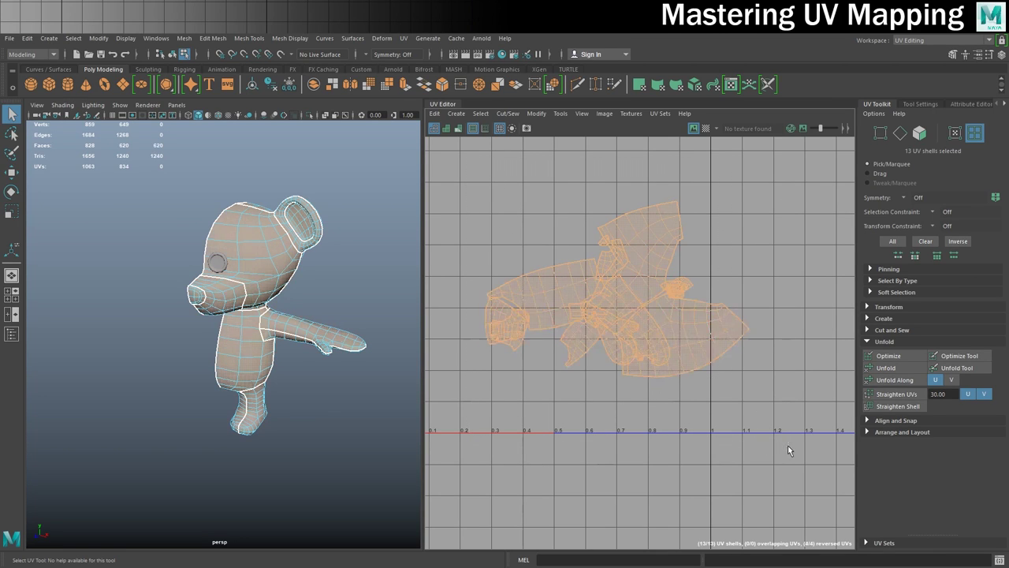
pyautogui.click(896, 432)
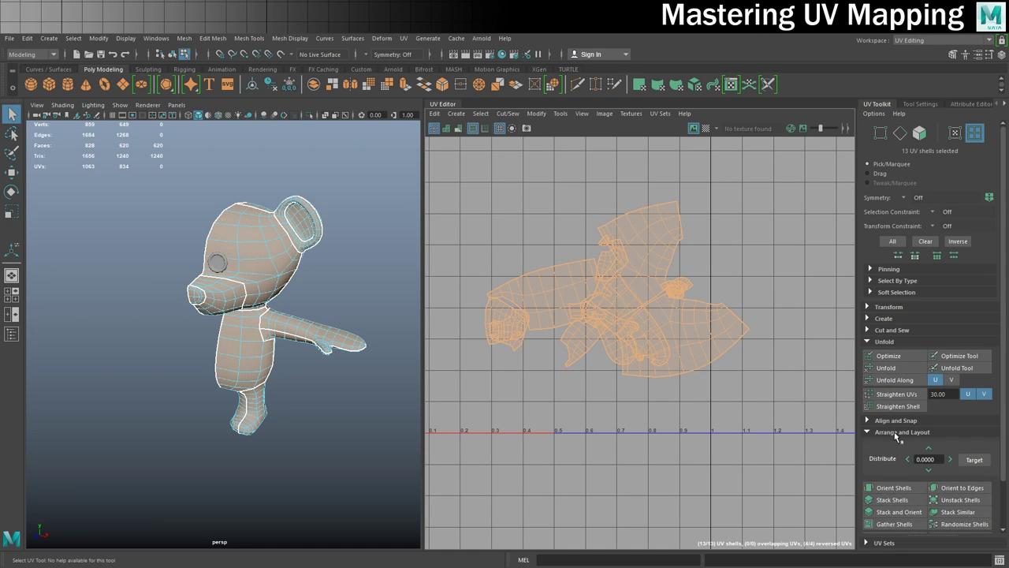
pyautogui.scroll(-3, 886, 505)
pyautogui.click(886, 512)
pyautogui.click(692, 318)
pyautogui.scroll(-2, 628, 280)
pyautogui.click(623, 276)
pyautogui.click(558, 272)
pyautogui.scroll(1, 672, 271)
pyautogui.scroll(3, 615, 268)
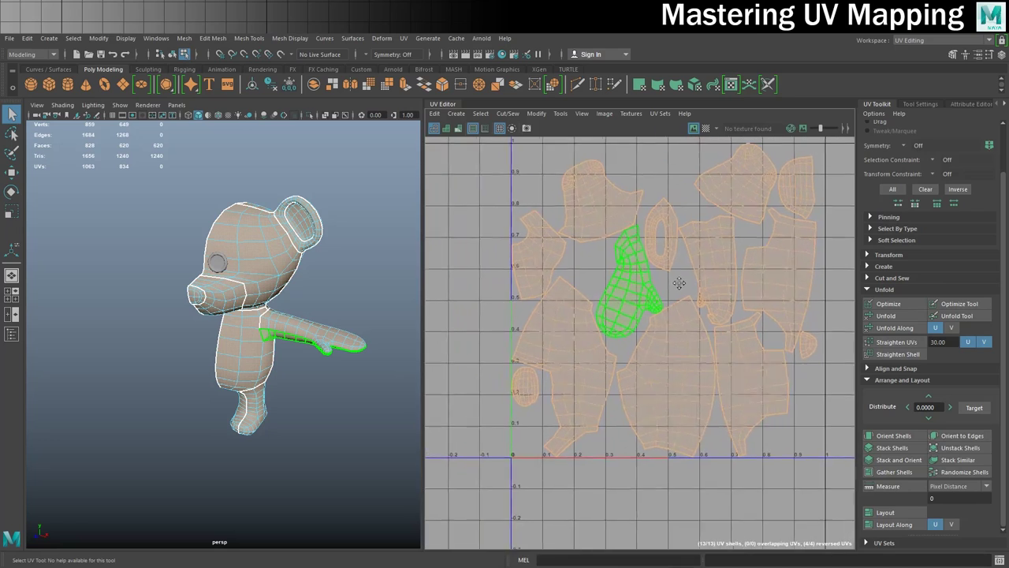
pyautogui.scroll(2, 635, 269)
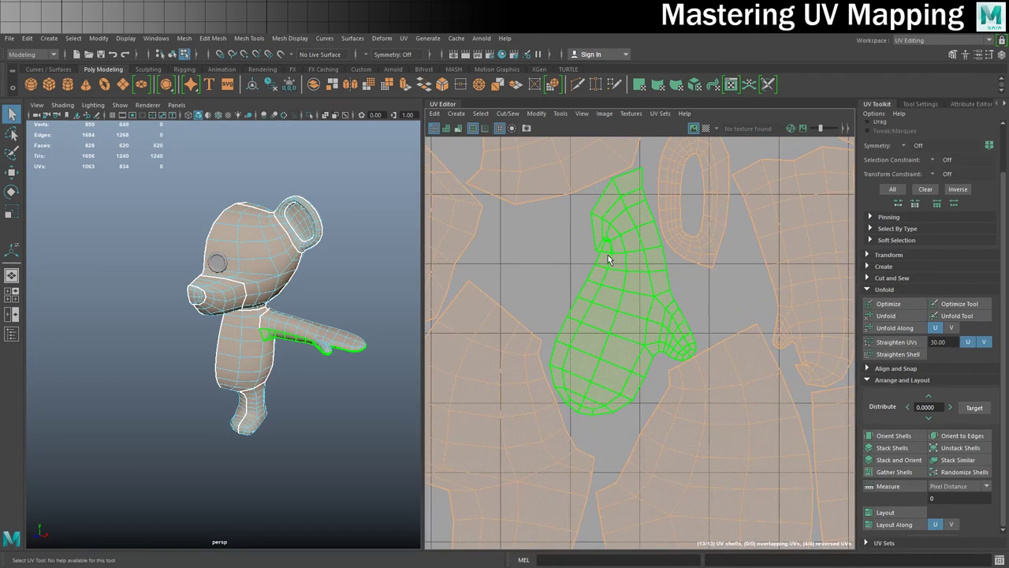
# Step: Switch to UV shell selection and select the distorted shell of the arm's underside and hand
pyautogui.rightClick(604, 294)
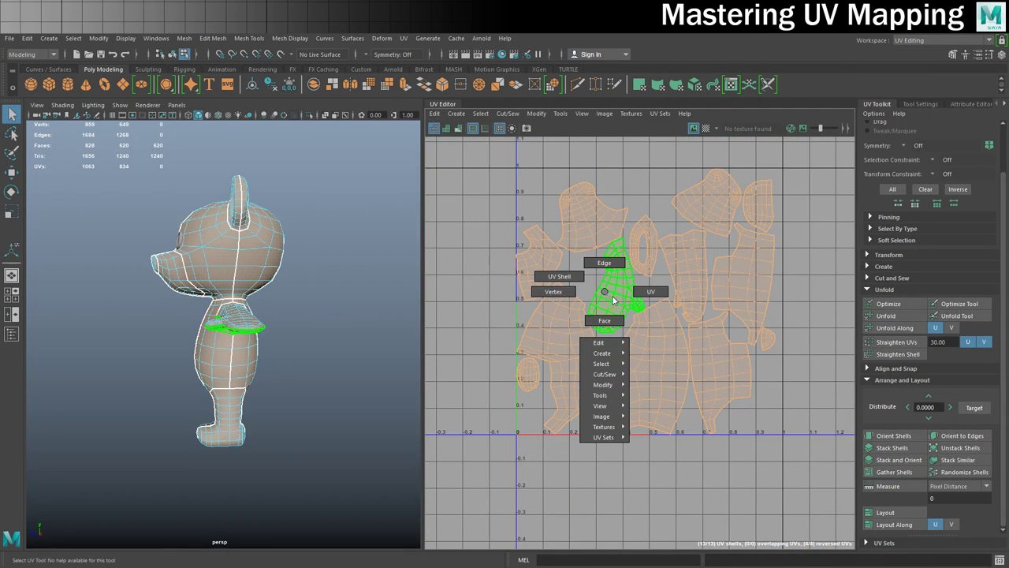
pyautogui.click(640, 292)
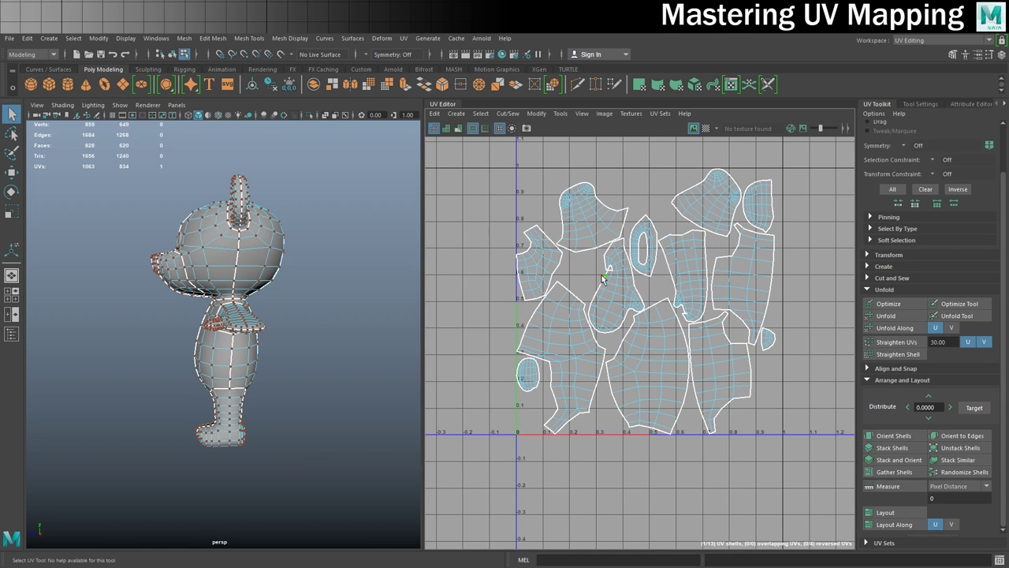
pyautogui.rightClick(603, 277)
pyautogui.click(574, 270)
pyautogui.keyDown('alt'); pyautogui.moveTo(587, 287); pyautogui.dragTo(575, 297, button='middle'); pyautogui.keyUp('alt')
pyautogui.click(648, 183)
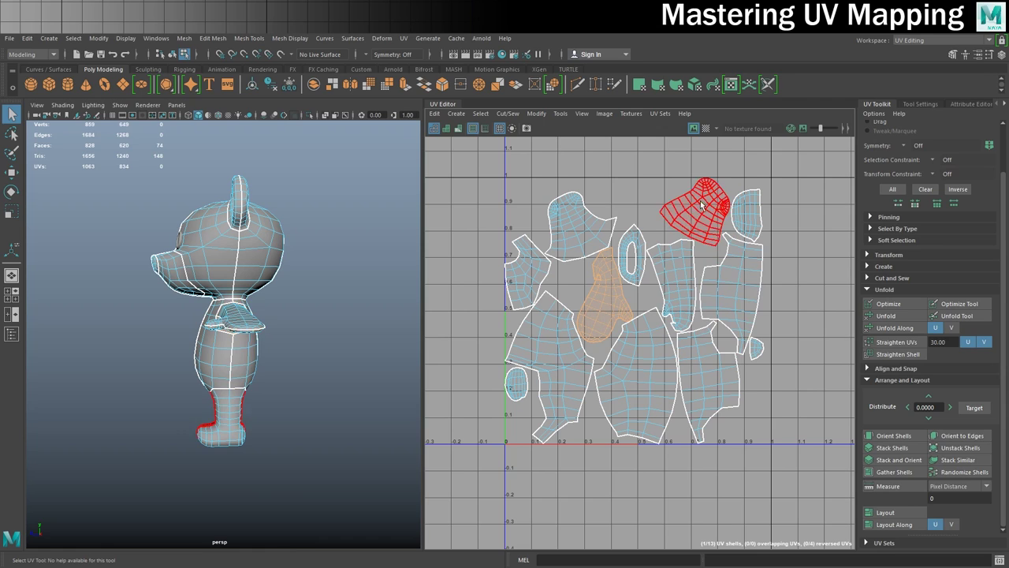
# Step: Turn on shaded display of the UV shells and examine the arm's underside shell for distortion
pyautogui.click(446, 128)
pyautogui.scroll(5, 481, 237)
pyautogui.click(490, 267)
pyautogui.keyDown('alt'); pyautogui.moveTo(490, 266); pyautogui.dragTo(594, 311, button='middle'); pyautogui.keyUp('alt')
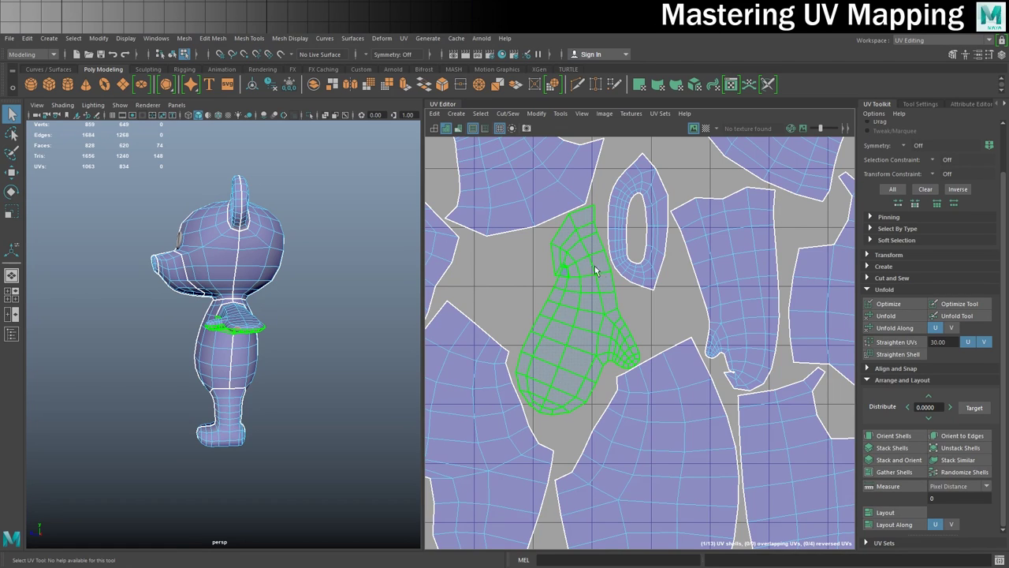
pyautogui.scroll(-5, 599, 272)
# Step: Move the UV shell of the arm's underside and hand sideways into the empty space outside the UV tile
pyautogui.moveTo(580, 284); pyautogui.dragTo(522, 268, button='right')
pyautogui.click(593, 291)
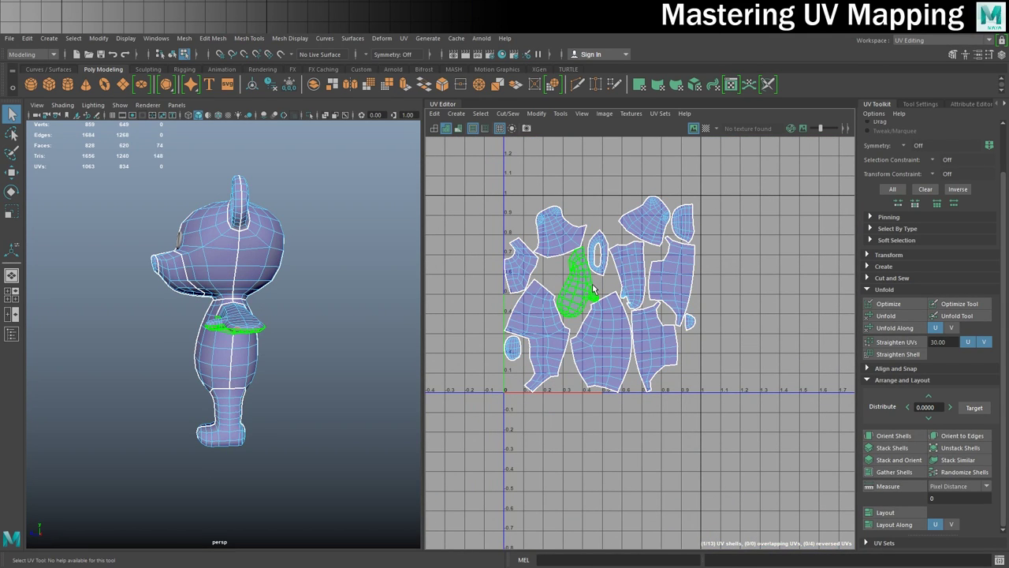
pyautogui.press('w')
pyautogui.moveTo(661, 282); pyautogui.dragTo(851, 287)
pyautogui.scroll(6, 638, 316)
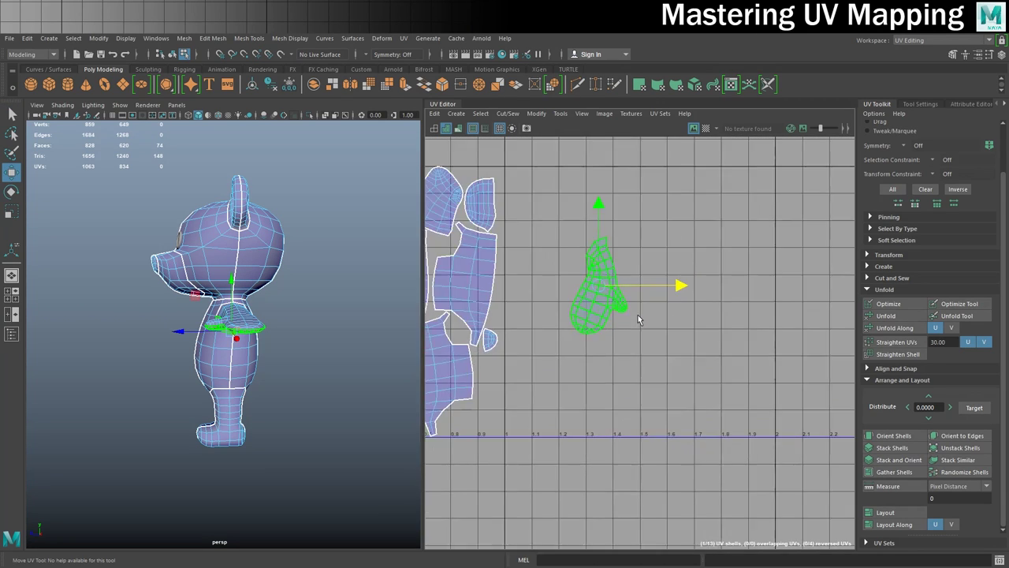
pyautogui.scroll(-3, 741, 346)
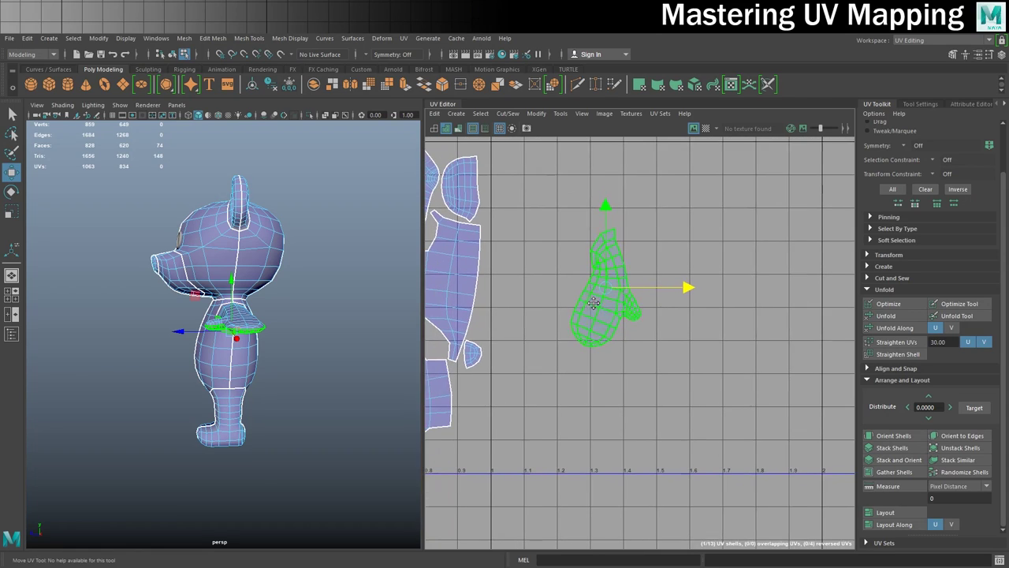
# Step: Even out the distorted UVs of the separated arm and hand shell with the Optimize Tool, then return to the Move tool
pyautogui.click(959, 304)
pyautogui.moveTo(661, 286); pyautogui.dragTo(594, 261)
pyautogui.scroll(-3, 595, 297)
pyautogui.scroll(-2, 595, 298)
pyautogui.keyDown('alt'); pyautogui.moveTo(428, 288); pyautogui.dragTo(531, 289, button='middle'); pyautogui.keyUp('alt')
pyautogui.keyDown('alt'); pyautogui.moveTo(531, 288); pyautogui.dragTo(633, 287, button='right'); pyautogui.keyUp('alt')
pyautogui.keyDown('alt'); pyautogui.moveTo(643, 294); pyautogui.dragTo(569, 306, button='middle'); pyautogui.keyUp('alt')
pyautogui.scroll(-1, 569, 306)
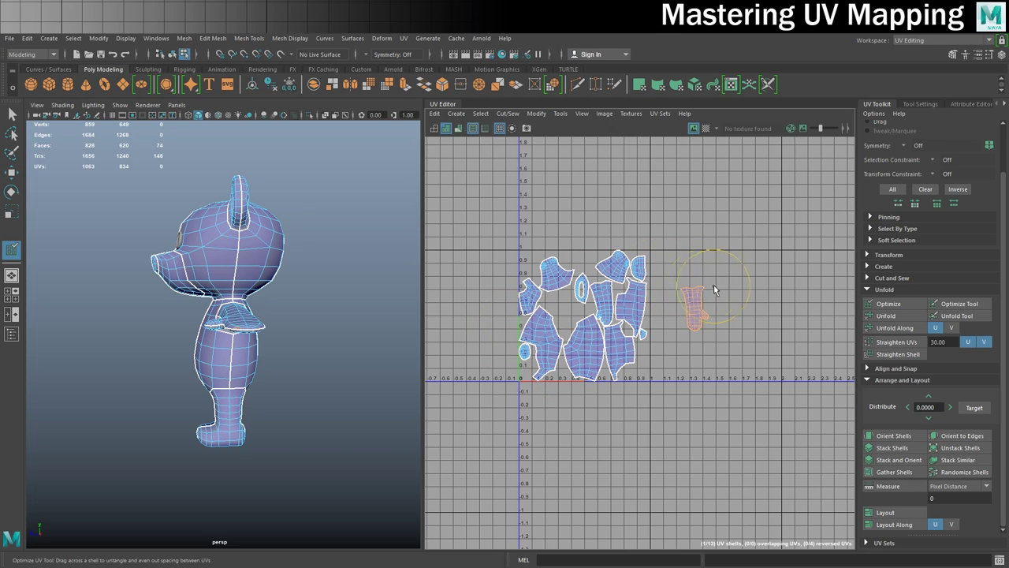
pyautogui.scroll(4, 643, 294)
pyautogui.rightClick(560, 296)
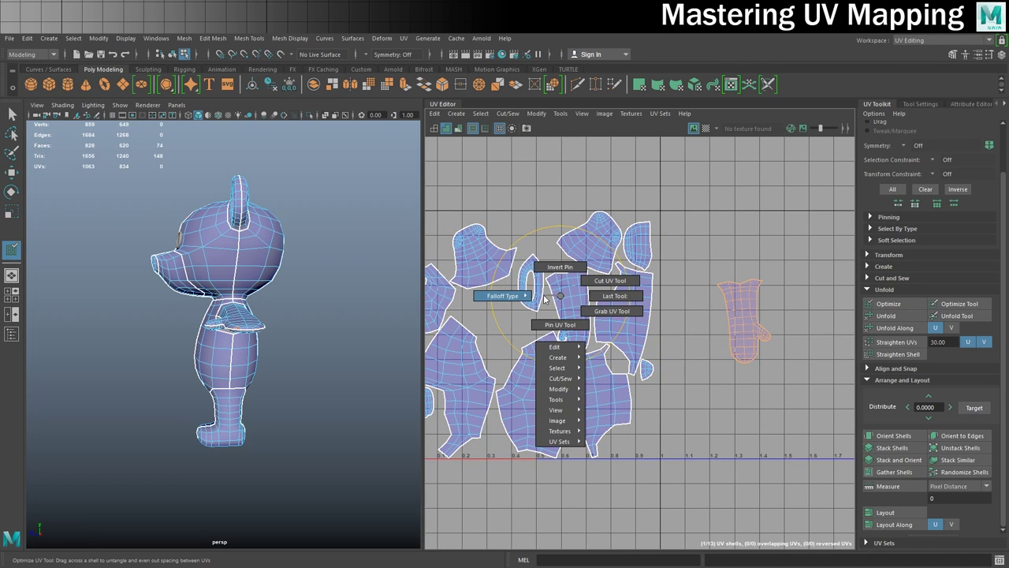
pyautogui.press('w')
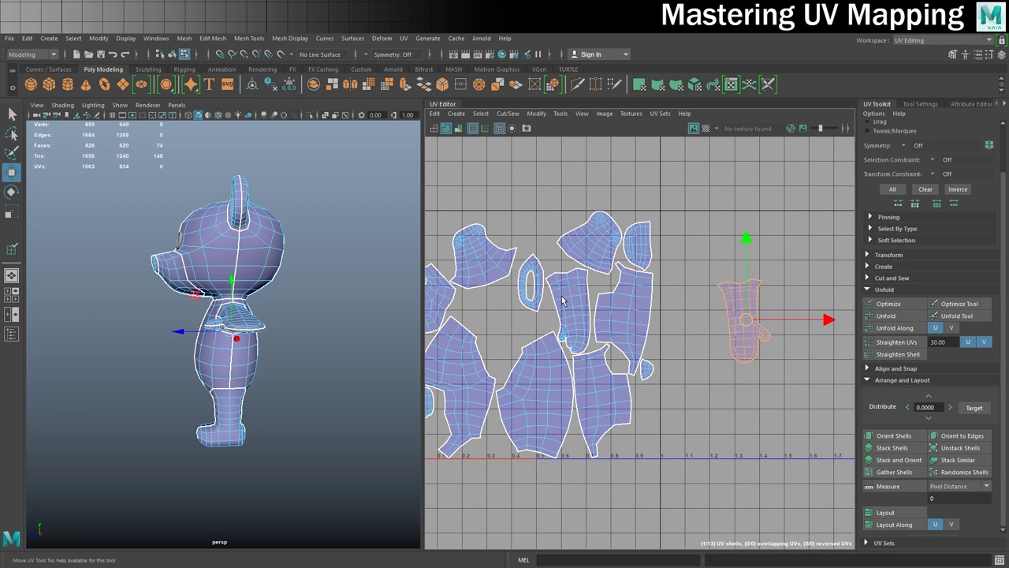
# Step: Select all the UV shells, including the one outside the tile, and even out their distortion with the Optimize Tool
pyautogui.rightClick(562, 298)
pyautogui.scroll(-3, 528, 276)
pyautogui.moveTo(449, 218); pyautogui.dragTo(644, 416)
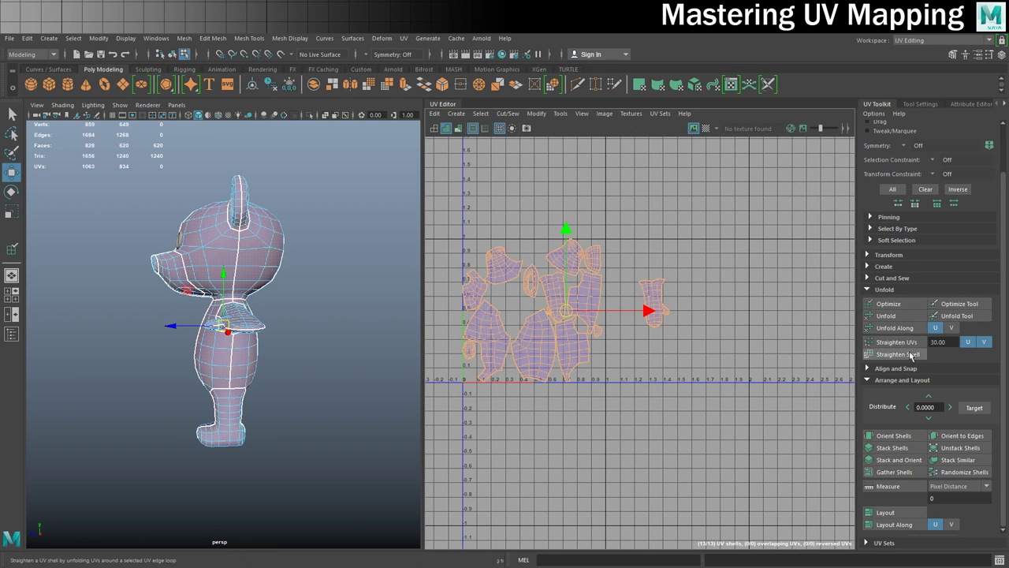
pyautogui.click(950, 304)
pyautogui.moveTo(558, 247)
pyautogui.mouseDown()
pyautogui.moveTo(512, 268)
pyautogui.moveTo(599, 259)
pyautogui.moveTo(501, 301)
pyautogui.mouseUp()
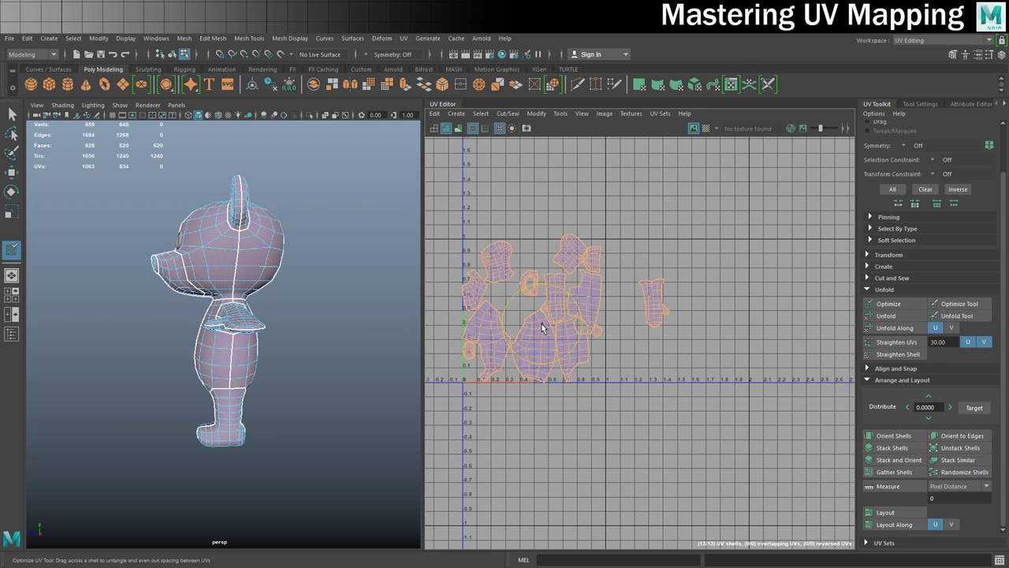
# Step: Return to the Move tool, select every UV shell and lay them all out inside the UV tile
pyautogui.press('w')
pyautogui.moveTo(557, 303); pyautogui.dragTo(527, 285, button='right')
pyautogui.moveTo(441, 186); pyautogui.dragTo(749, 445)
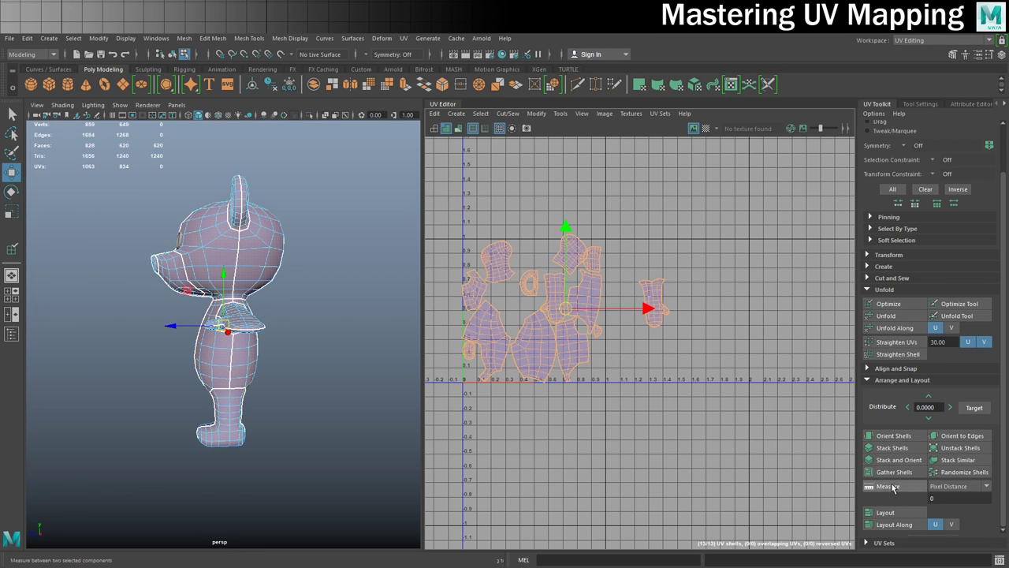
pyautogui.click(884, 513)
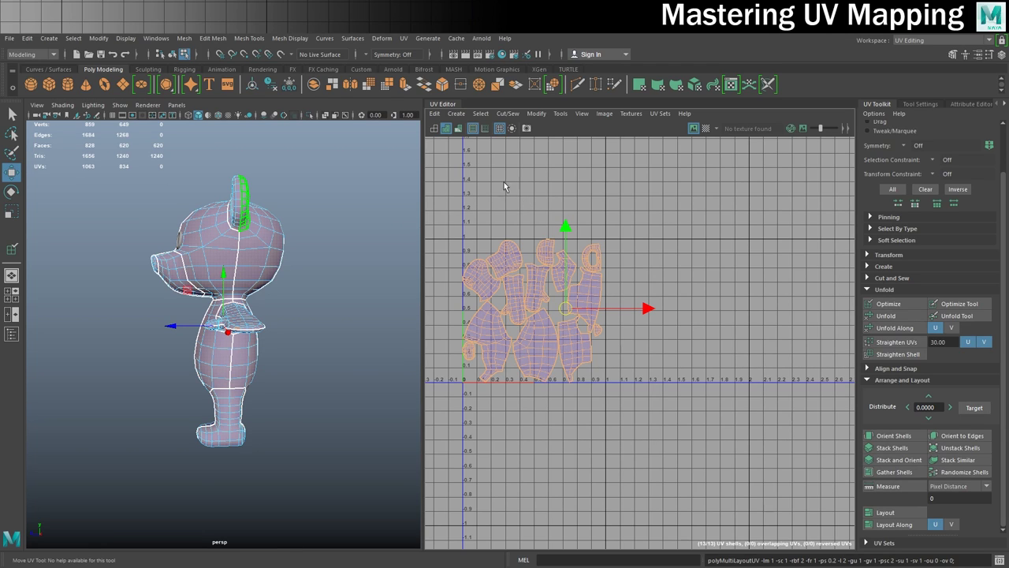
# Step: Turn on the checker map display and examine the pattern on the bear's body from the front
pyautogui.click(706, 129)
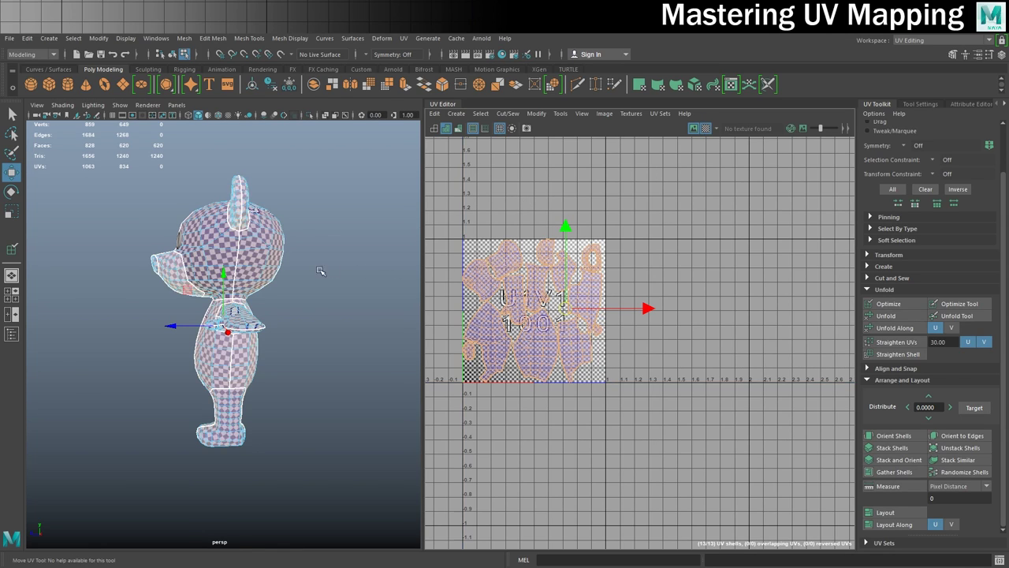
pyautogui.keyDown('alt'); pyautogui.moveTo(308, 302); pyautogui.dragTo(334, 280); pyautogui.keyUp('alt')
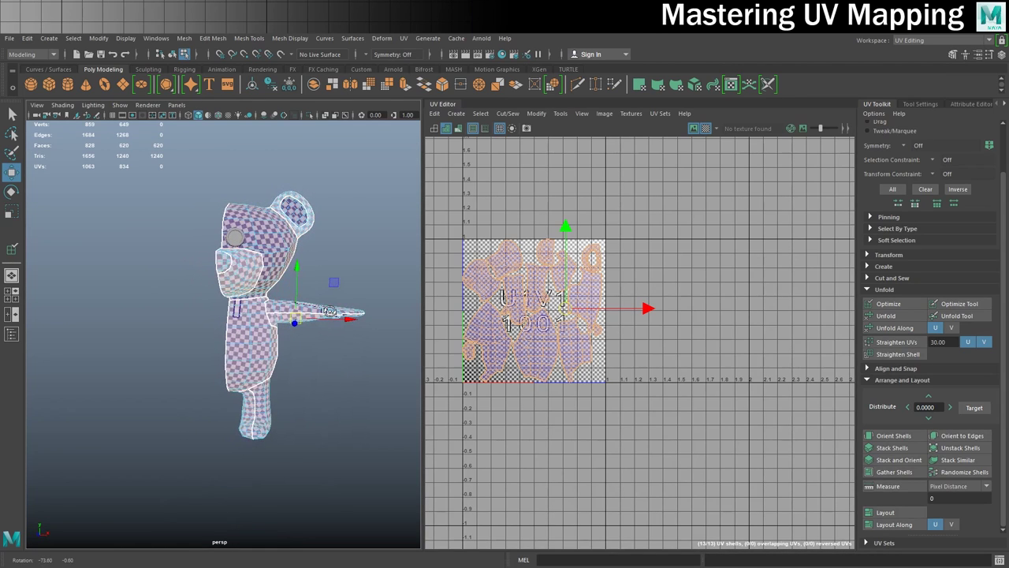
pyautogui.scroll(5, 331, 312)
pyautogui.moveTo(281, 275); pyautogui.dragTo(296, 327, button='right')
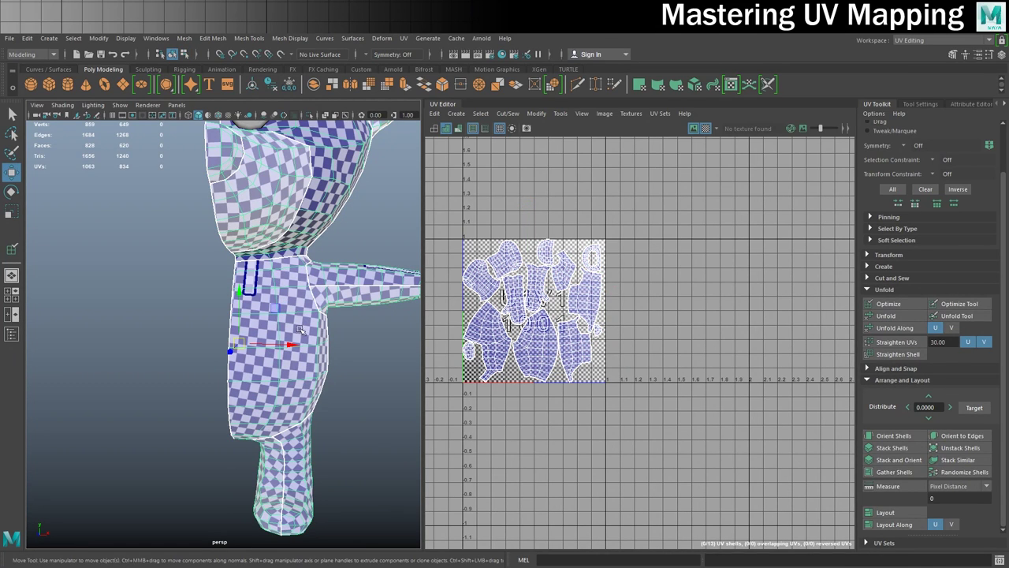
pyautogui.scroll(2, 456, 292)
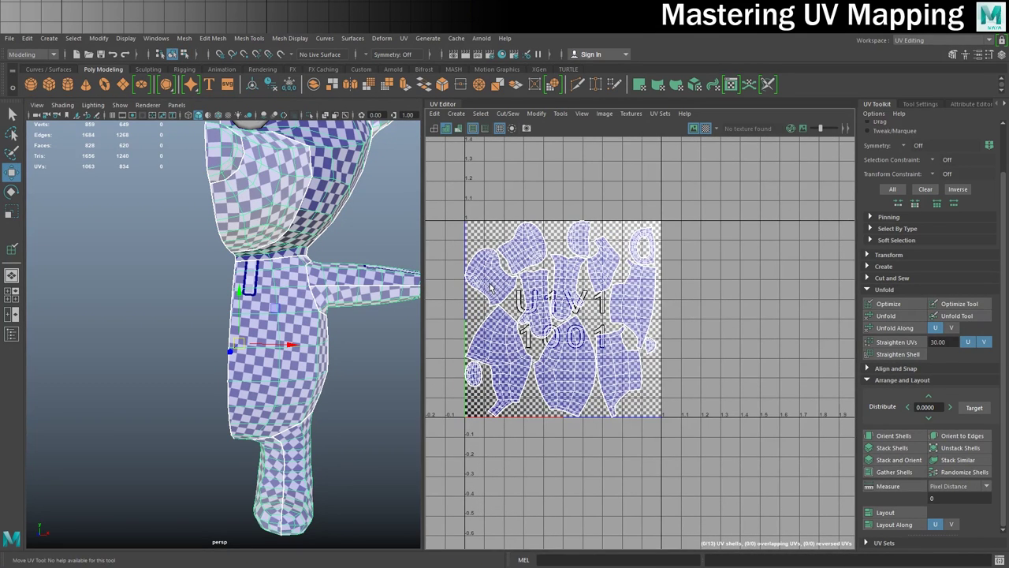
# Step: Select the UV shell of the leg's outer half and rotate it until its checker pattern runs upright on the model
pyautogui.moveTo(490, 287); pyautogui.dragTo(489, 256, button='right')
pyautogui.click(489, 280)
pyautogui.press('e')
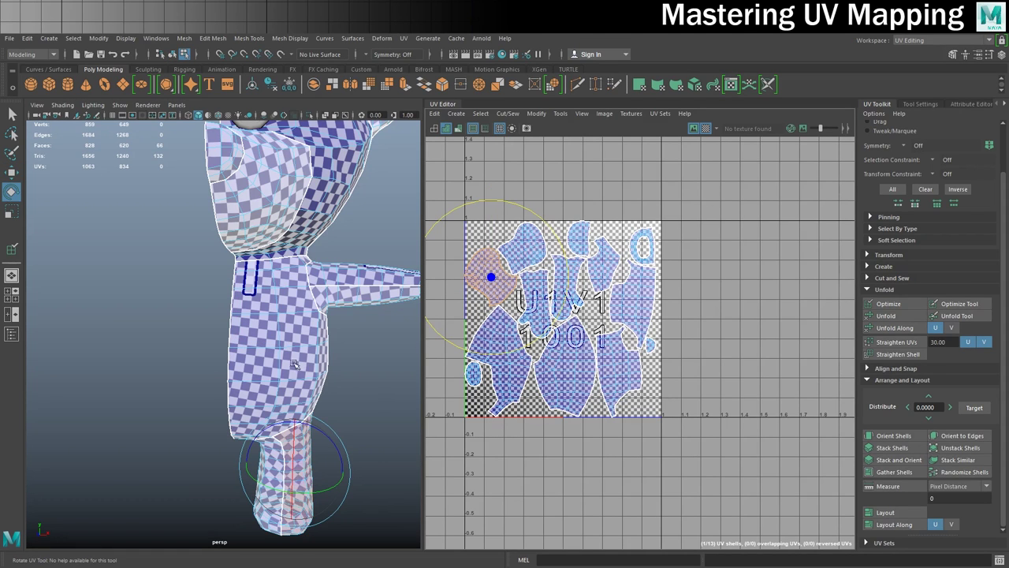
pyautogui.keyDown('alt'); pyautogui.moveTo(296, 364); pyautogui.dragTo(394, 257); pyautogui.keyUp('alt')
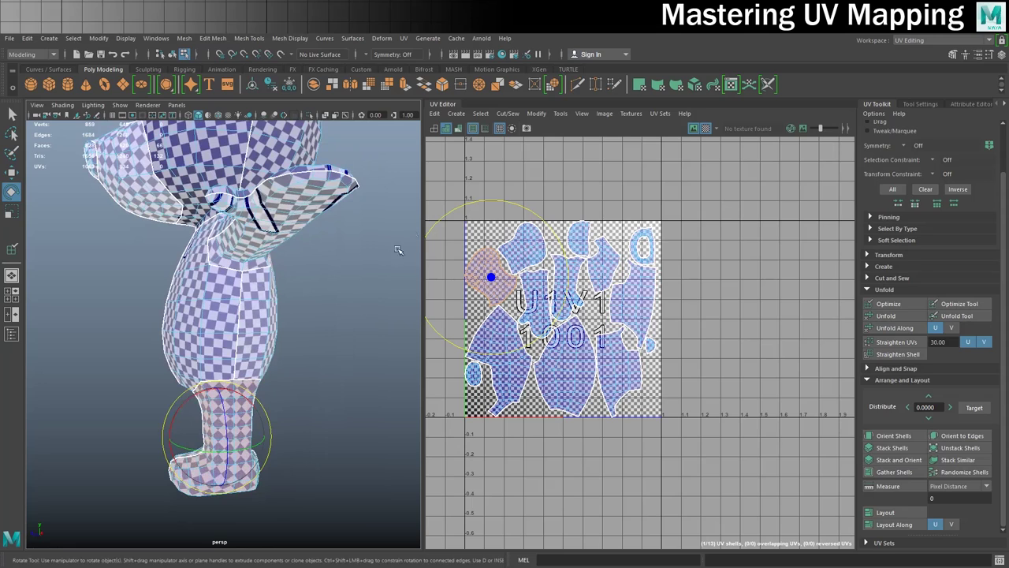
pyautogui.moveTo(504, 205); pyautogui.dragTo(428, 322)
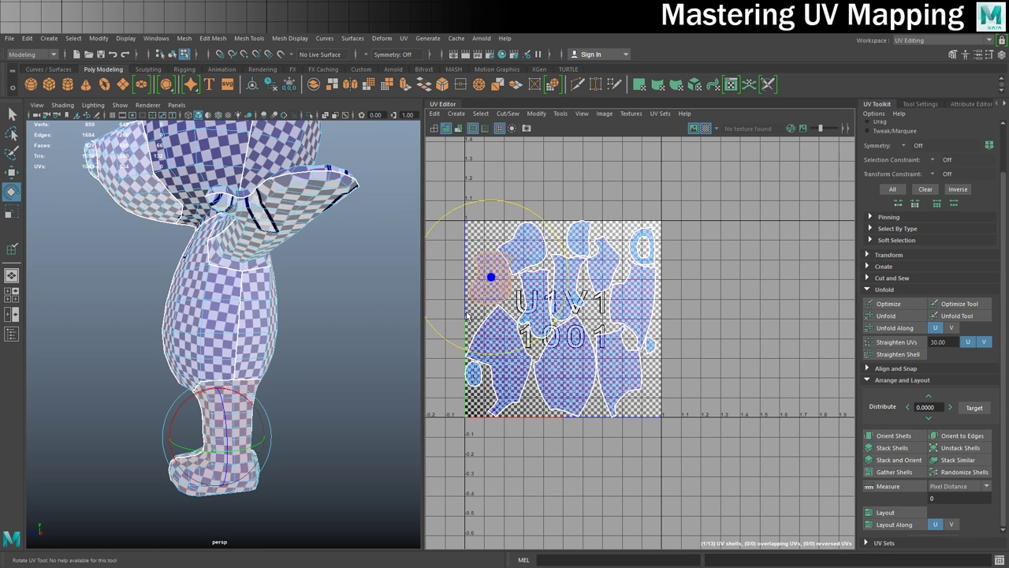
# Step: Rotate the UV shell of the leg's inner half so that the checker pattern stands upright on the leg
pyautogui.click(266, 387)
pyautogui.keyDown('alt'); pyautogui.moveTo(268, 390); pyautogui.dragTo(379, 379); pyautogui.keyUp('alt')
pyautogui.moveTo(553, 182); pyautogui.dragTo(559, 300)
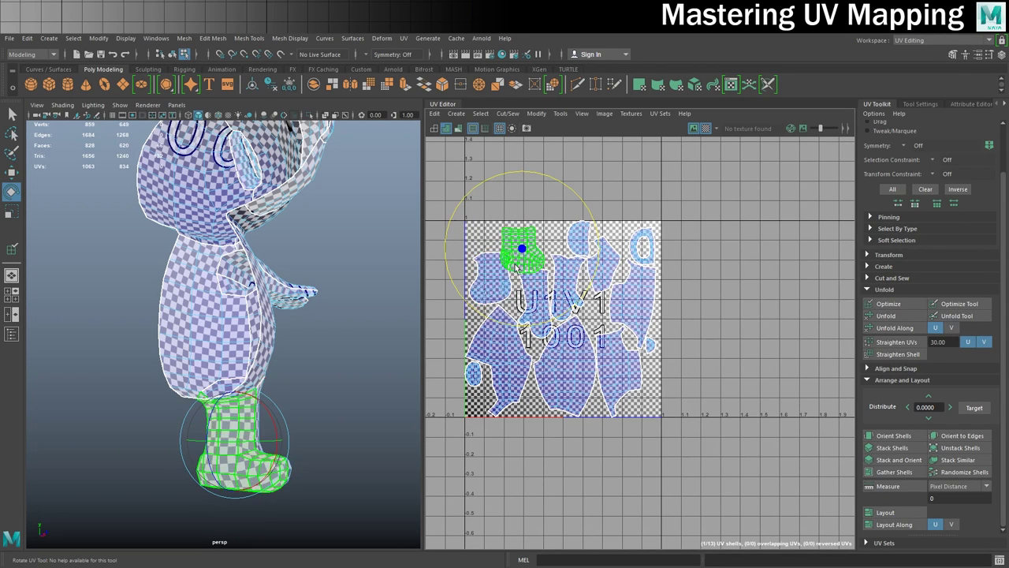
# Step: Check the checker direction on the arm's upper shell and rotate the arm's underside shell slightly to align it
pyautogui.click(533, 301)
pyautogui.keyDown('alt'); pyautogui.moveTo(371, 220); pyautogui.dragTo(260, 292); pyautogui.keyUp('alt')
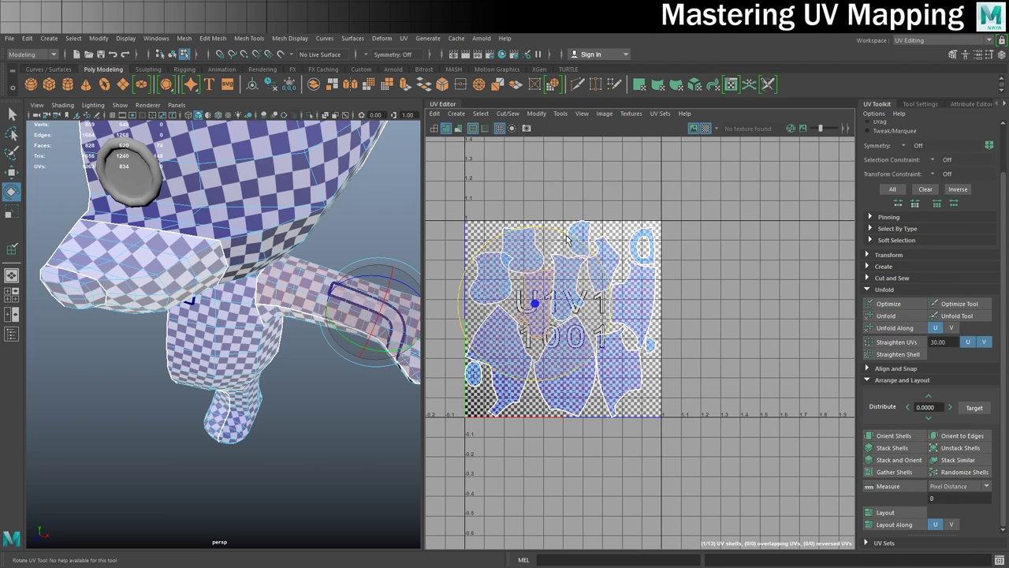
pyautogui.click(569, 278)
pyautogui.moveTo(610, 221); pyautogui.dragTo(602, 223)
pyautogui.keyDown('alt'); pyautogui.moveTo(379, 323); pyautogui.dragTo(296, 314); pyautogui.keyUp('alt')
# Step: Select the border UVs along the front torso shell's centre line, from neck to crotch, and straighten them into a vertical line
pyautogui.keyDown('alt'); pyautogui.moveTo(339, 372); pyautogui.dragTo(368, 441); pyautogui.keyUp('alt')
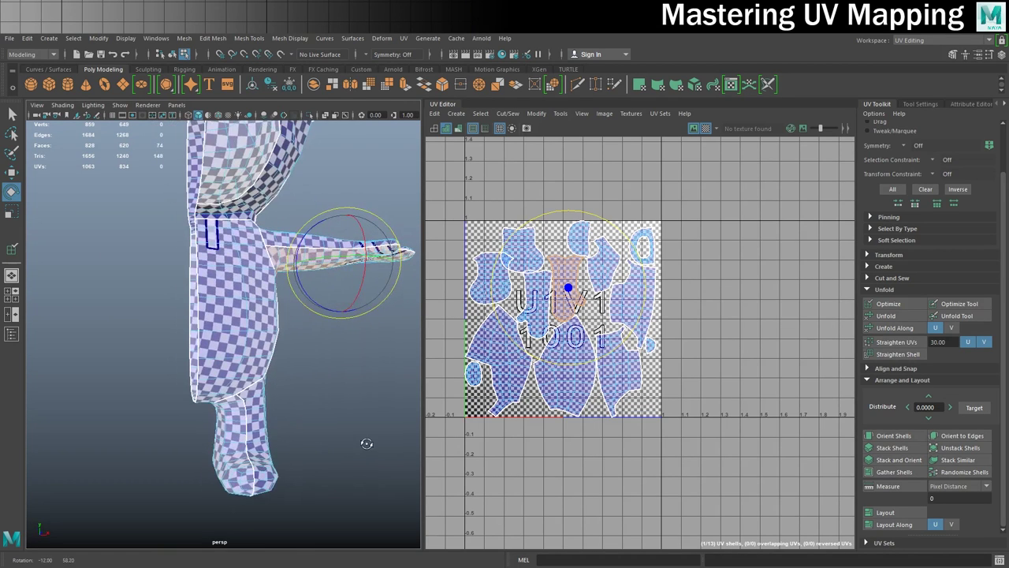
pyautogui.click(232, 297)
pyautogui.scroll(3, 712, 337)
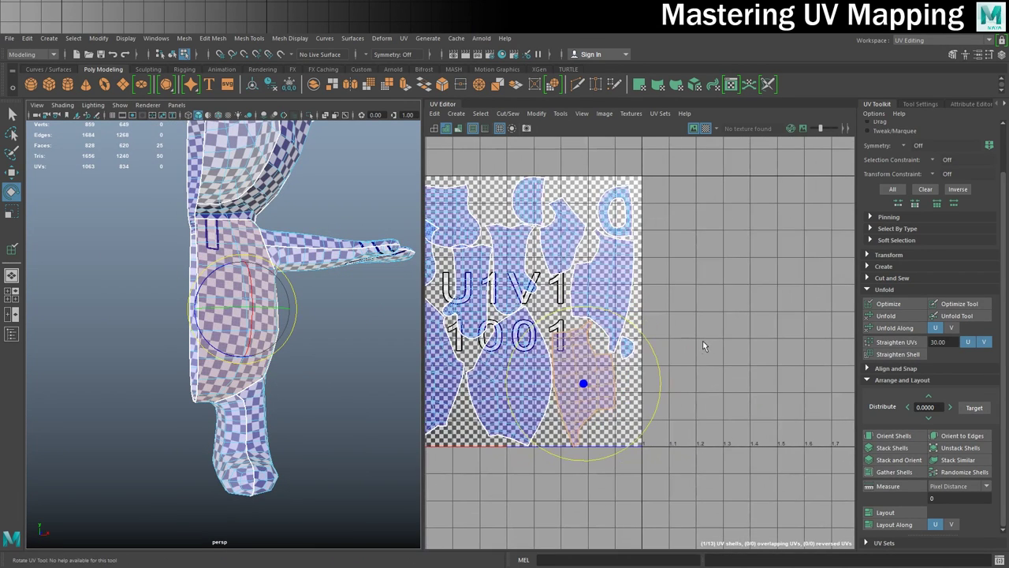
pyautogui.scroll(1, 604, 309)
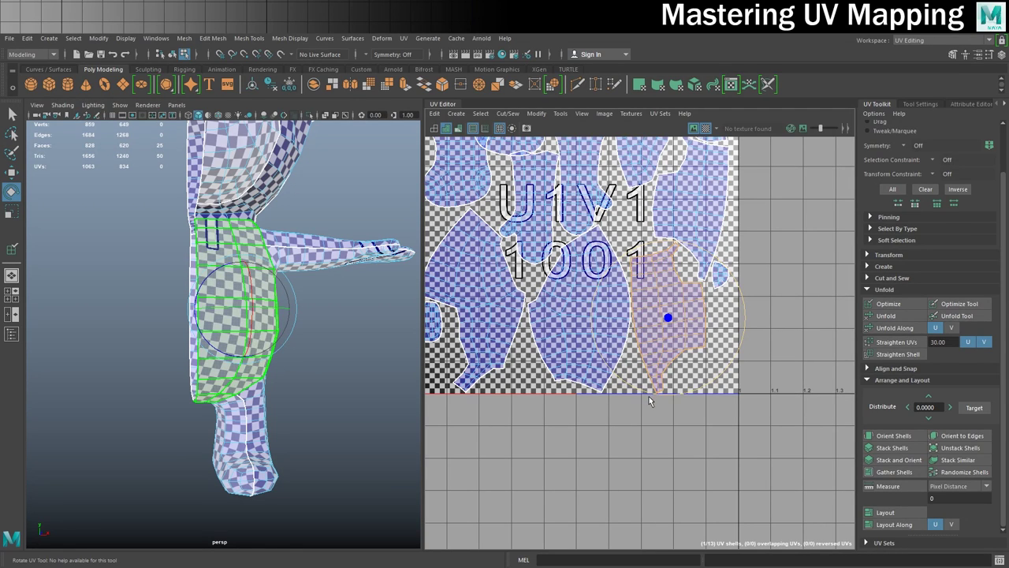
pyautogui.rightClick(651, 303)
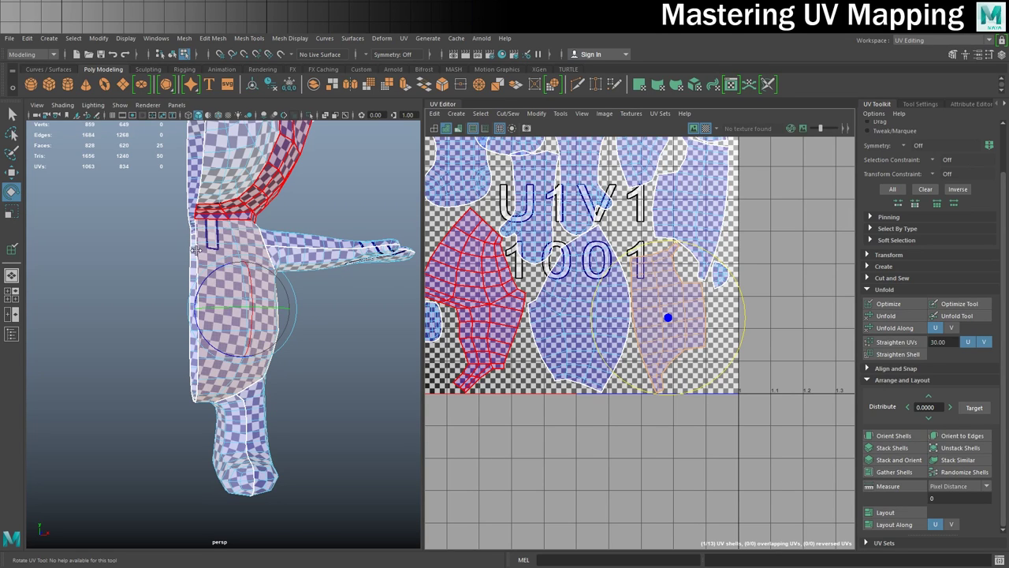
pyautogui.click(640, 264)
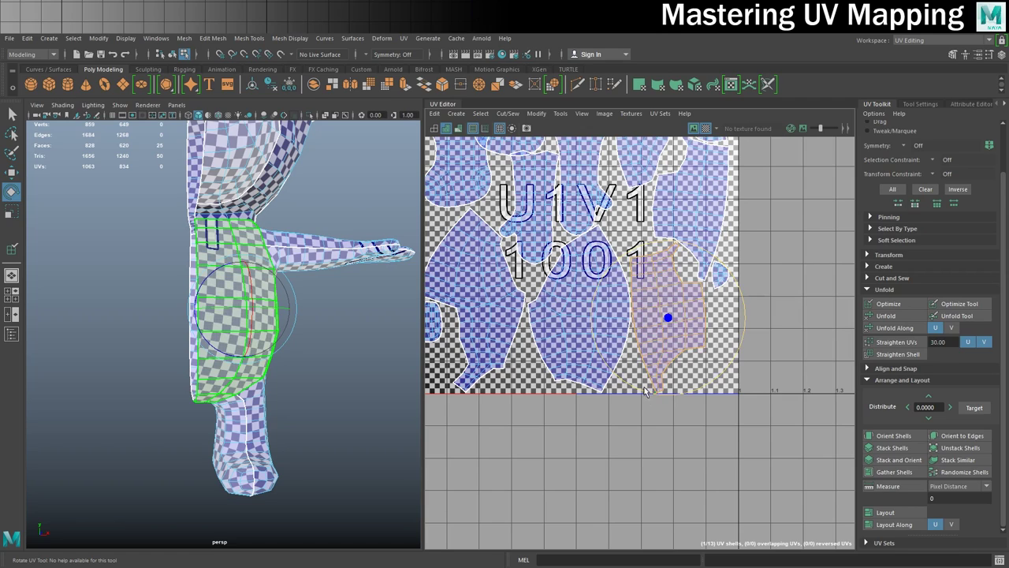
pyautogui.rightClick(643, 271)
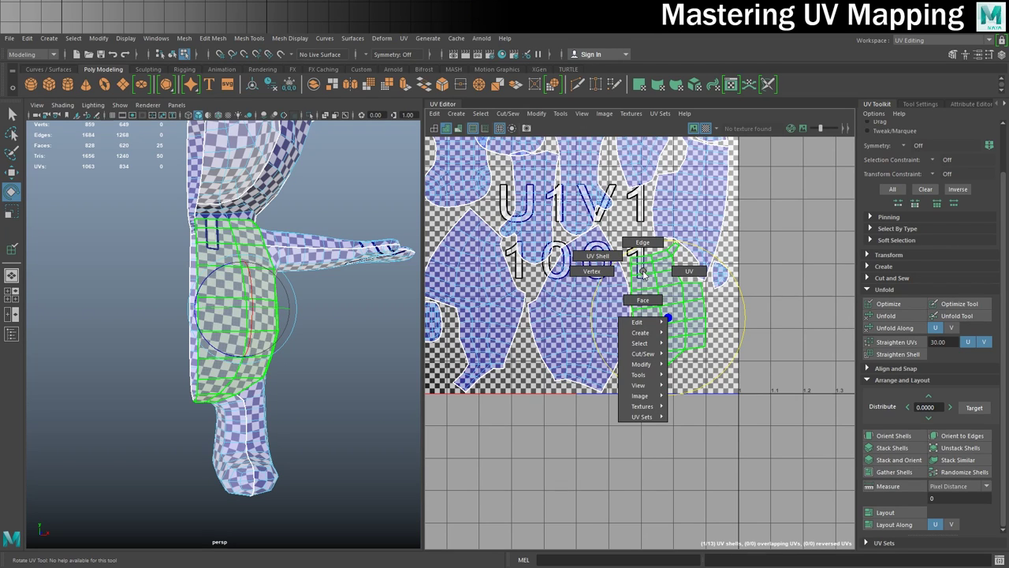
pyautogui.moveTo(643, 272); pyautogui.dragTo(678, 272, button='right')
pyautogui.scroll(3, 640, 268)
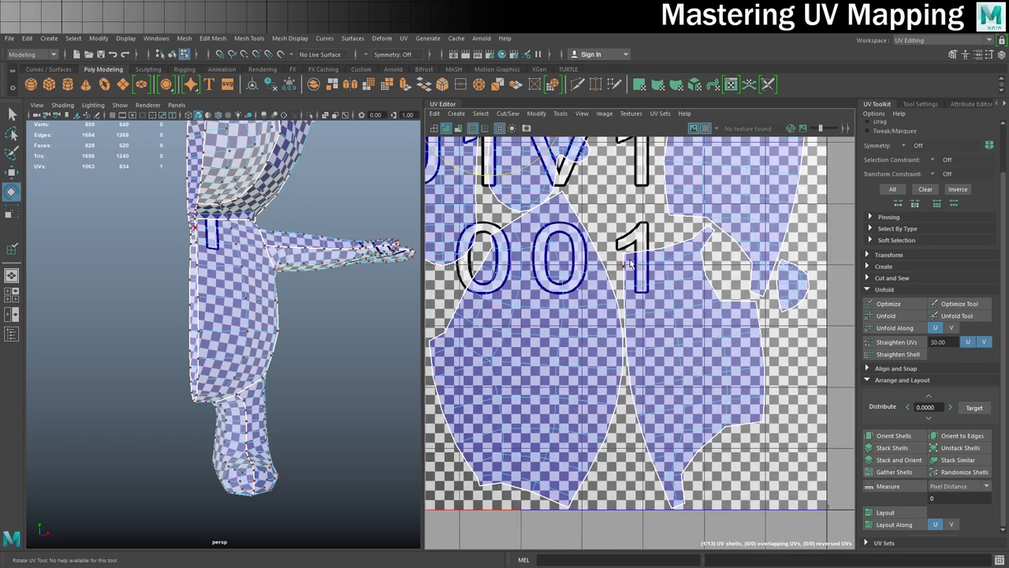
pyautogui.click(623, 254)
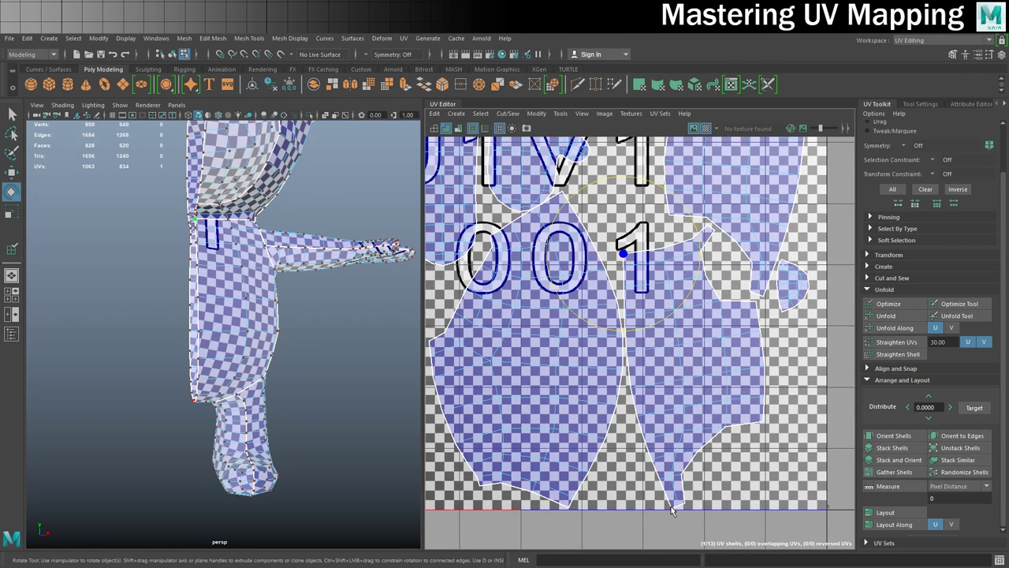
pyautogui.keyDown('ctrl'); pyautogui.doubleClick(674, 507); pyautogui.keyUp('ctrl')
pyautogui.click(902, 341)
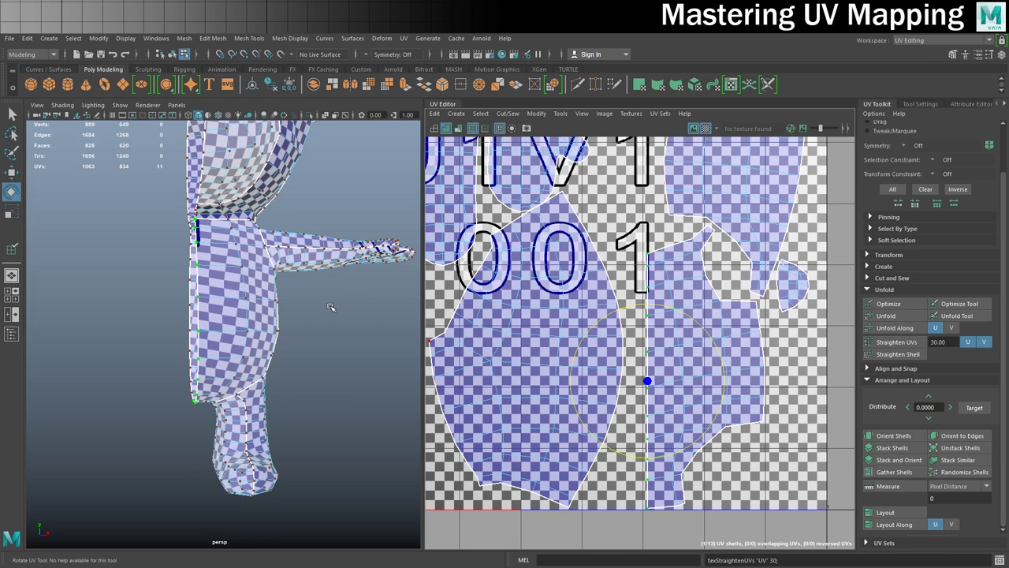
# Step: Move the straightened centre-line UVs outward to even out the stretched checkers, then select the whole front torso shell
pyautogui.keyDown('alt'); pyautogui.moveTo(295, 289); pyautogui.dragTo(249, 286); pyautogui.keyUp('alt')
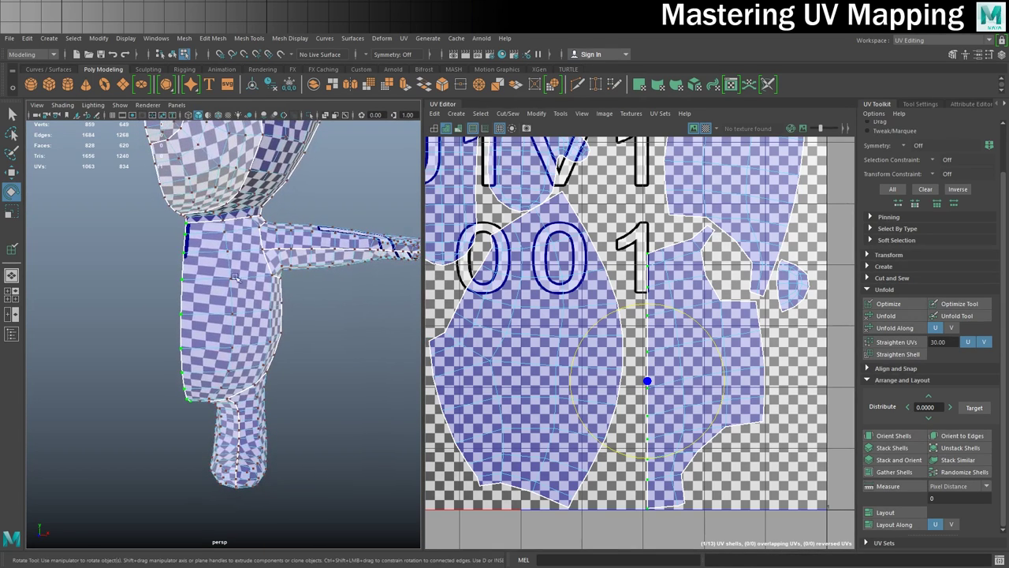
pyautogui.press('w')
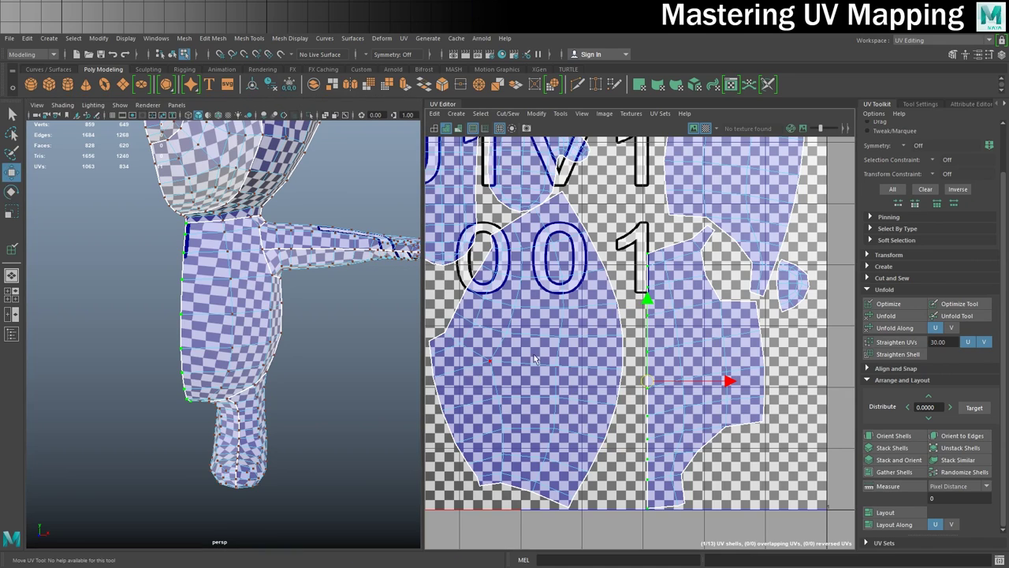
pyautogui.moveTo(727, 383); pyautogui.dragTo(708, 392)
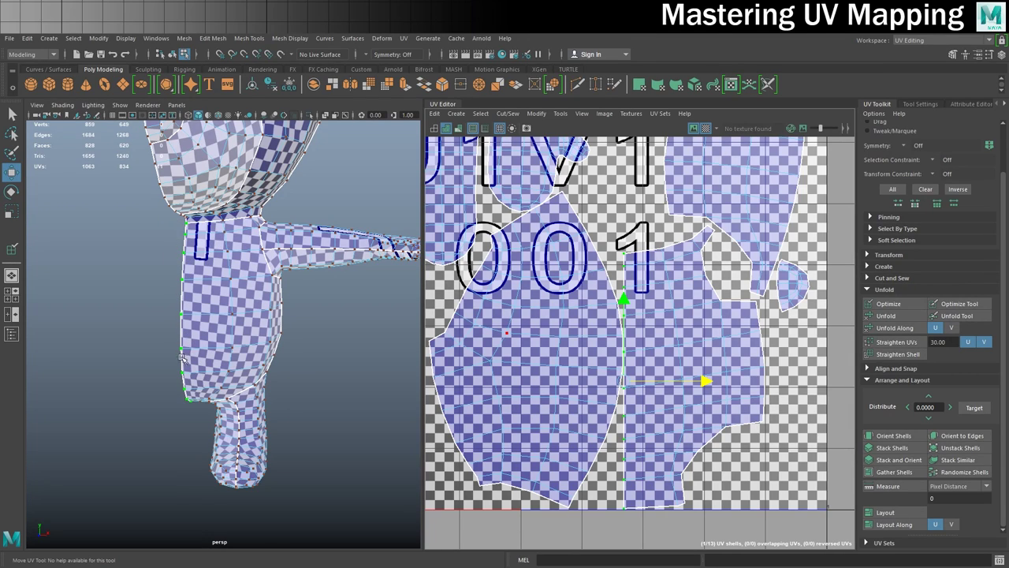
pyautogui.rightClick(683, 288)
pyautogui.click(685, 300)
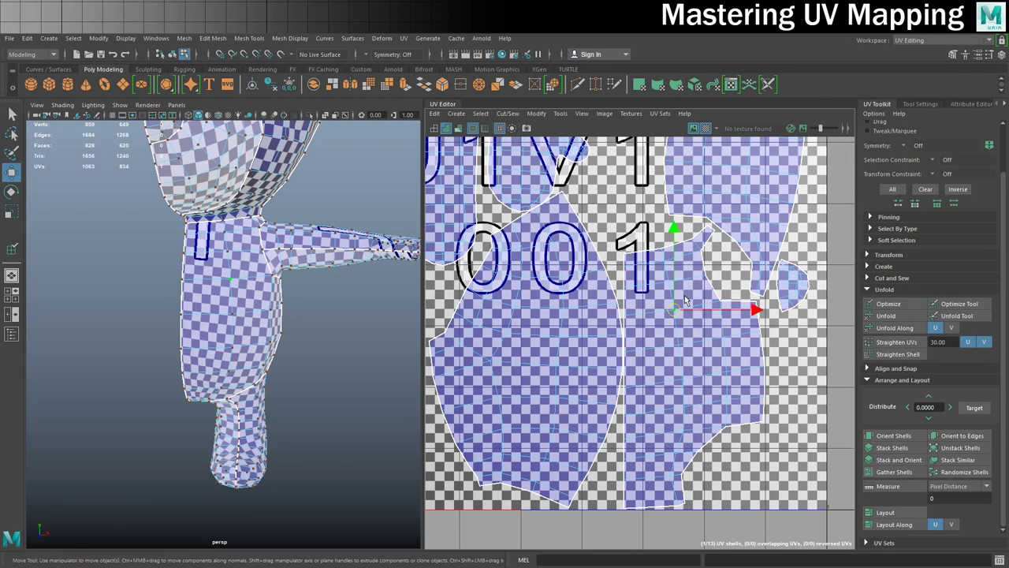
pyautogui.moveTo(669, 358); pyautogui.dragTo(626, 342, button='right')
pyautogui.click(691, 353)
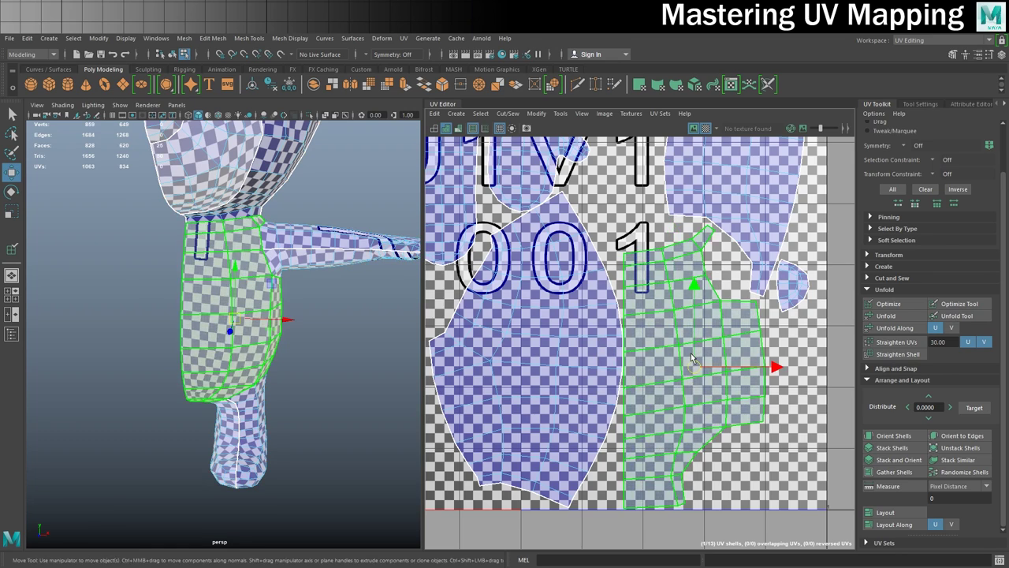
# Step: Select the UVs along the front torso shell's side seam below the arm and straighten them into a vertical line
pyautogui.keyDown('alt'); pyautogui.moveTo(365, 315); pyautogui.dragTo(244, 285); pyautogui.keyUp('alt')
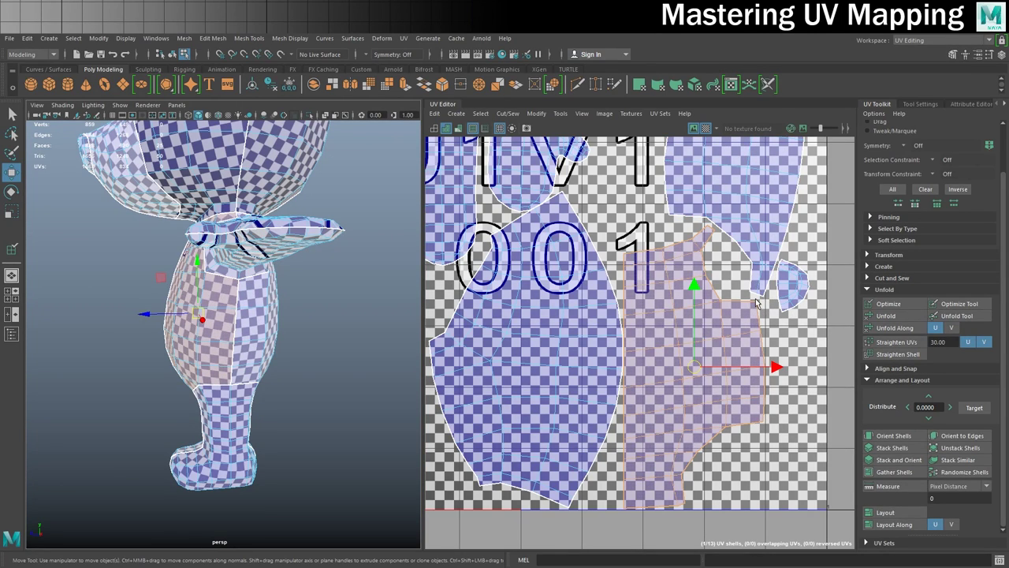
pyautogui.rightClick(757, 329)
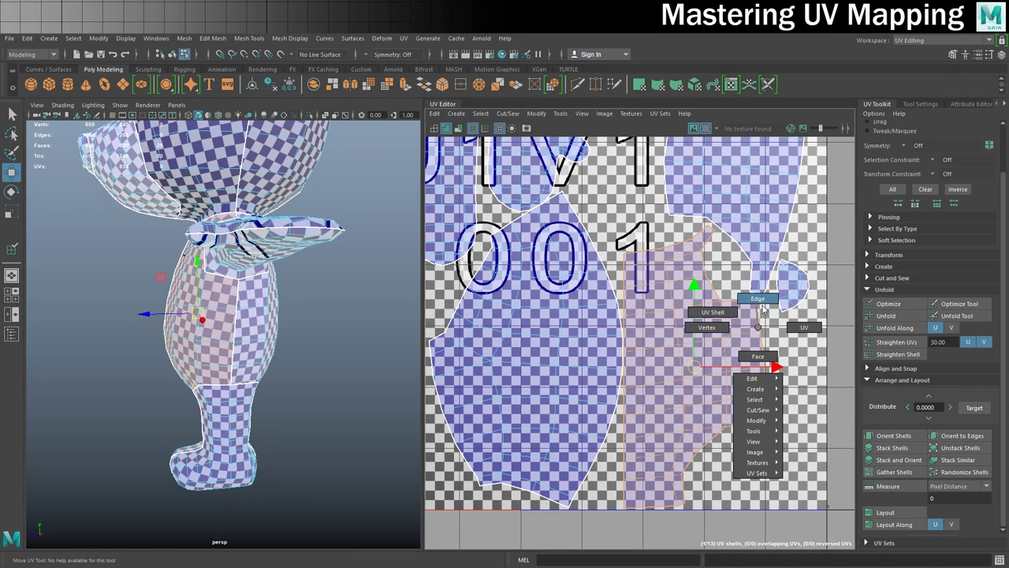
pyautogui.click(726, 314)
pyautogui.click(768, 331)
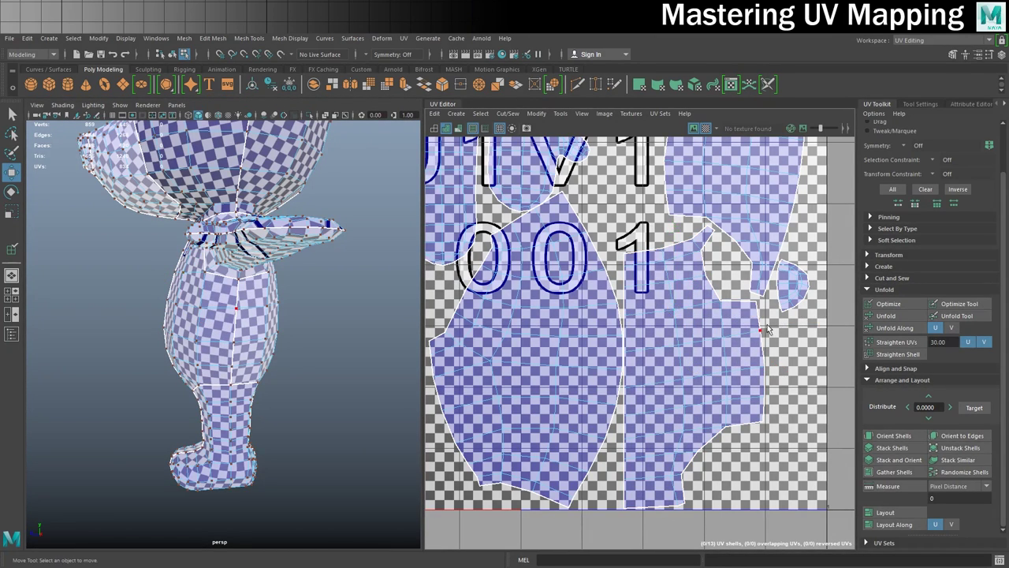
pyautogui.click(758, 304)
pyautogui.keyDown('shift'); pyautogui.doubleClick(763, 423); pyautogui.keyUp('shift')
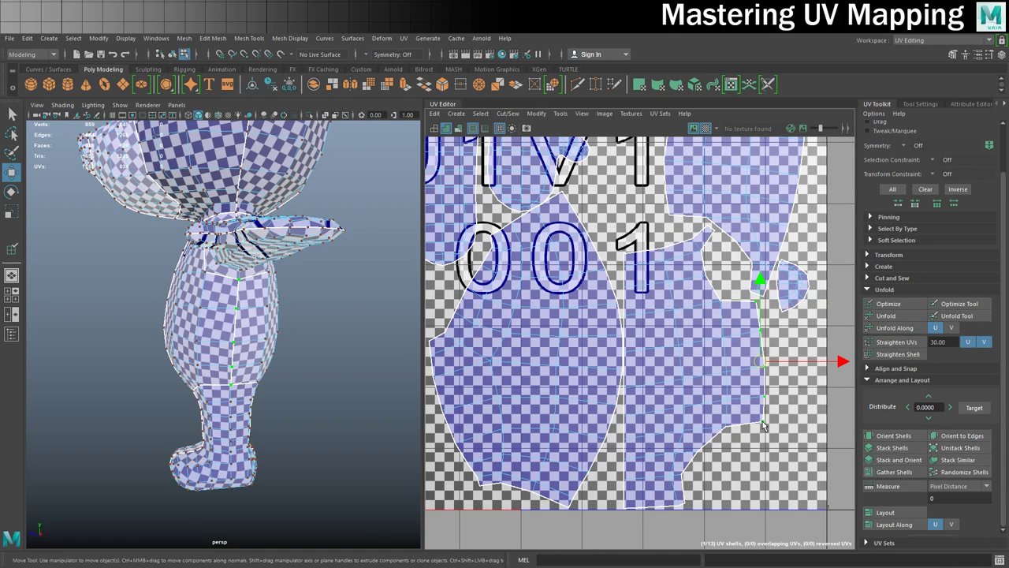
pyautogui.click(896, 341)
# Step: Shift the straightened side-seam UVs slightly outward to even out the checkers, then select the whole front torso shell
pyautogui.press('f')
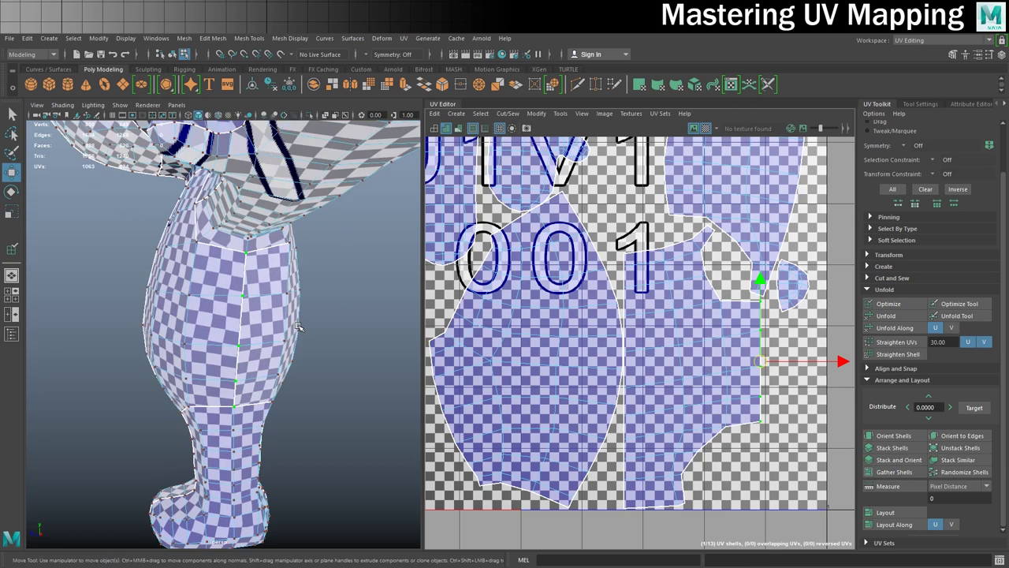
pyautogui.keyDown('alt'); pyautogui.moveTo(297, 328); pyautogui.dragTo(283, 327); pyautogui.keyUp('alt')
pyautogui.keyDown('alt'); pyautogui.moveTo(293, 332); pyautogui.dragTo(237, 336); pyautogui.keyUp('alt')
pyautogui.moveTo(838, 360); pyautogui.dragTo(845, 363)
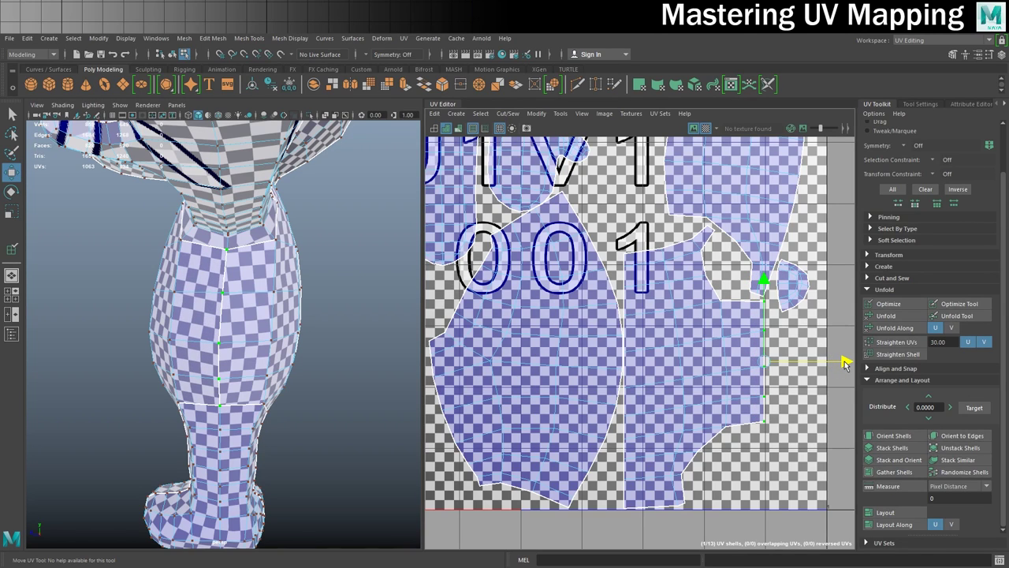
pyautogui.moveTo(710, 337); pyautogui.dragTo(636, 331, button='right')
pyautogui.click(654, 339)
# Step: Select the back torso shell and rotate it slightly until its centre-line edge stands roughly upright
pyautogui.scroll(-3, 592, 339)
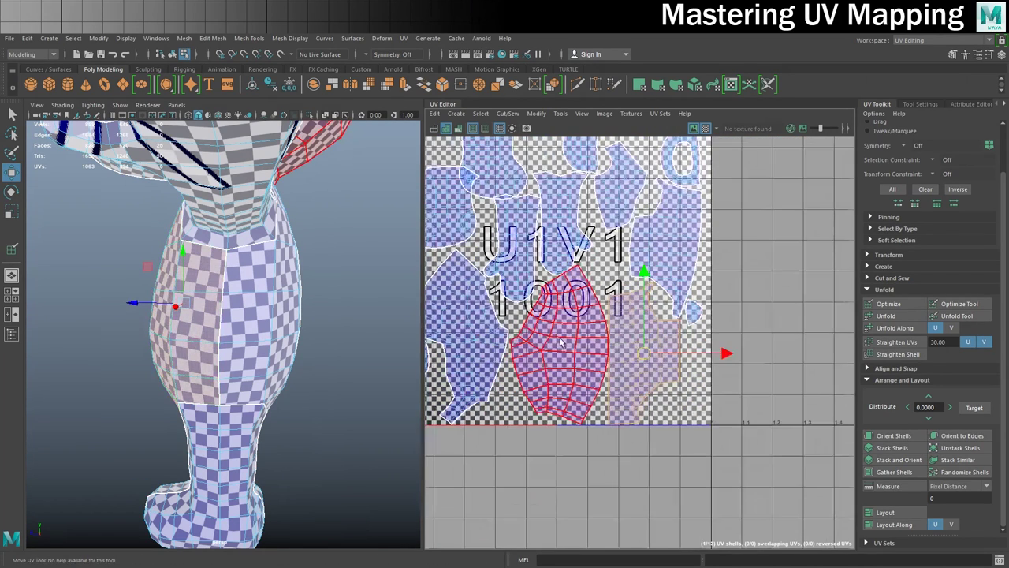
pyautogui.click(270, 281)
pyautogui.scroll(5, 685, 298)
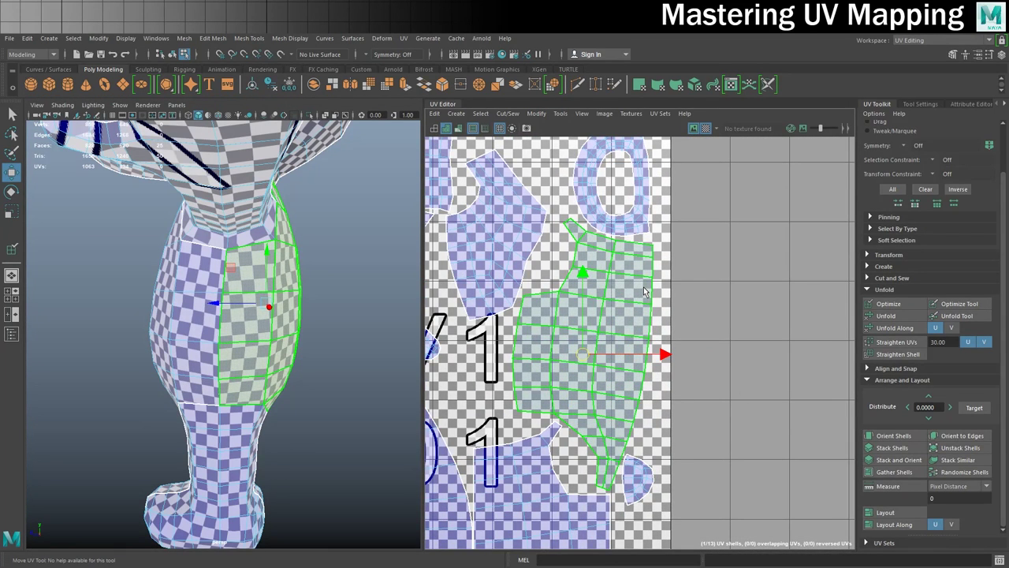
pyautogui.press('e')
pyautogui.moveTo(604, 284); pyautogui.dragTo(603, 289)
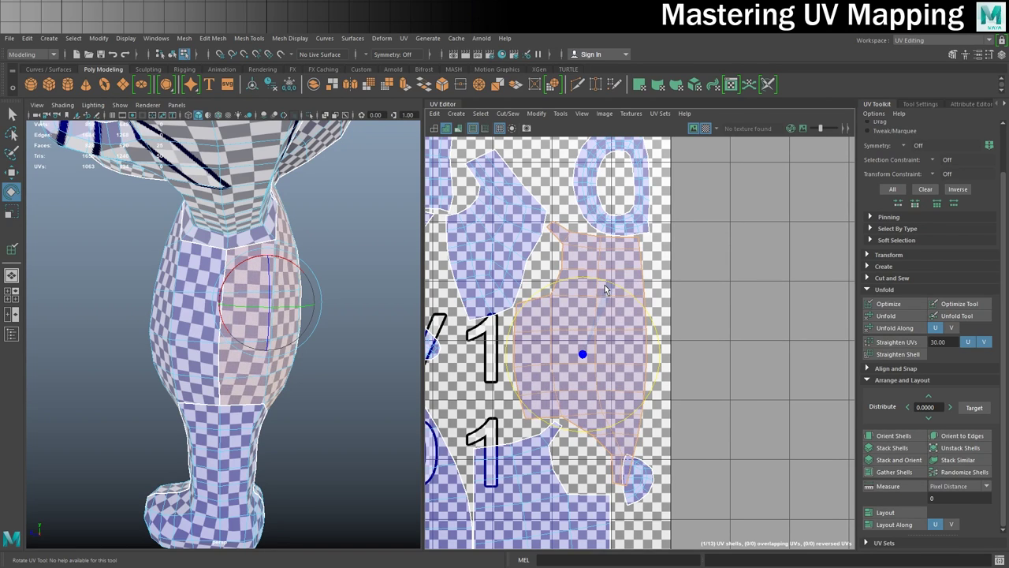
pyautogui.click(604, 283)
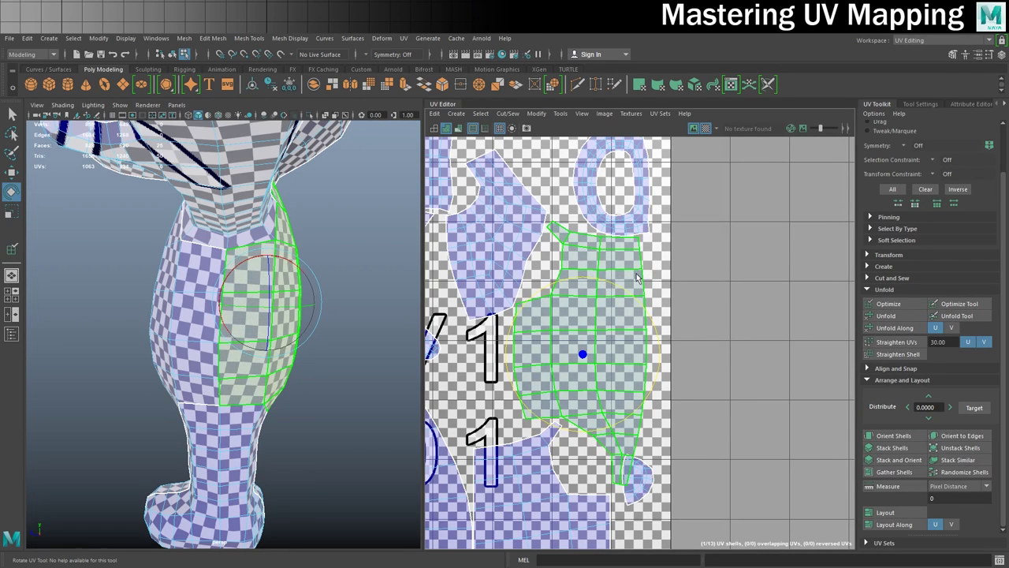
# Step: Select the border UVs along the back torso shell's centre line, from neck to crotch, and straighten the shell along them
pyautogui.rightClick(643, 278)
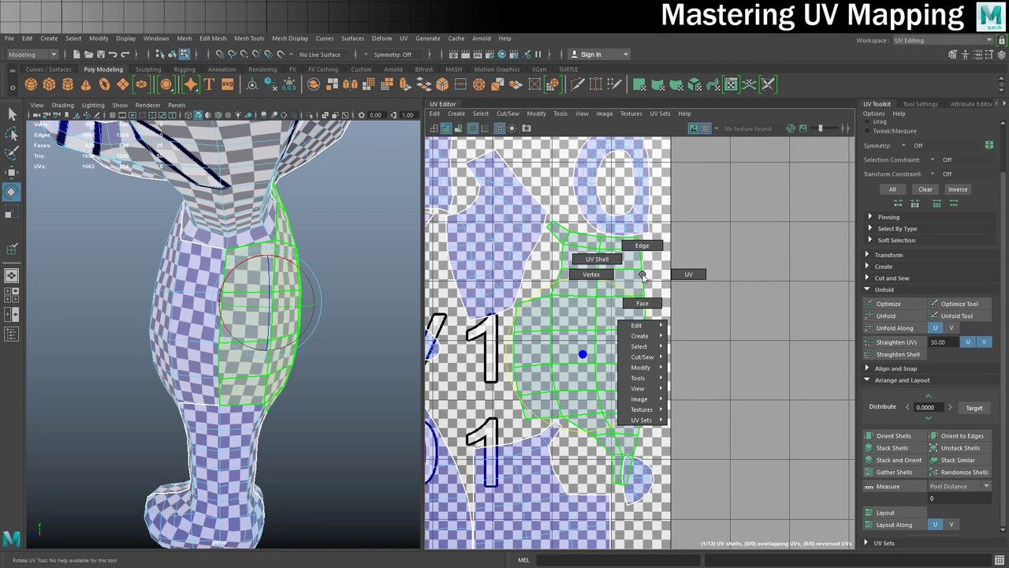
pyautogui.click(688, 273)
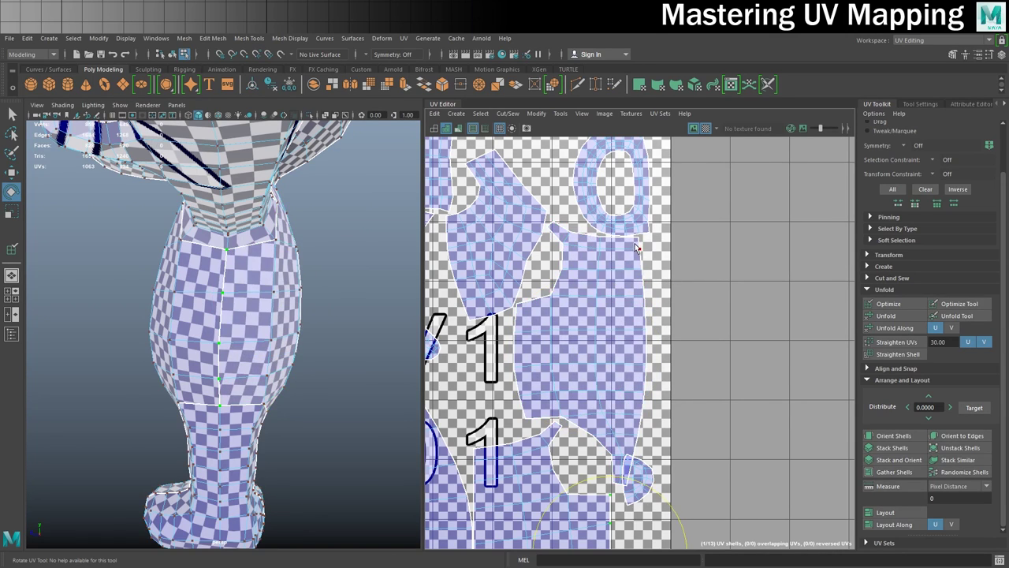
pyautogui.click(638, 237)
pyautogui.keyDown('shift'); pyautogui.doubleClick(626, 484); pyautogui.keyUp('shift')
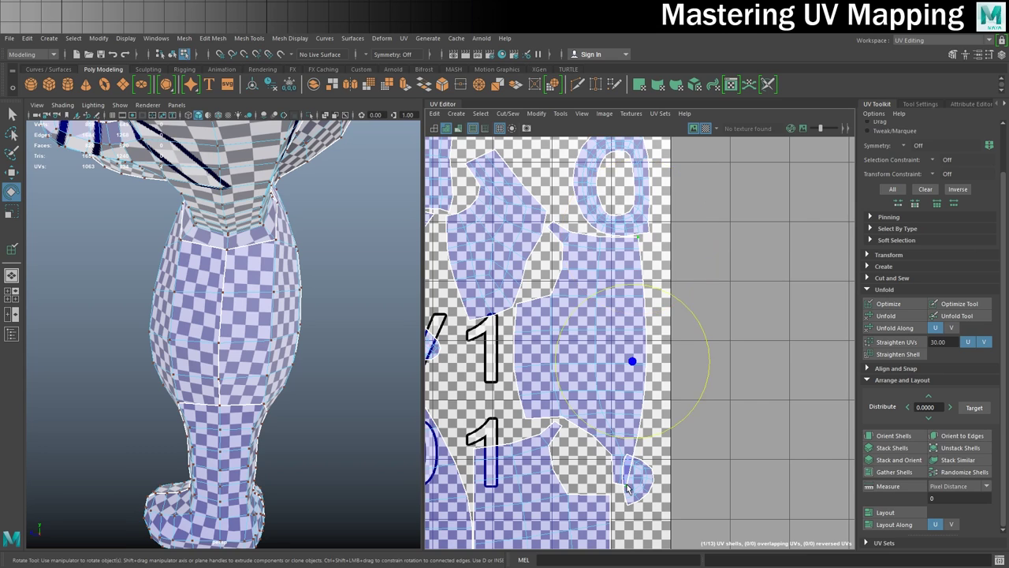
pyautogui.click(898, 354)
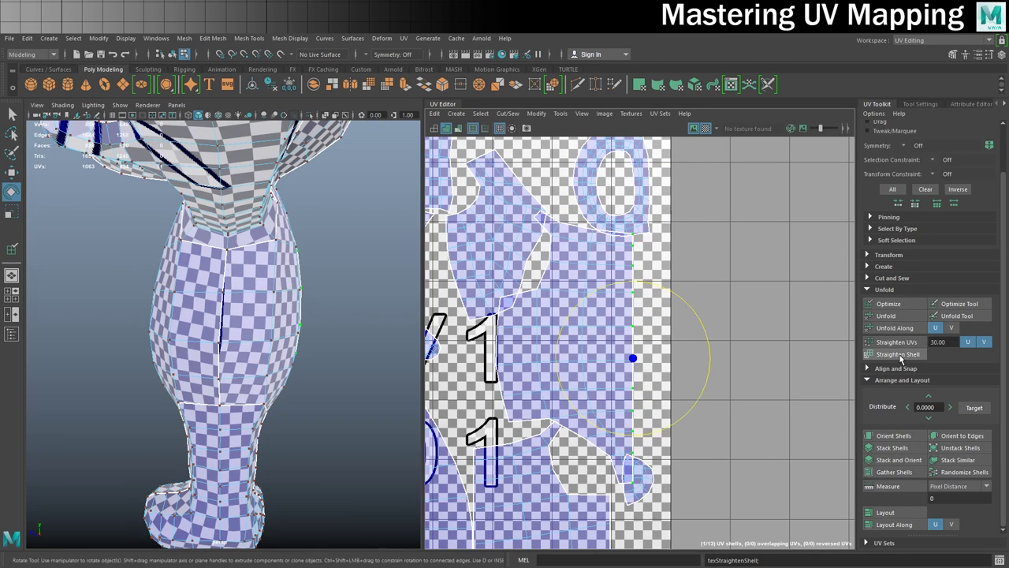
pyautogui.keyDown('alt'); pyautogui.moveTo(289, 320); pyautogui.dragTo(177, 328); pyautogui.keyUp('alt')
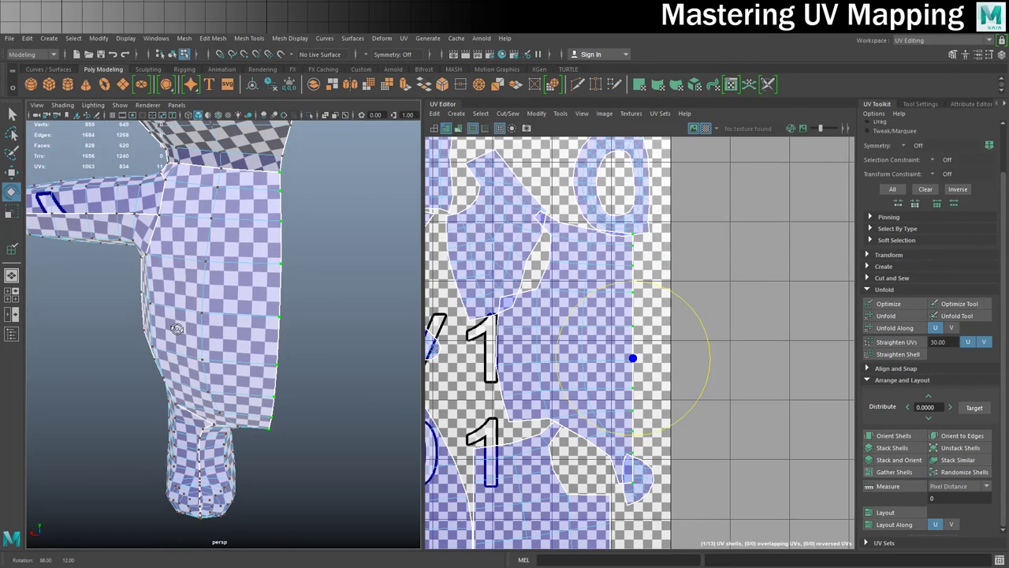
# Step: Select the whole back torso shell and move it horizontally into the empty U2V1 tile
pyautogui.press('w')
pyautogui.moveTo(712, 359); pyautogui.dragTo(846, 359)
pyautogui.hotkey('ctrl', 'z')
pyautogui.moveTo(591, 307); pyautogui.dragTo(547, 292, button='right')
pyautogui.click(599, 327)
pyautogui.moveTo(644, 349); pyautogui.dragTo(815, 347)
pyautogui.scroll(2, 669, 318)
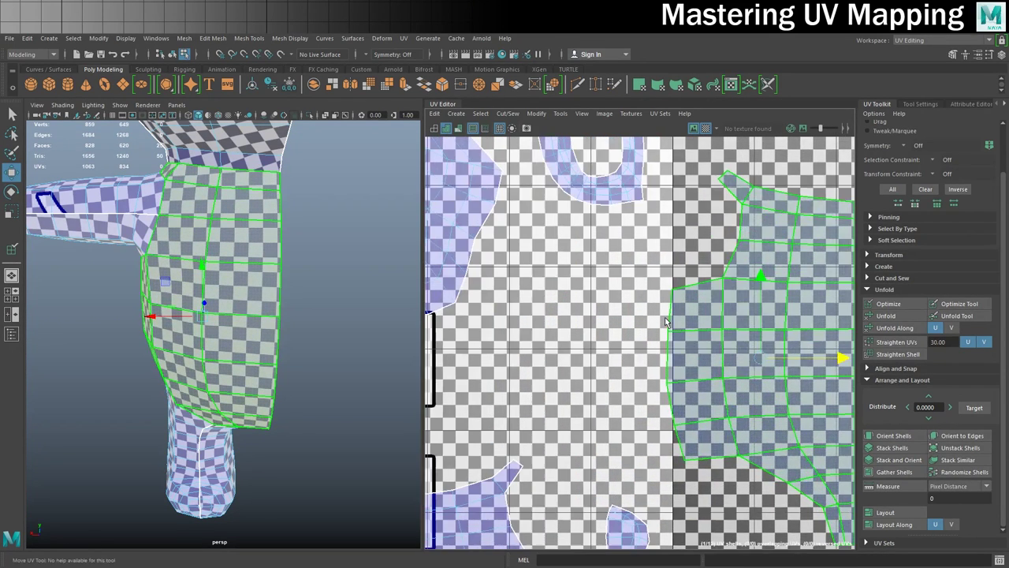
# Step: Select the UVs along the back torso shell's side seam below the arm and straighten them into a vertical line
pyautogui.moveTo(666, 321)
pyautogui.mouseDown(button='right')
pyautogui.moveTo(652, 324)
pyautogui.moveTo(674, 297)
pyautogui.moveTo(702, 297)
pyautogui.mouseUp(button='right')
pyautogui.press('F8')
pyautogui.click(672, 290)
pyautogui.keyDown('shift'); pyautogui.doubleClick(686, 457); pyautogui.keyUp('shift')
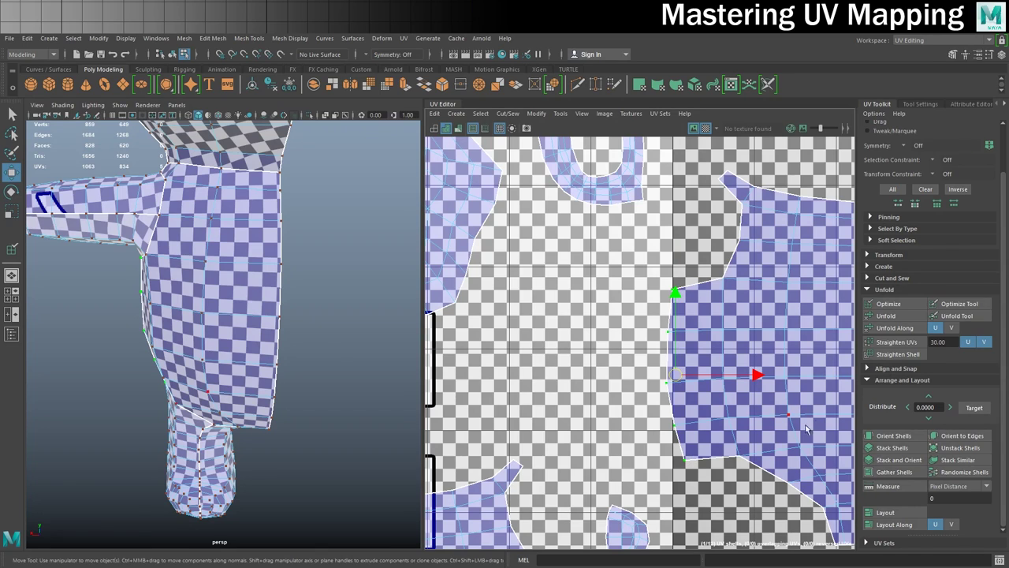
pyautogui.click(897, 341)
# Step: Shift the straightened side-seam UVs slightly outward to even out the checkers, then select the whole back torso shell
pyautogui.keyDown('alt'); pyautogui.moveTo(186, 323); pyautogui.dragTo(357, 327); pyautogui.keyUp('alt')
pyautogui.click(756, 376)
pyautogui.moveTo(756, 376); pyautogui.dragTo(752, 378)
pyautogui.scroll(-3, 722, 329)
pyautogui.moveTo(755, 287); pyautogui.dragTo(707, 271, button='right')
pyautogui.click(725, 307)
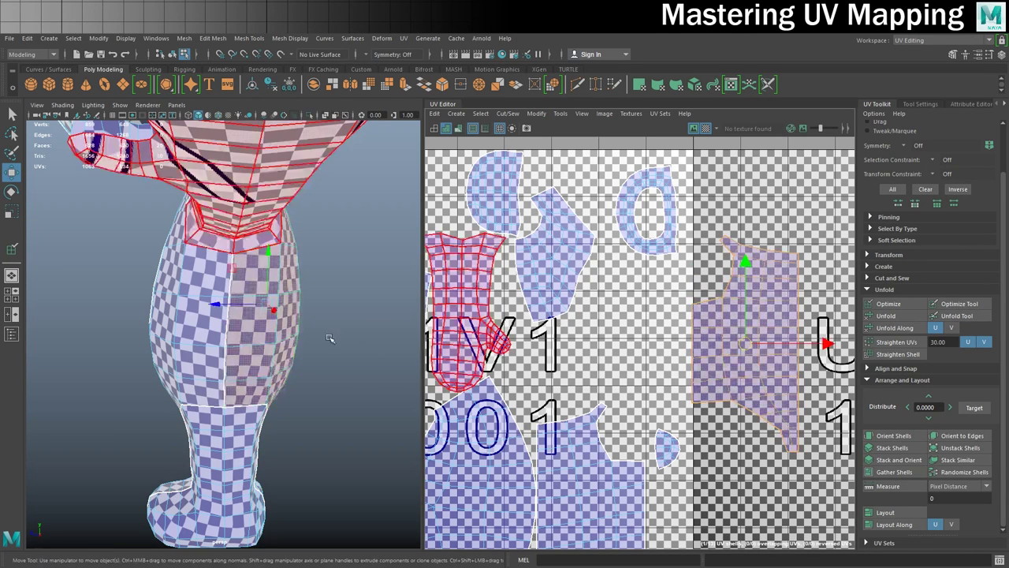
# Step: Rotate the ring-shaped ear rim shell about 90 degrees clockwise so its flat side faces down
pyautogui.keyDown('alt'); pyautogui.moveTo(336, 338); pyautogui.dragTo(283, 333, button='right'); pyautogui.keyUp('alt')
pyautogui.keyDown('alt'); pyautogui.moveTo(258, 375); pyautogui.dragTo(371, 350); pyautogui.keyUp('alt')
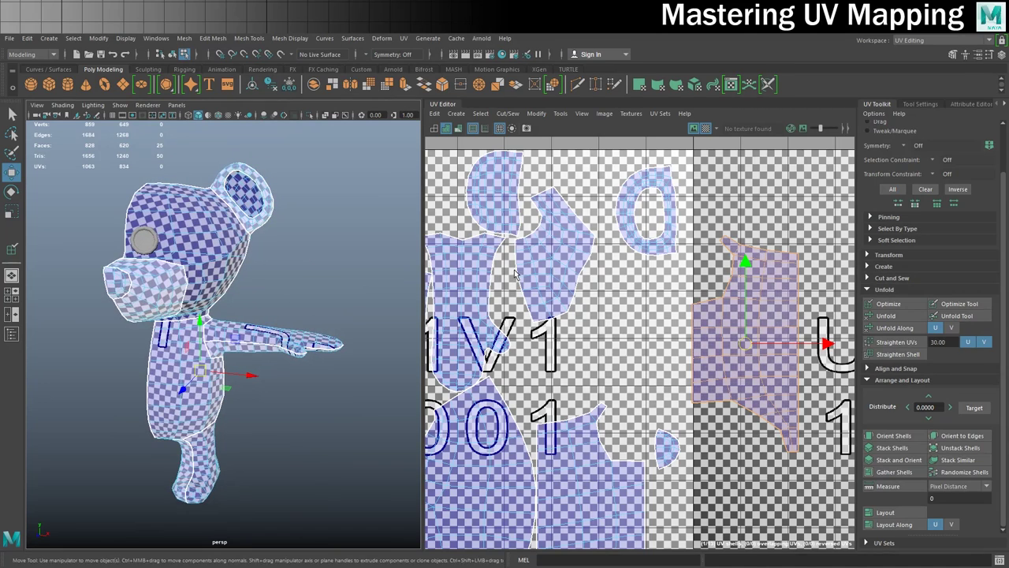
pyautogui.scroll(-2, 497, 229)
pyautogui.click(530, 206)
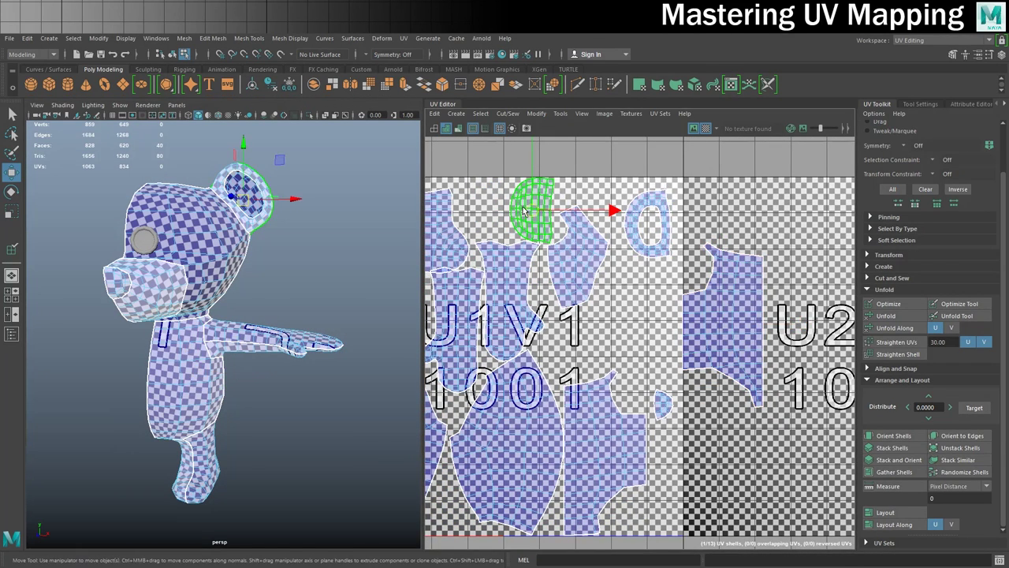
pyautogui.scroll(5, 265, 225)
pyautogui.scroll(-5, 264, 225)
pyautogui.keyDown('alt'); pyautogui.moveTo(264, 227); pyautogui.dragTo(265, 241); pyautogui.keyUp('alt')
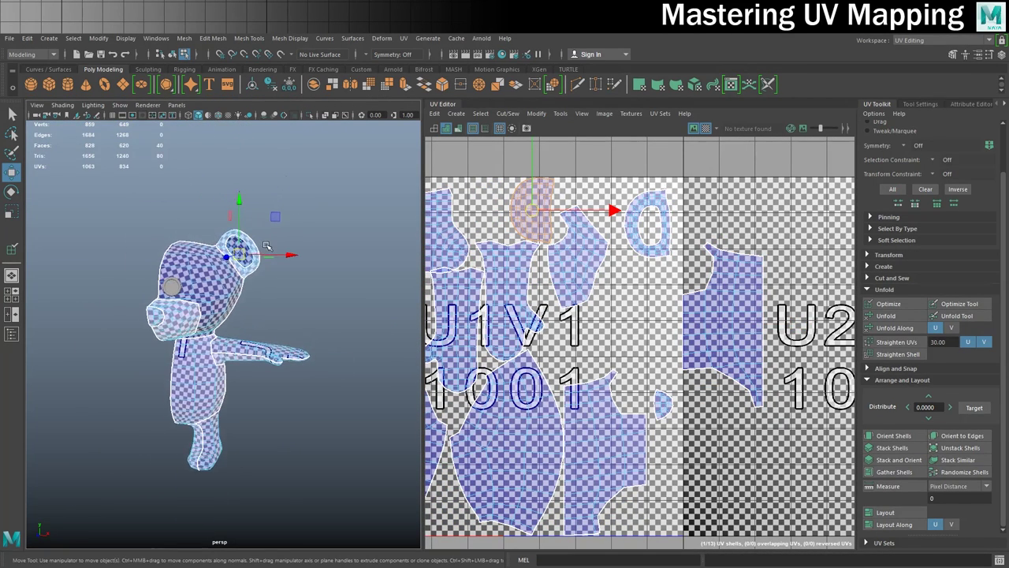
pyautogui.scroll(5, 265, 241)
pyautogui.keyDown('alt'); pyautogui.moveTo(264, 240); pyautogui.dragTo(267, 376, button='middle'); pyautogui.keyUp('alt')
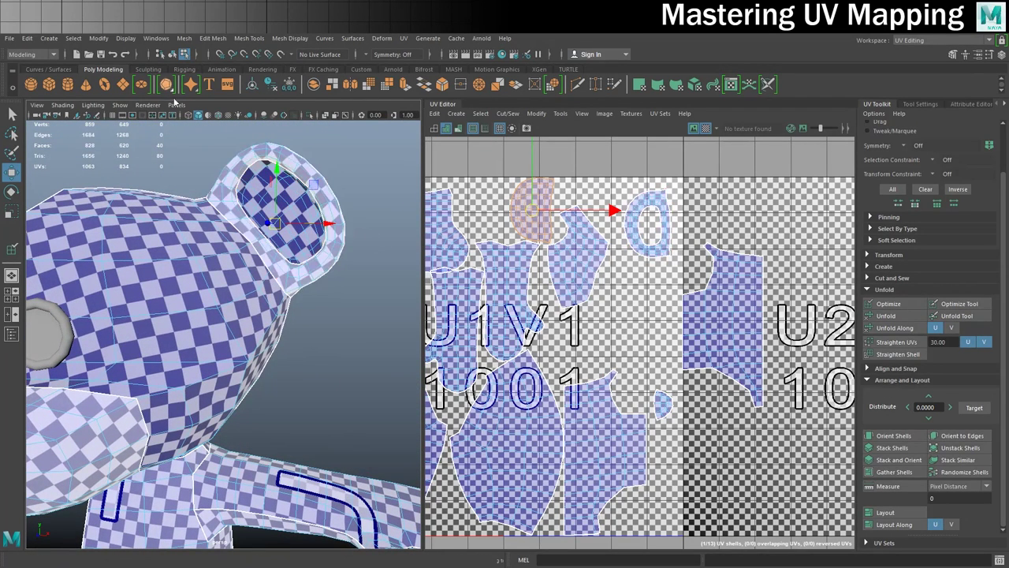
pyautogui.click(634, 210)
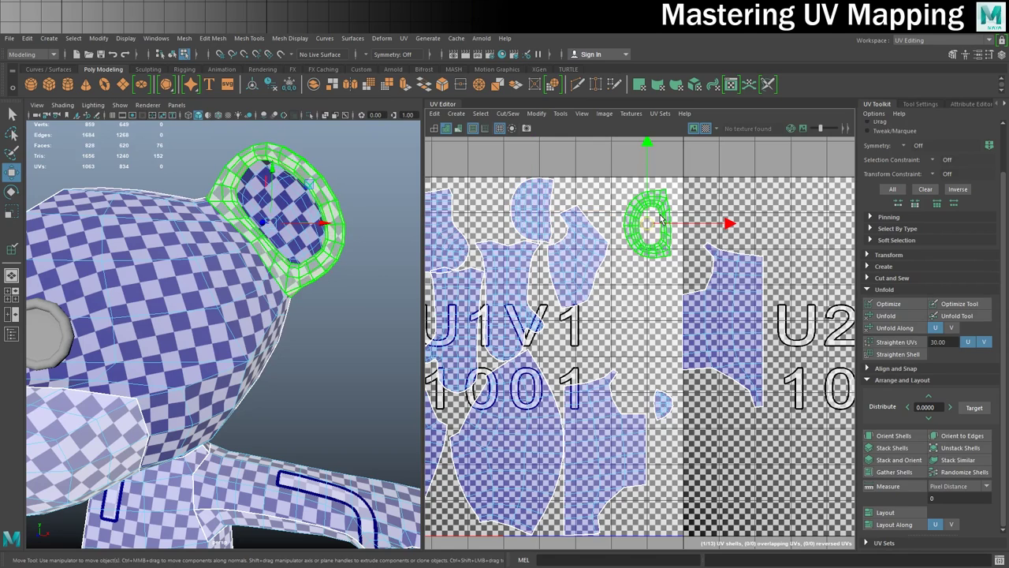
pyautogui.press('e')
pyautogui.moveTo(675, 154); pyautogui.dragTo(710, 255)
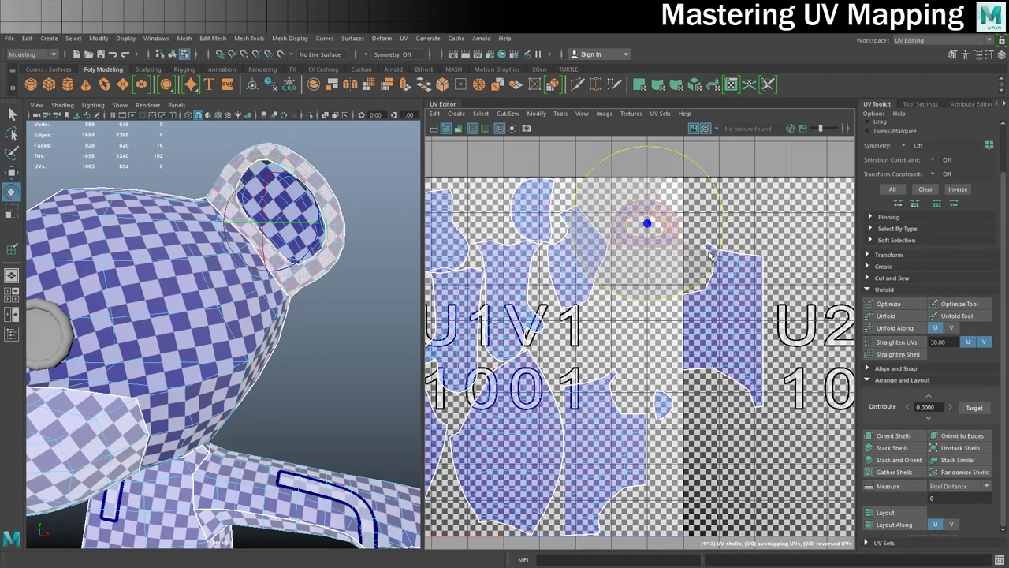
# Step: Rotate the half-round ear shell so its flat side faces down, and turn the oval inner-ear shell to lie horizontally
pyautogui.click(530, 204)
pyautogui.moveTo(574, 155); pyautogui.dragTo(606, 236)
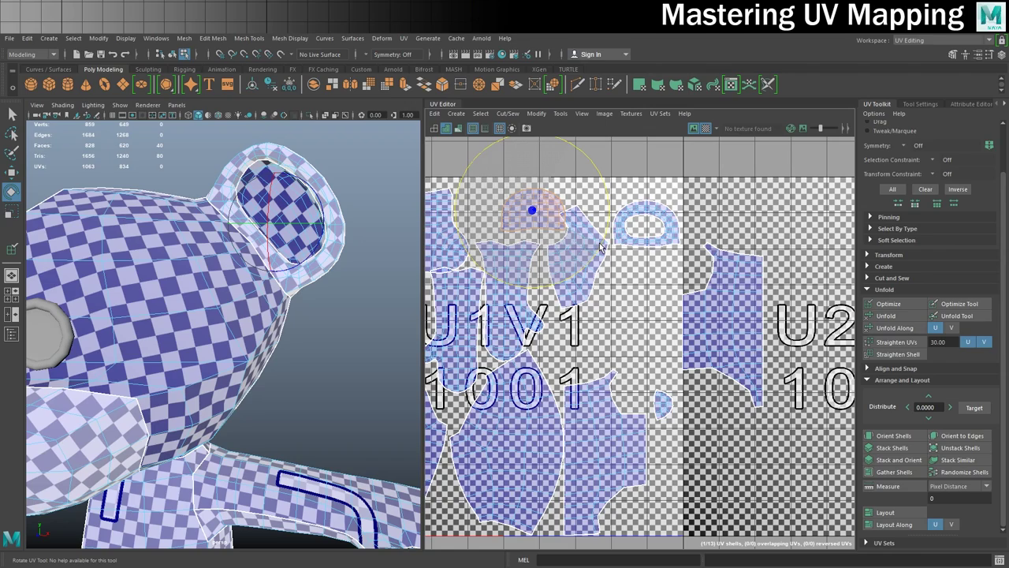
pyautogui.scroll(-2, 555, 257)
pyautogui.keyDown('alt'); pyautogui.moveTo(493, 268); pyautogui.dragTo(530, 186, button='middle'); pyautogui.keyUp('alt')
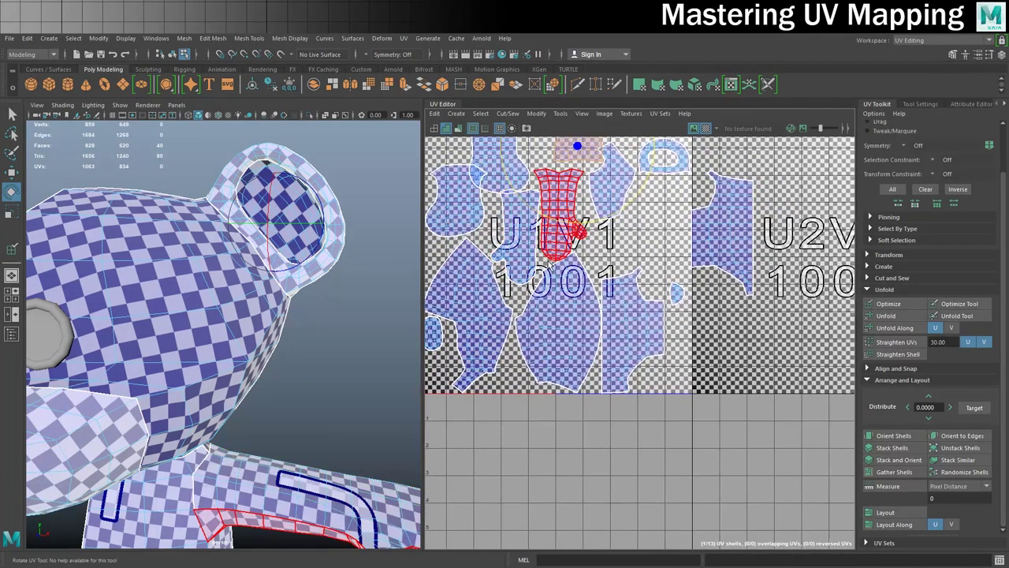
pyautogui.scroll(3, 547, 245)
pyautogui.scroll(1, 544, 271)
pyautogui.keyDown('alt'); pyautogui.moveTo(543, 271); pyautogui.dragTo(755, 219, button='middle'); pyautogui.keyUp('alt')
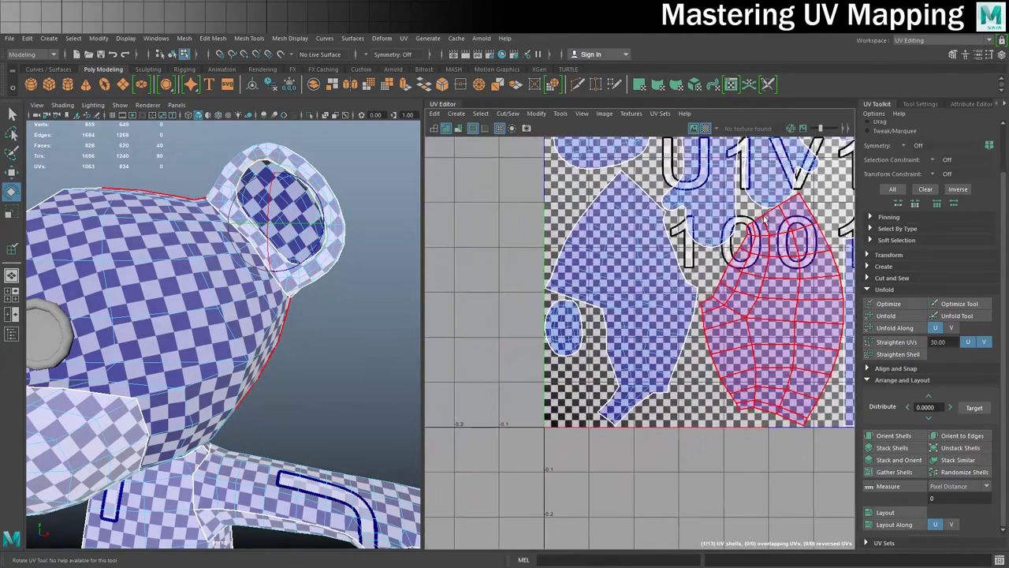
pyautogui.click(570, 341)
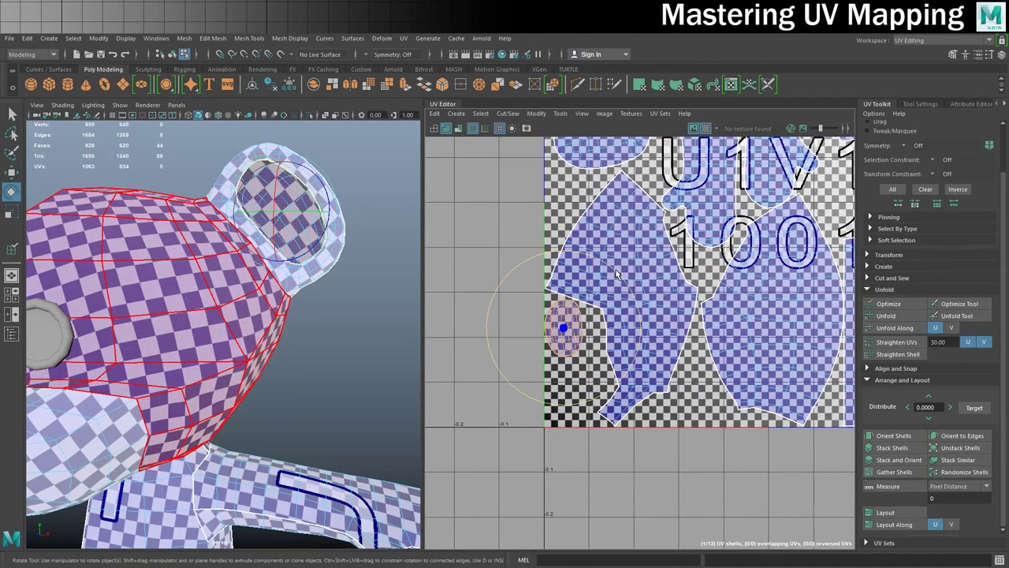
pyautogui.moveTo(617, 271); pyautogui.dragTo(615, 384)
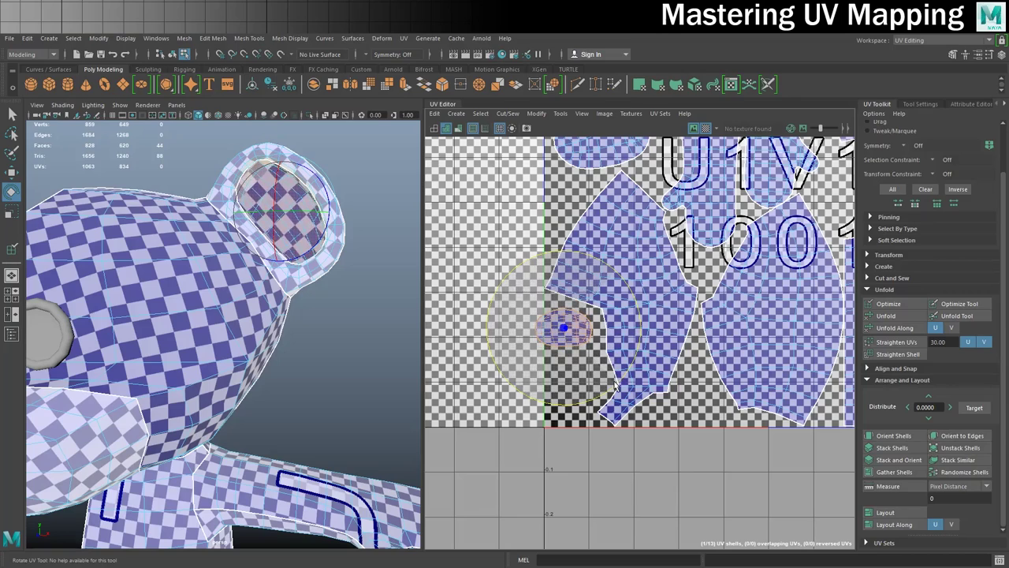
pyautogui.click(615, 384)
# Step: Select the face shell around the eye and rotate it counterclockwise so its checkers line up with the face's centre line
pyautogui.scroll(-2, 658, 323)
pyautogui.click(690, 209)
pyautogui.keyDown('alt'); pyautogui.moveTo(682, 260); pyautogui.dragTo(587, 327, button='middle'); pyautogui.keyUp('alt')
pyautogui.click(182, 201)
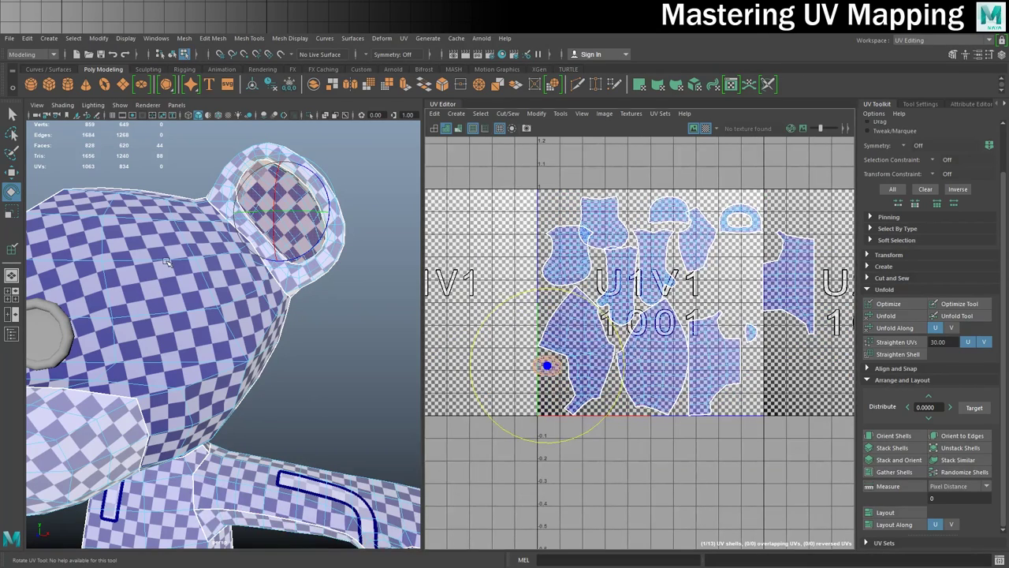
pyautogui.click(166, 266)
pyautogui.scroll(2, 473, 331)
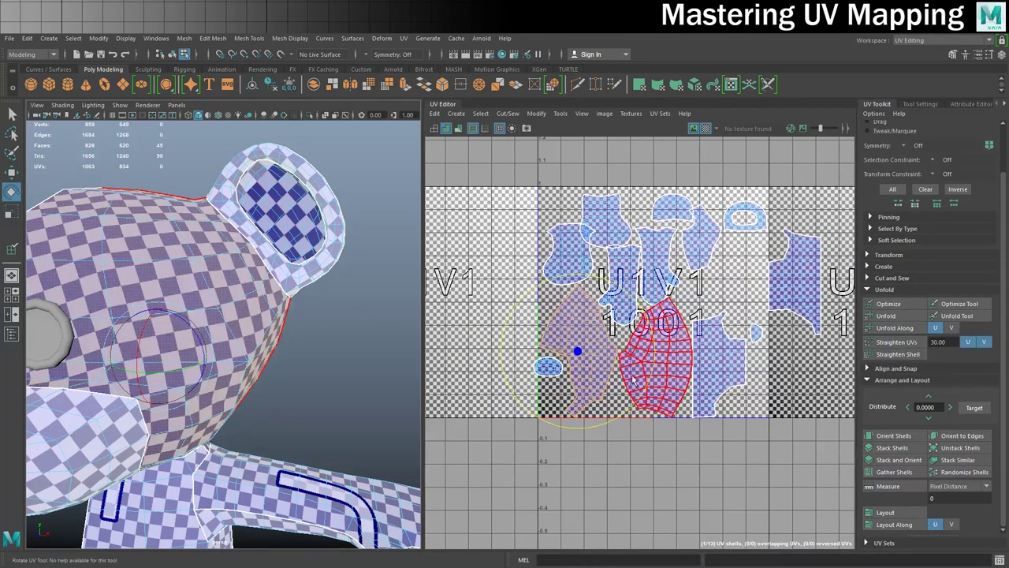
pyautogui.keyDown('alt'); pyautogui.moveTo(206, 308); pyautogui.dragTo(239, 313); pyautogui.keyUp('alt')
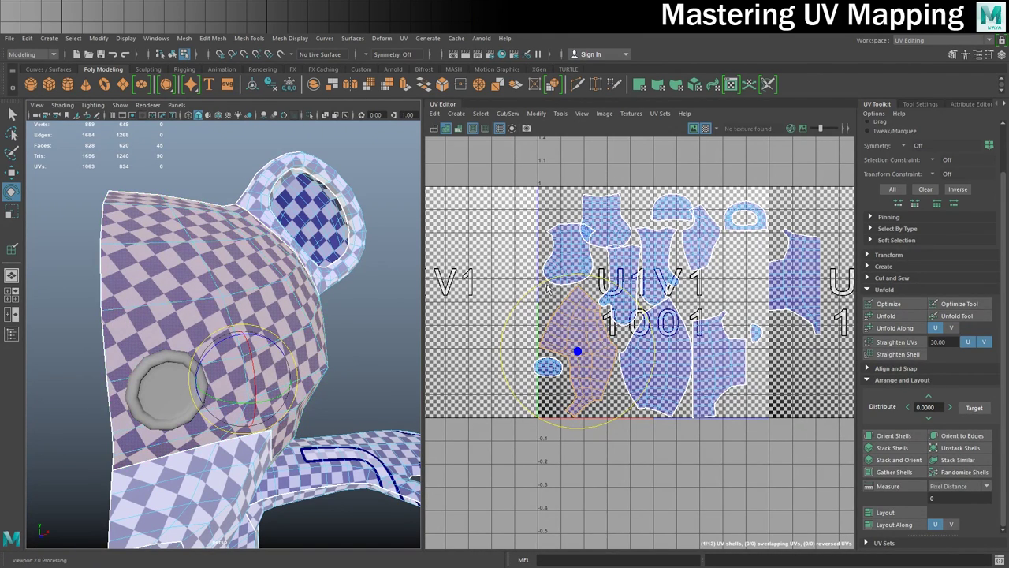
pyautogui.moveTo(602, 280); pyautogui.dragTo(573, 289)
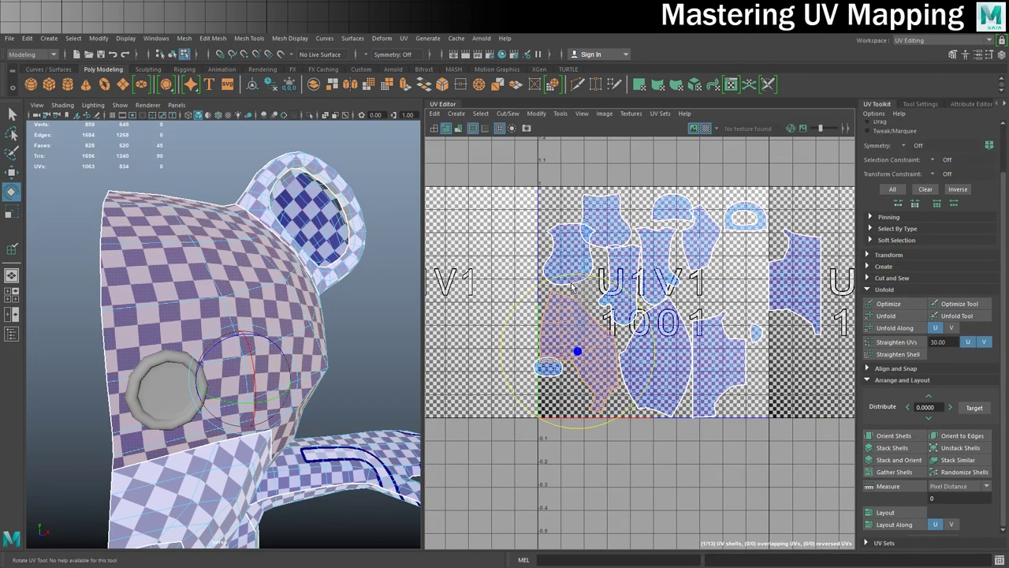
# Step: Select the back-of-head shell and rotate it slightly so its checkers line up with the head's centre edge
pyautogui.scroll(4, 572, 287)
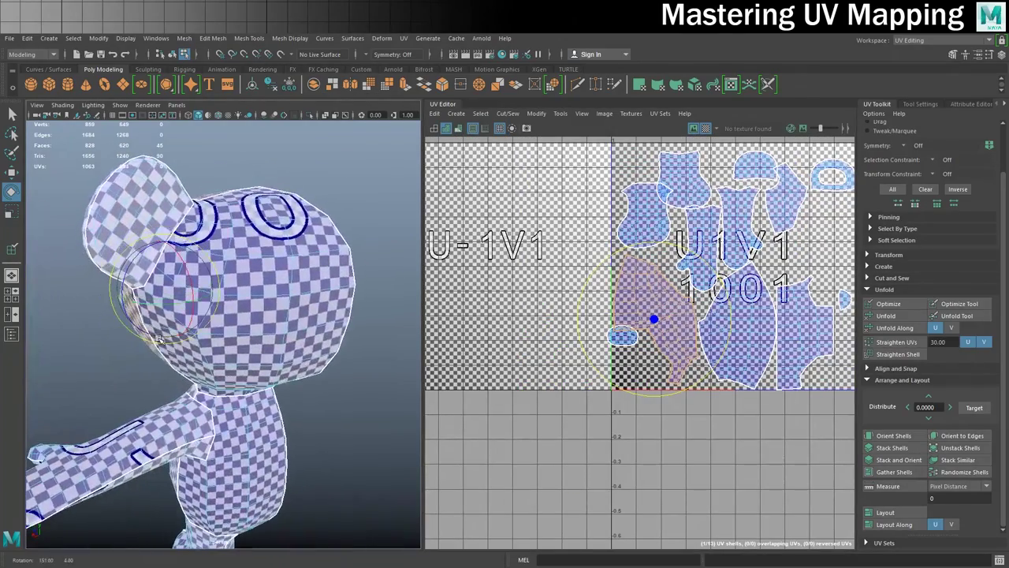
pyautogui.keyDown('alt'); pyautogui.moveTo(751, 295); pyautogui.dragTo(673, 290, button='middle'); pyautogui.keyUp('alt')
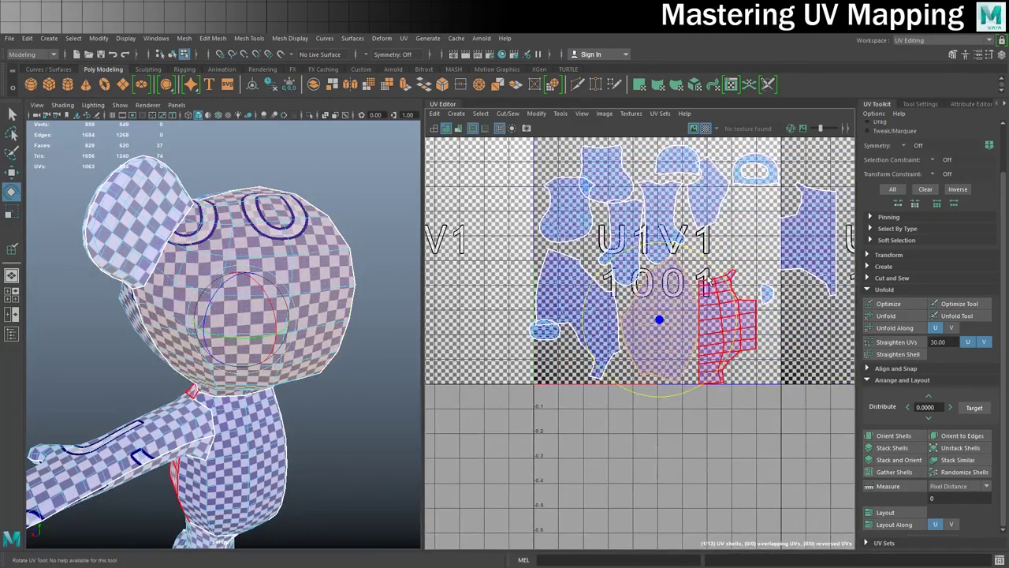
pyautogui.moveTo(708, 260); pyautogui.dragTo(703, 255)
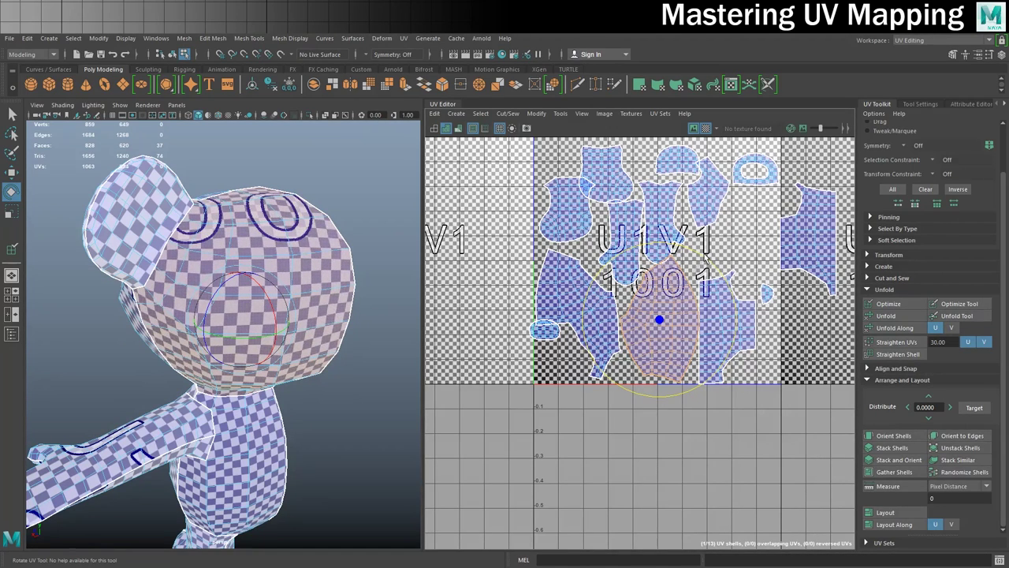
pyautogui.keyDown('alt'); pyautogui.moveTo(211, 380); pyautogui.dragTo(227, 367); pyautogui.keyUp('alt')
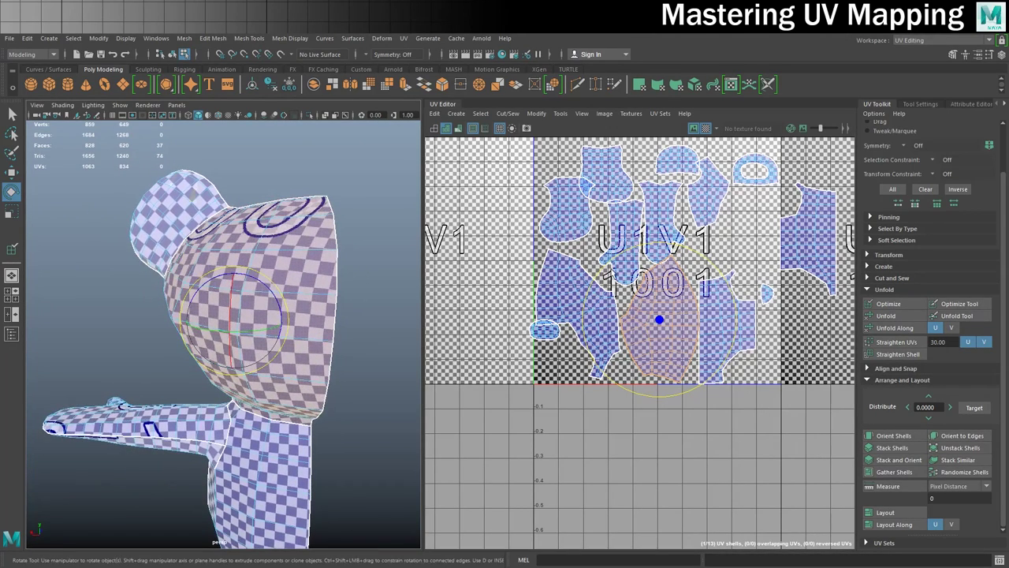
pyautogui.moveTo(694, 254); pyautogui.dragTo(702, 260)
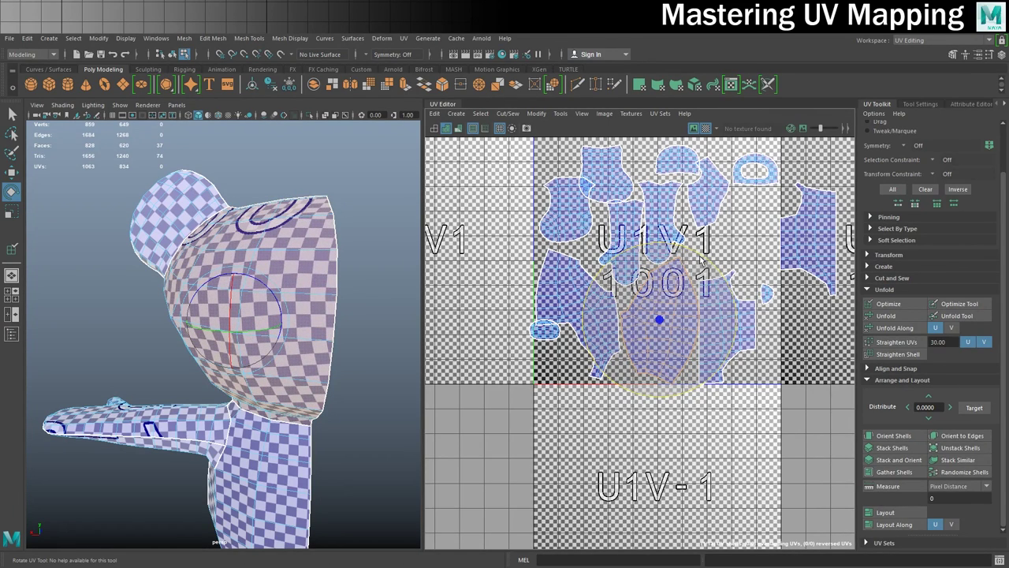
pyautogui.keyDown('alt'); pyautogui.moveTo(316, 347); pyautogui.dragTo(371, 347); pyautogui.keyUp('alt')
# Step: Select the muzzle shell and rotate it clockwise so its checkers line up with the muzzle's centre edge
pyautogui.click(706, 185)
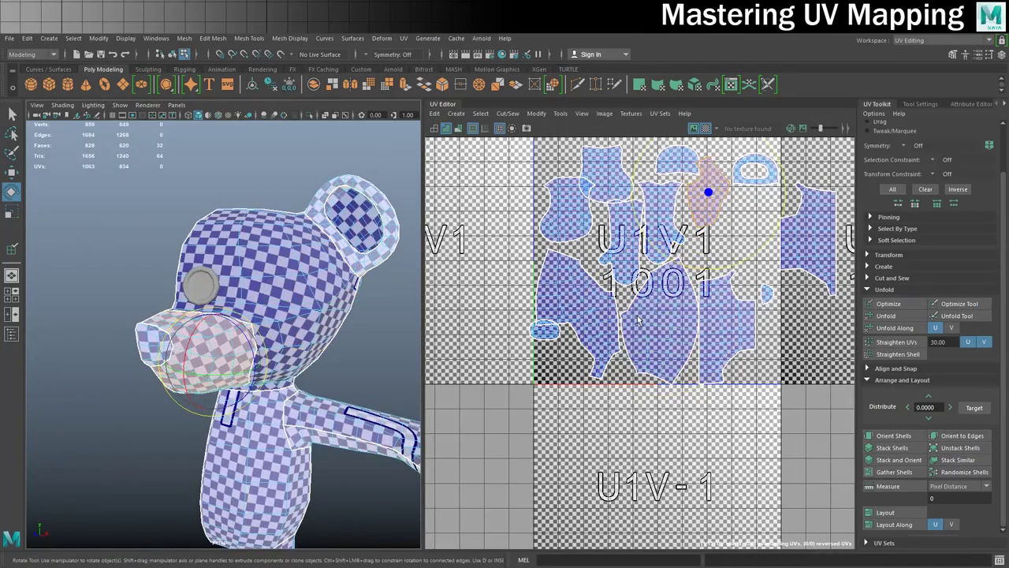
pyautogui.scroll(3, 714, 253)
pyautogui.scroll(-3, 714, 248)
pyautogui.keyDown('alt'); pyautogui.moveTo(711, 243); pyautogui.dragTo(668, 340, button='middle'); pyautogui.keyUp('alt')
pyautogui.scroll(4, 669, 325)
pyautogui.keyDown('alt'); pyautogui.moveTo(200, 345); pyautogui.dragTo(383, 302); pyautogui.keyUp('alt')
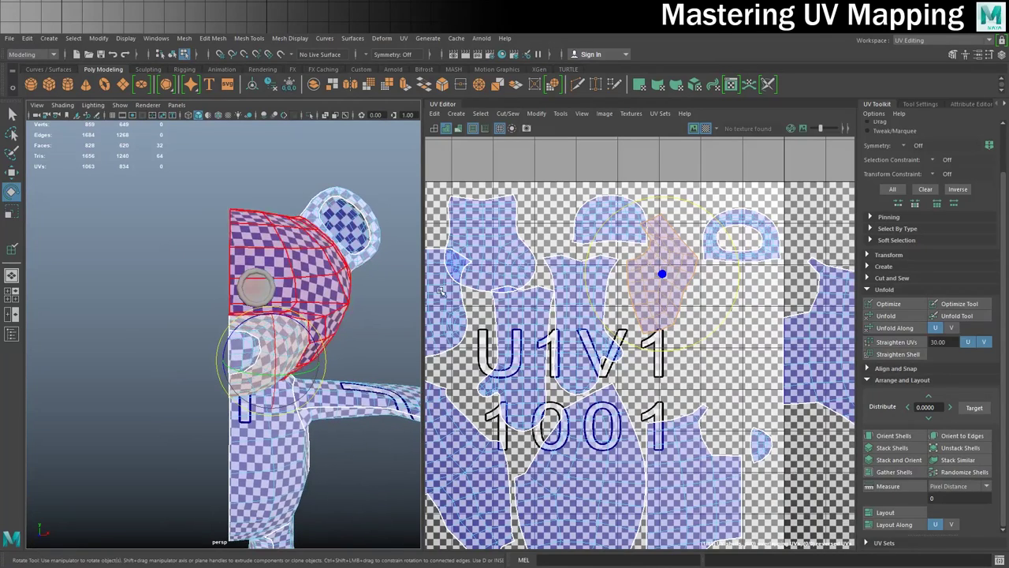
pyautogui.moveTo(712, 219); pyautogui.dragTo(722, 251)
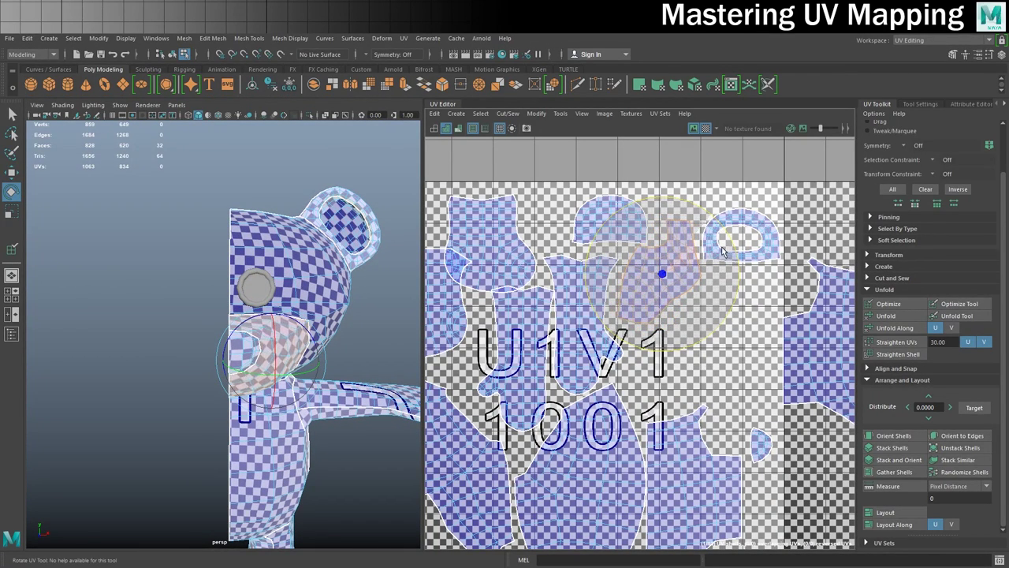
pyautogui.keyDown('alt'); pyautogui.moveTo(293, 283); pyautogui.dragTo(288, 314); pyautogui.keyUp('alt')
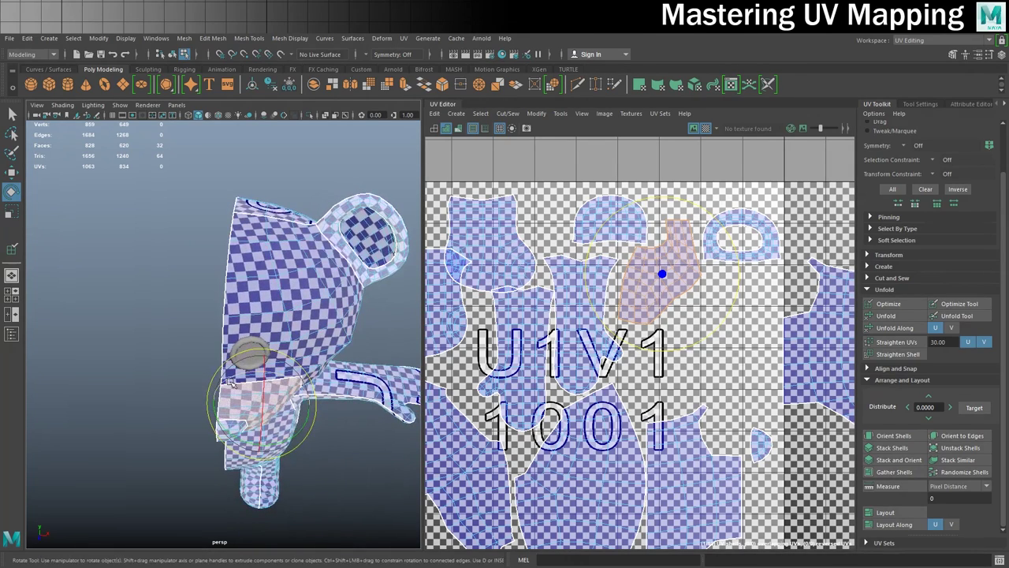
# Step: Select all body shells and lay them out with the Legacy method, World prescale, uniform scaling and no shell rotation
pyautogui.scroll(-3, 679, 331)
pyautogui.keyDown('alt'); pyautogui.moveTo(669, 419); pyautogui.dragTo(671, 389, button='middle'); pyautogui.keyUp('alt')
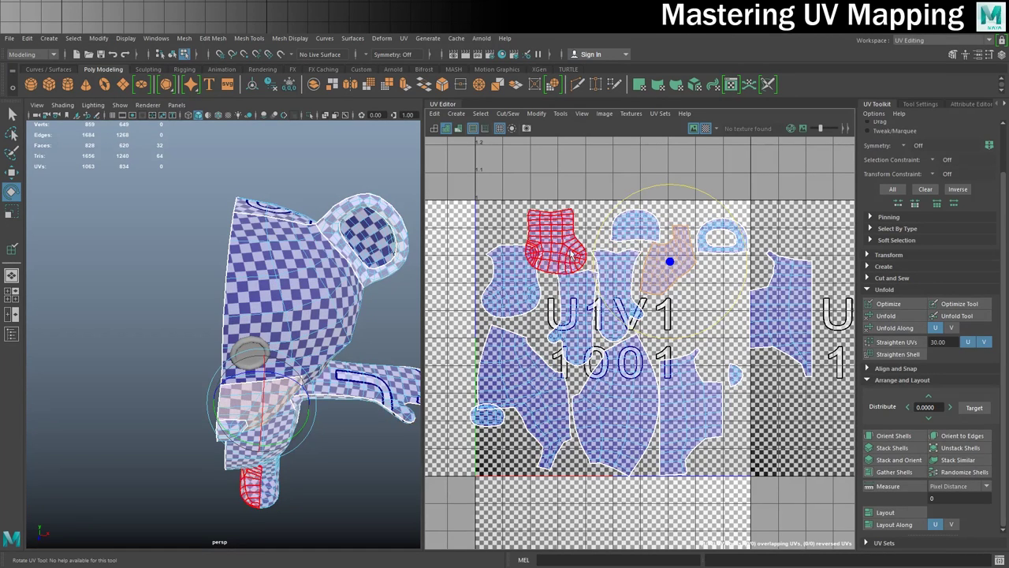
pyautogui.rightClick(624, 289)
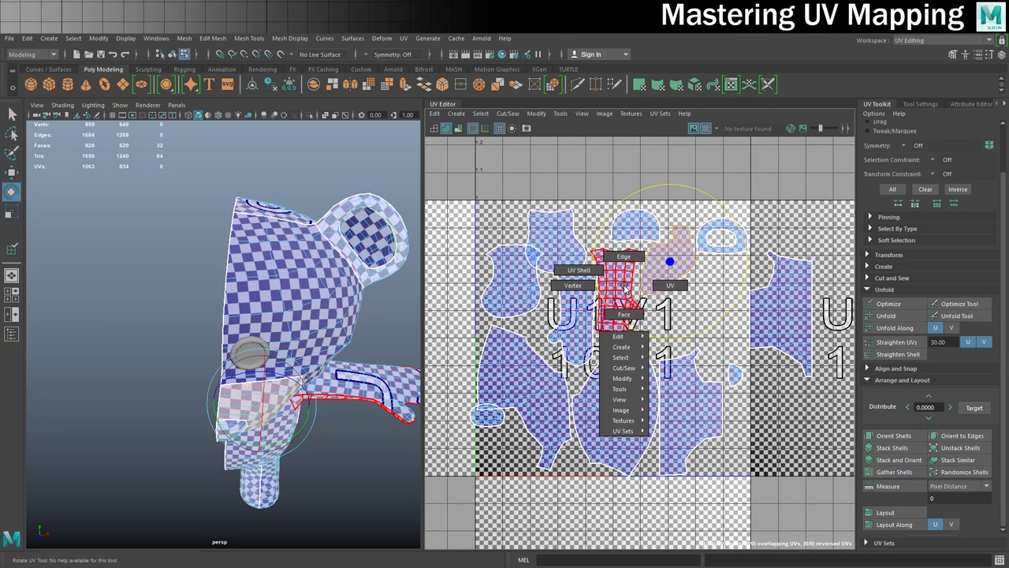
pyautogui.click(579, 270)
pyautogui.moveTo(803, 173); pyautogui.dragTo(457, 505)
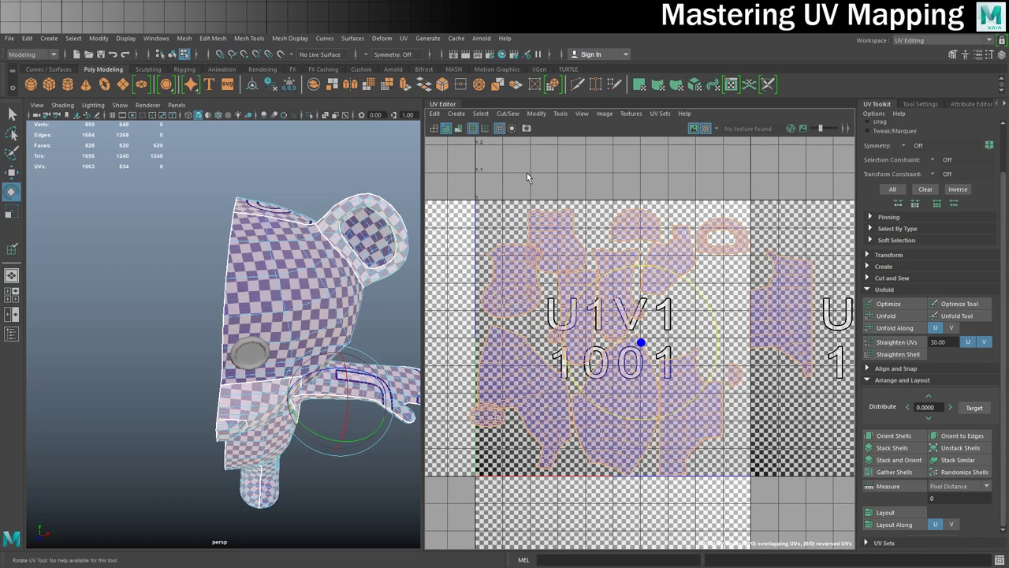
pyautogui.click(547, 114)
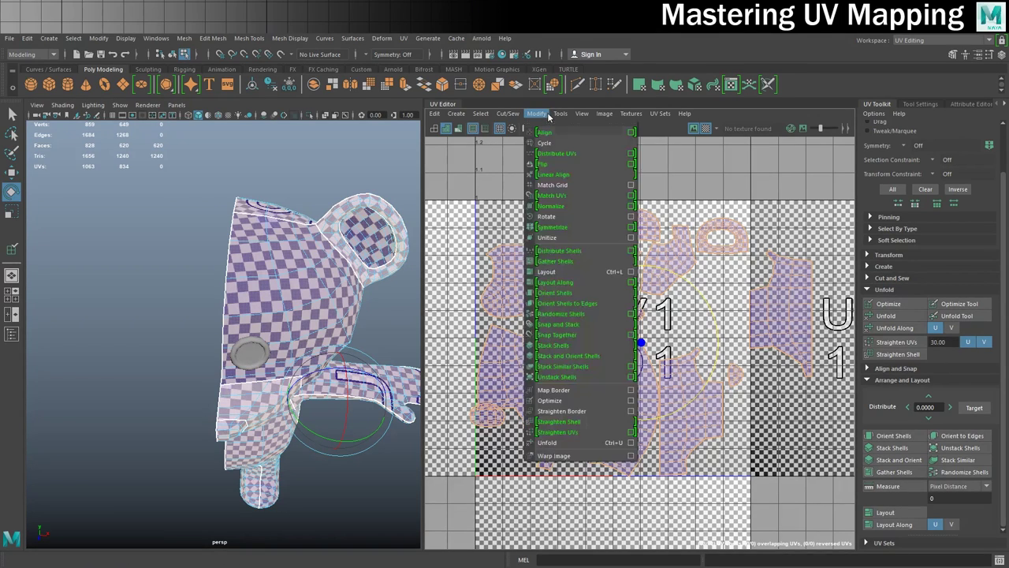
pyautogui.click(630, 272)
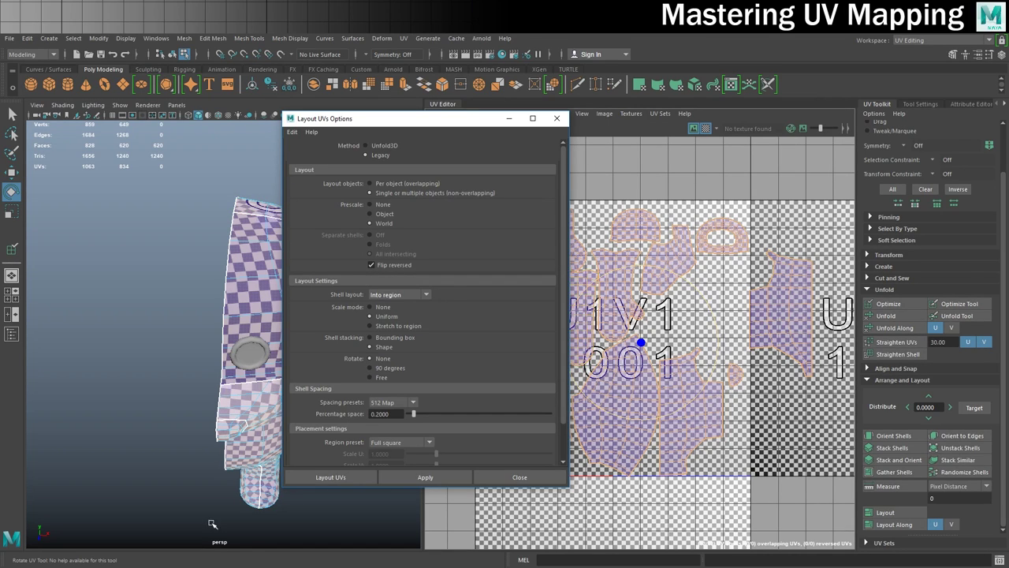
pyautogui.click(331, 477)
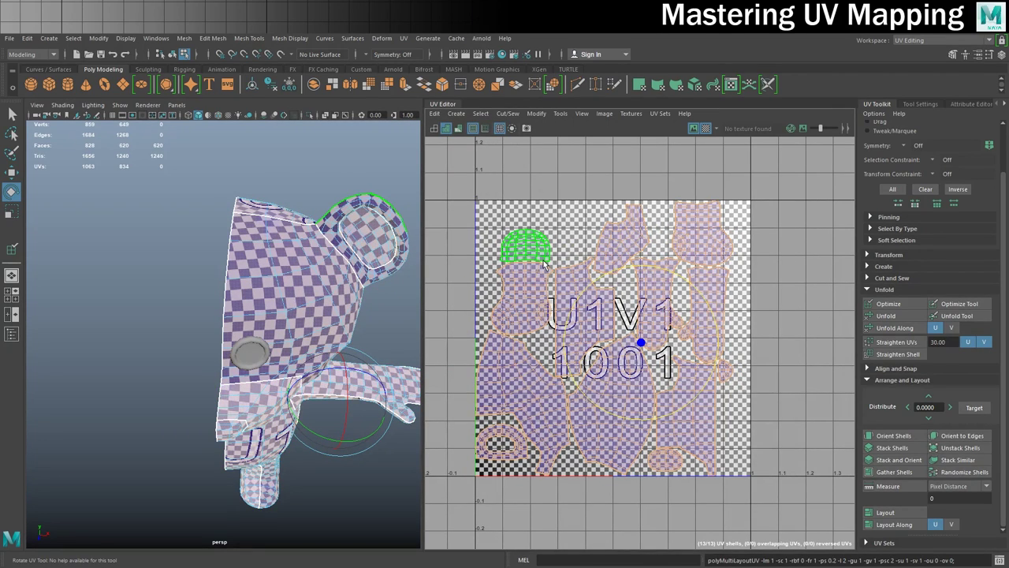
# Step: Deselect the body shells, switch to object mode and select the bear's separate eye object
pyautogui.moveTo(541, 246); pyautogui.dragTo(544, 272, button='right')
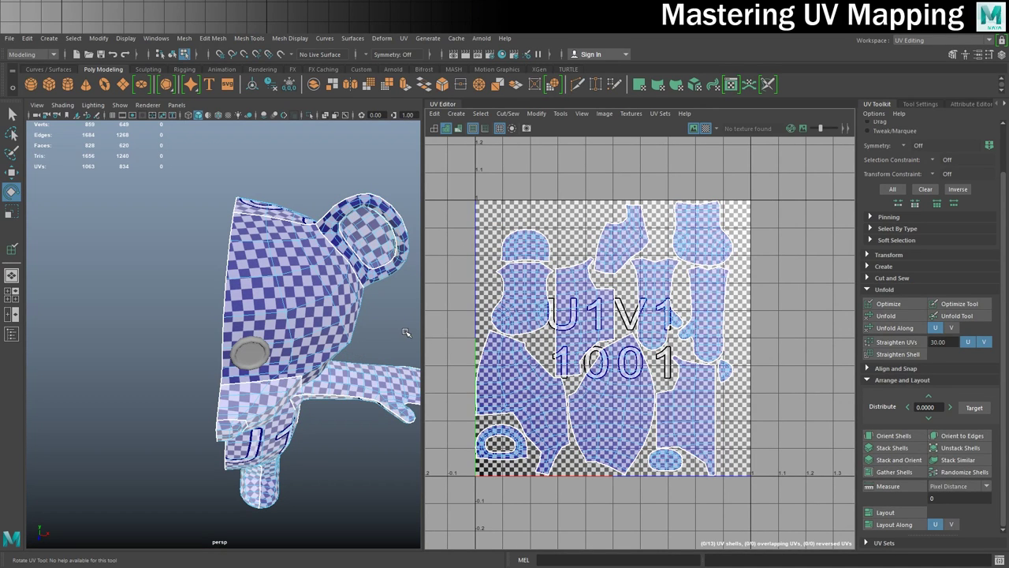
pyautogui.keyDown('alt'); pyautogui.moveTo(333, 383); pyautogui.dragTo(190, 361); pyautogui.keyUp('alt')
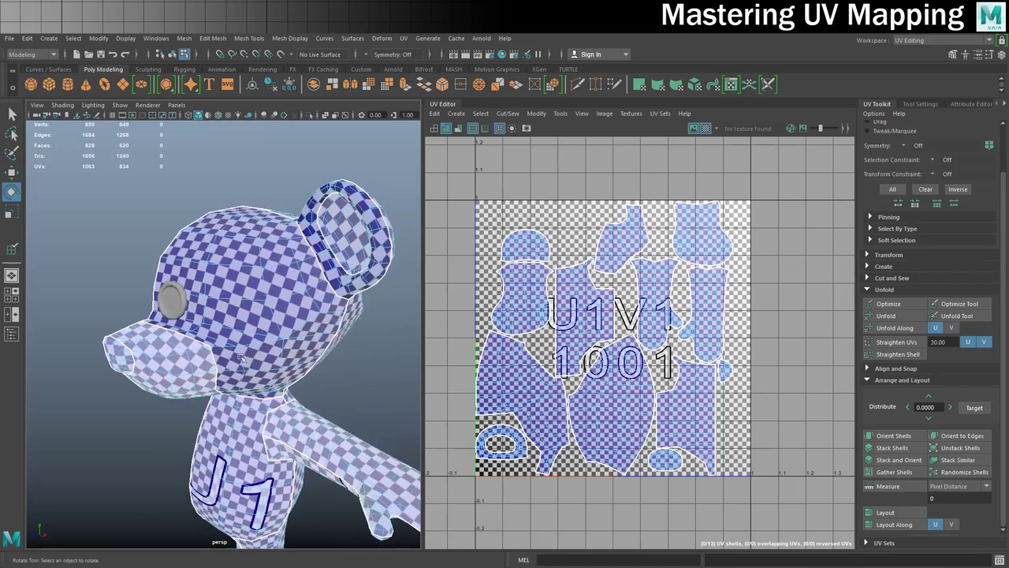
pyautogui.scroll(3, 167, 321)
pyautogui.scroll(3, 167, 320)
pyautogui.keyDown('alt'); pyautogui.moveTo(173, 318); pyautogui.dragTo(299, 339, button='middle'); pyautogui.keyUp('alt')
pyautogui.click(240, 265)
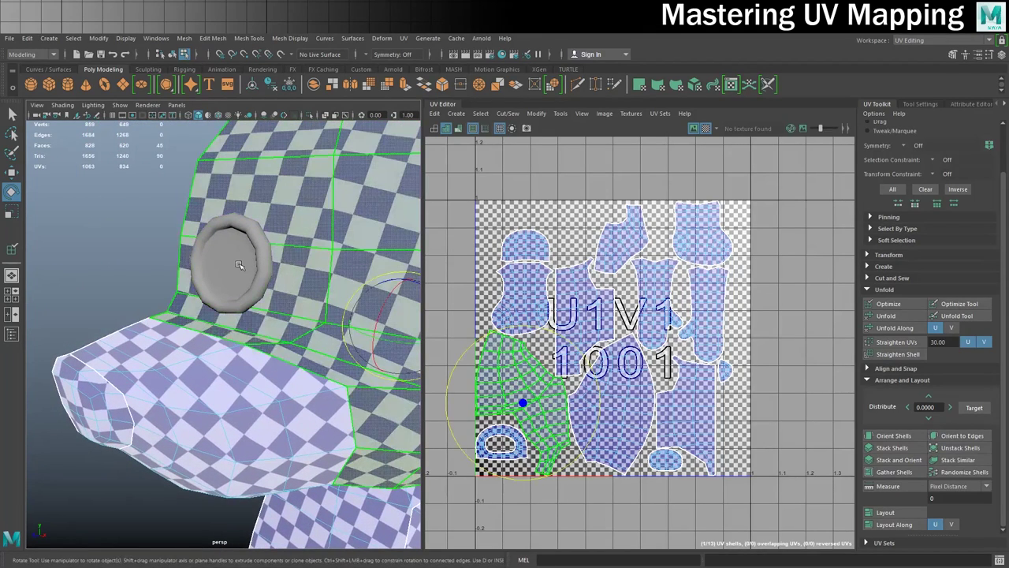
pyautogui.moveTo(239, 264); pyautogui.dragTo(240, 266, button='right')
pyautogui.click(268, 251)
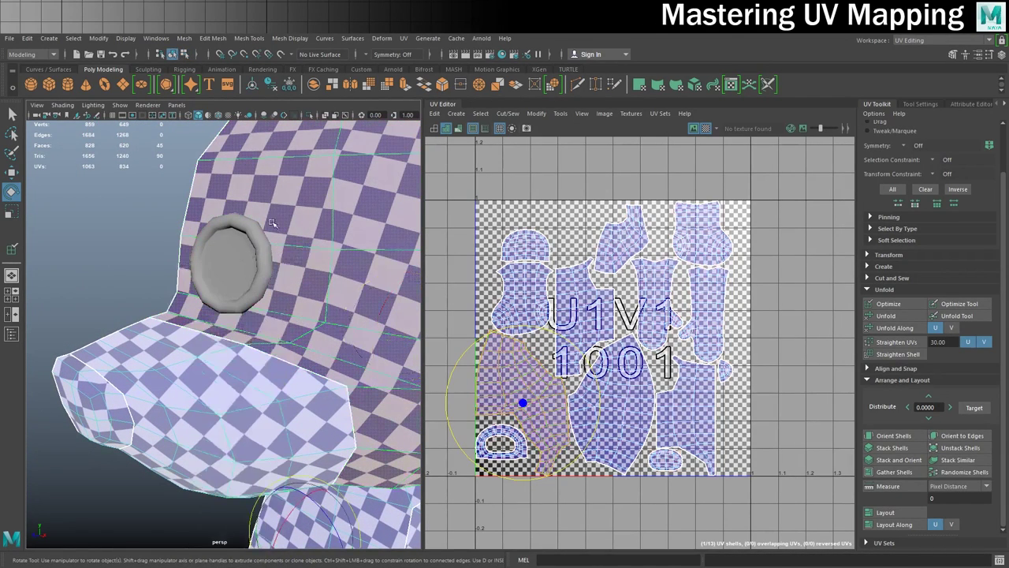
pyautogui.click(200, 260)
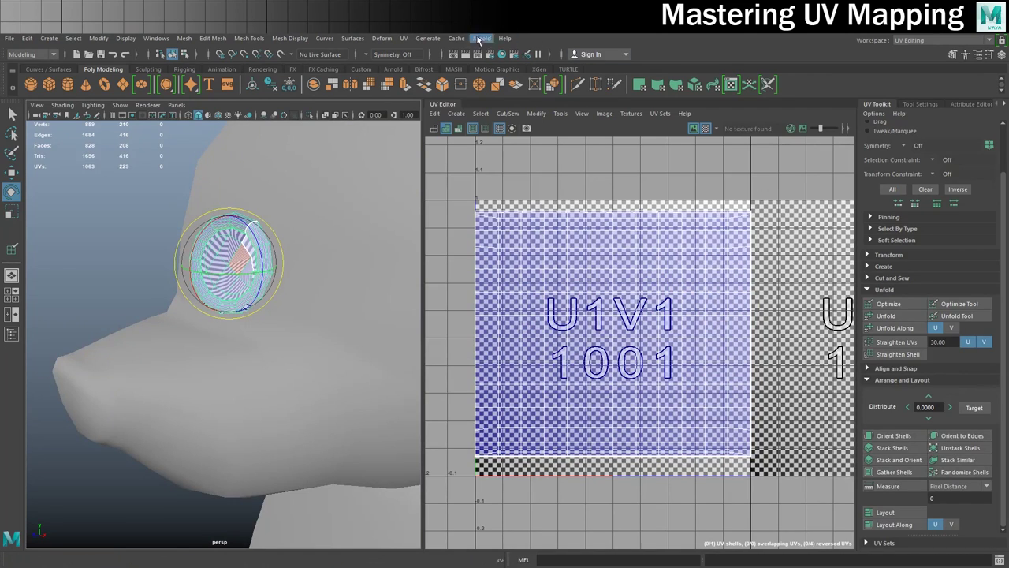
# Step: Apply an automatic UV projection to the eye and stitch all of its UV edges together into one shell
pyautogui.scroll(2, 883, 212)
pyautogui.click(883, 317)
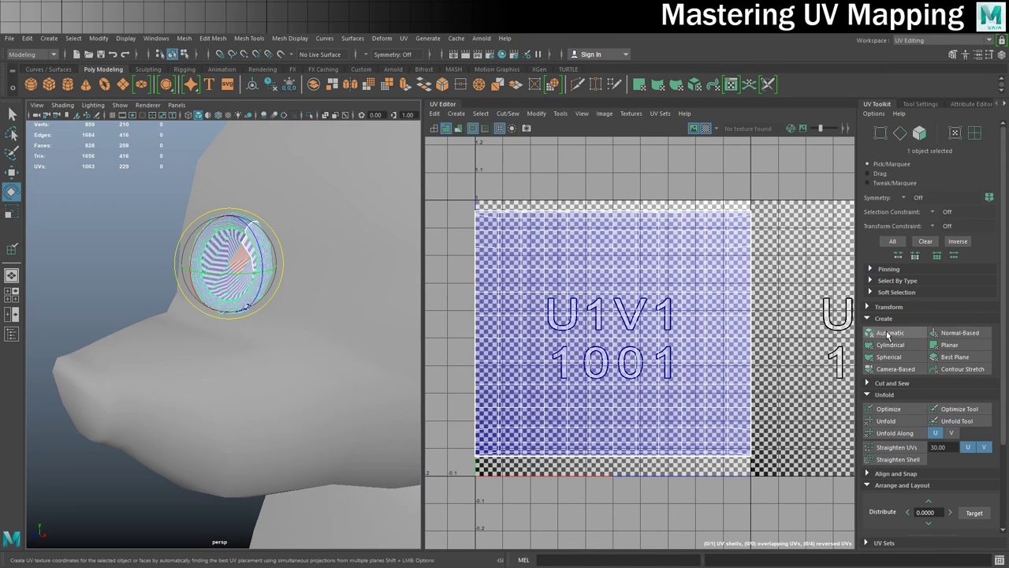
pyautogui.click(886, 334)
pyautogui.moveTo(529, 300); pyautogui.dragTo(509, 207, button='right')
pyautogui.moveTo(455, 182); pyautogui.dragTo(769, 514)
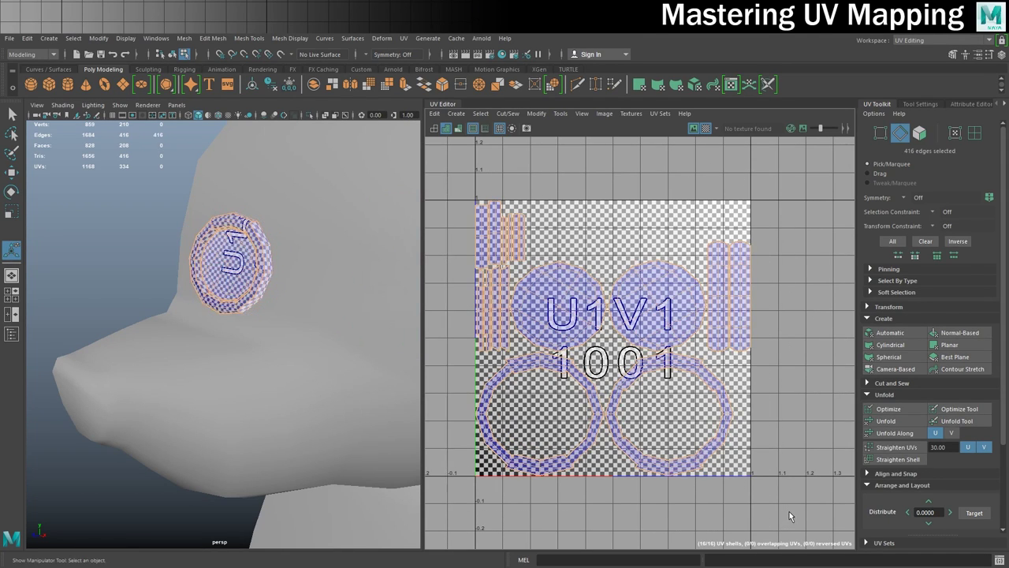
pyautogui.scroll(-3, 890, 428)
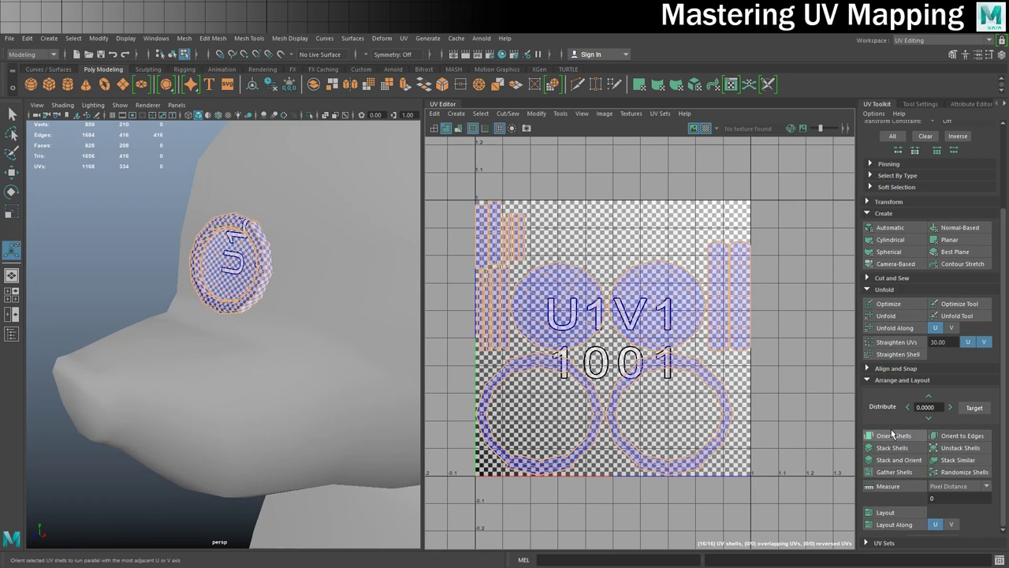
pyautogui.click(892, 277)
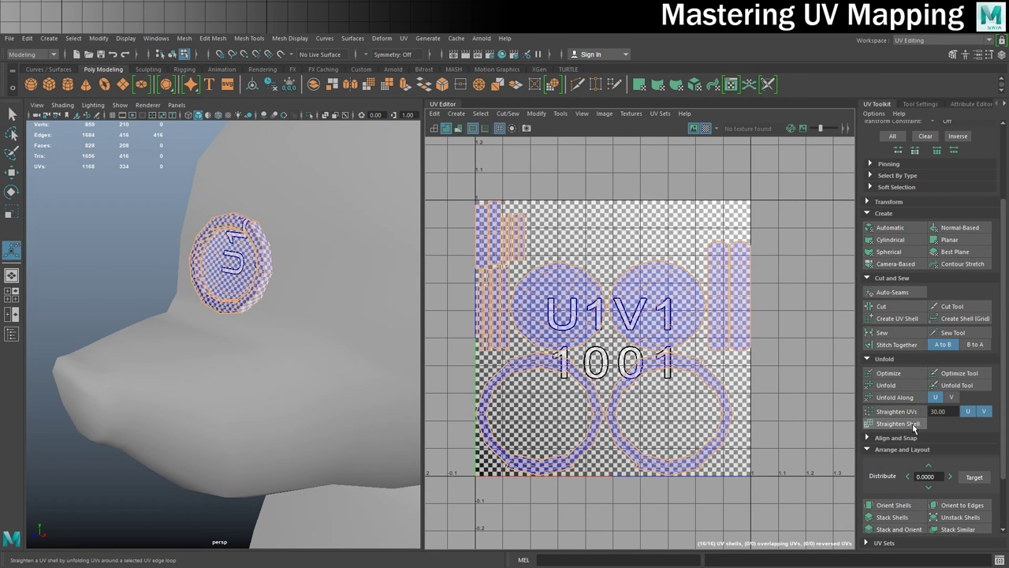
pyautogui.click(899, 345)
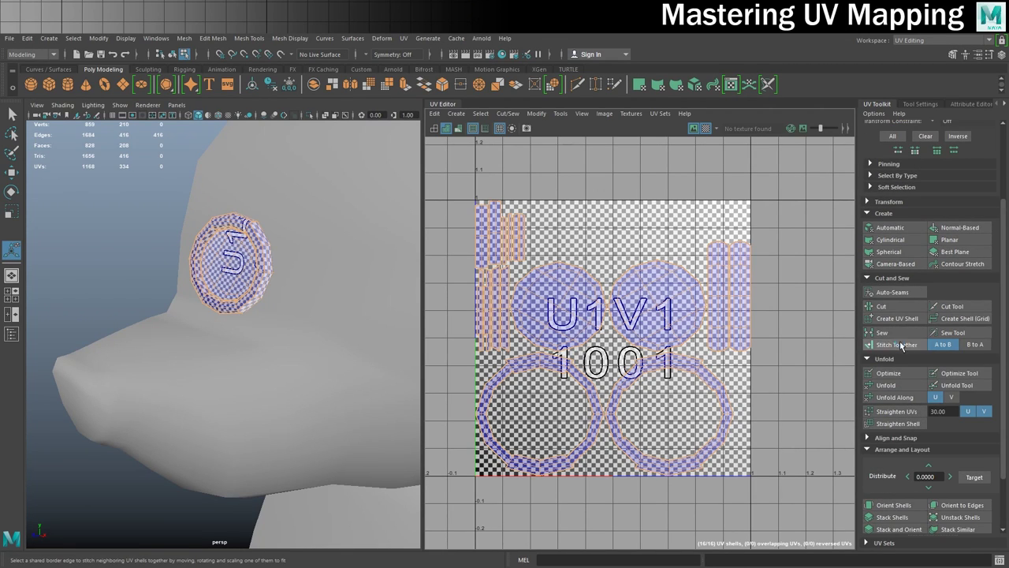
# Step: Set the eye to edge selection and turn off the checker map display
pyautogui.keyDown('alt'); pyautogui.moveTo(263, 256); pyautogui.dragTo(285, 263); pyautogui.keyUp('alt')
pyautogui.scroll(3, 299, 253)
pyautogui.scroll(-3, 316, 254)
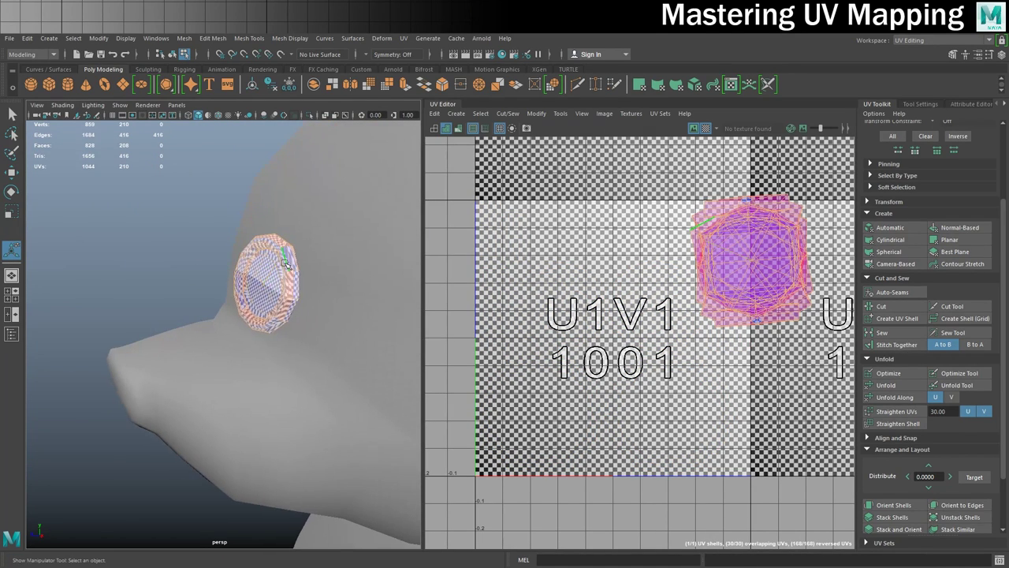
pyautogui.rightClick(285, 263)
pyautogui.moveTo(289, 266); pyautogui.dragTo(285, 234, button='right')
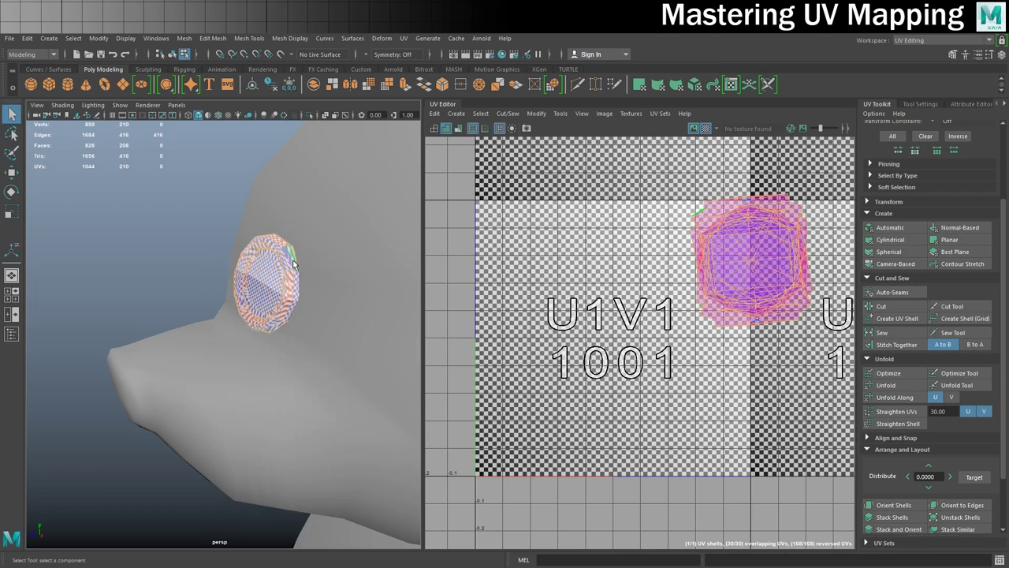
pyautogui.click(705, 128)
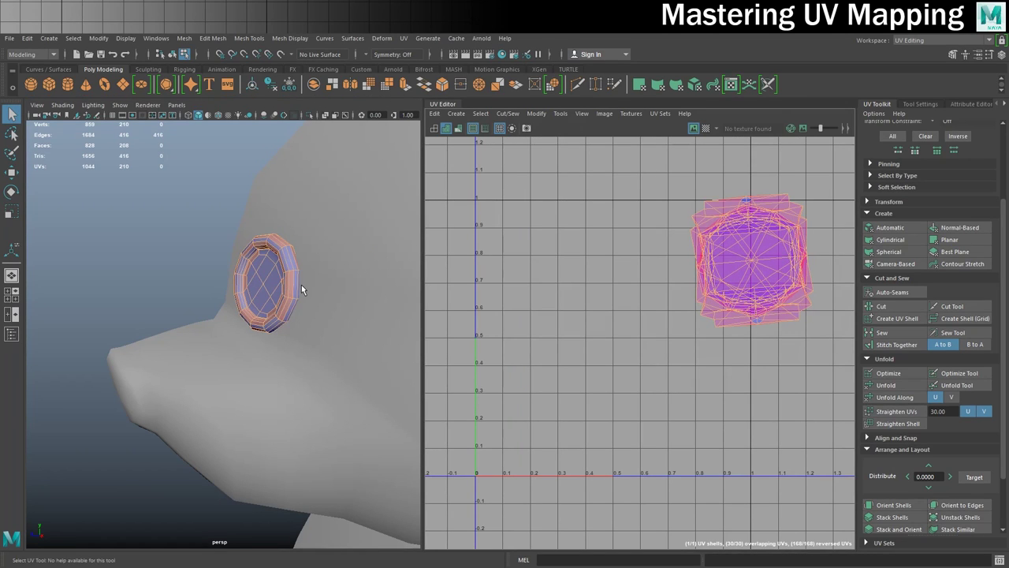
# Step: Select the edge loop running around the outer rim of the eye and cut its UVs along that loop
pyautogui.keyDown('alt'); pyautogui.moveTo(307, 284); pyautogui.dragTo(169, 262); pyautogui.keyUp('alt')
pyautogui.keyDown('alt'); pyautogui.moveTo(169, 263); pyautogui.dragTo(241, 280, button='right'); pyautogui.keyUp('alt')
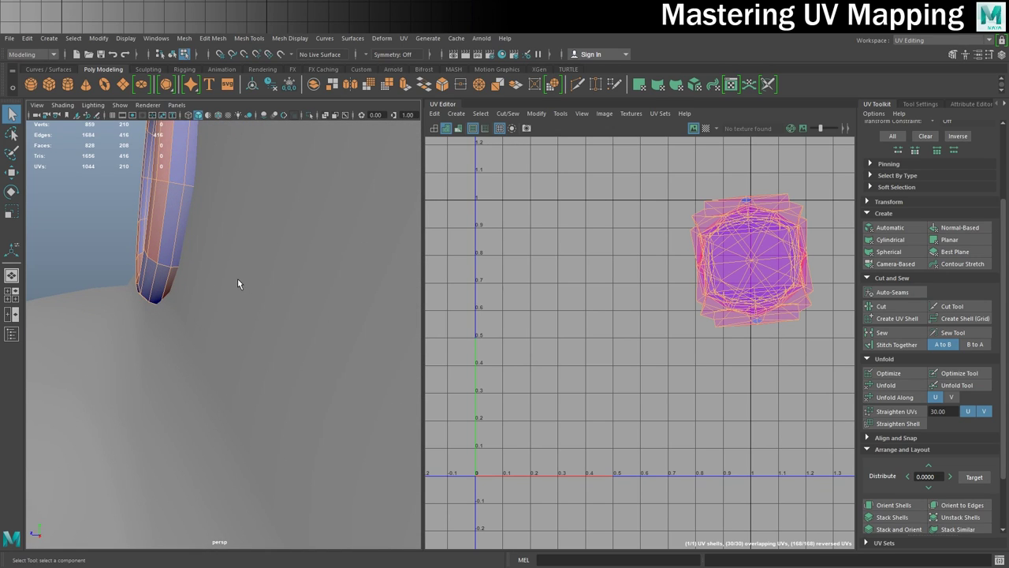
pyautogui.press('f')
pyautogui.doubleClick(247, 254)
pyautogui.keyDown('alt'); pyautogui.moveTo(269, 333); pyautogui.dragTo(244, 338); pyautogui.keyUp('alt')
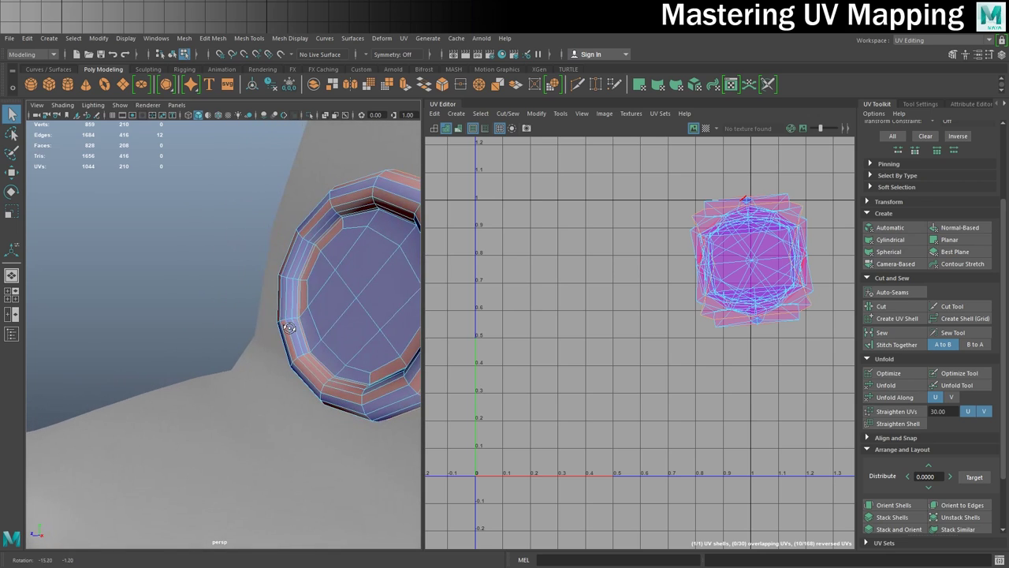
pyautogui.keyDown('alt'); pyautogui.moveTo(174, 343); pyautogui.dragTo(199, 324, button='middle'); pyautogui.keyUp('alt')
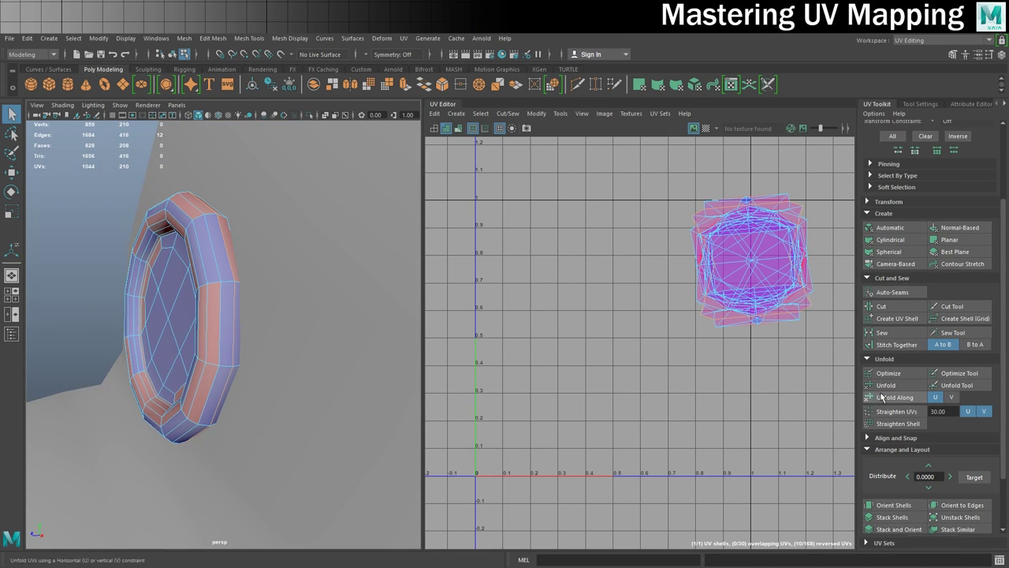
pyautogui.click(892, 308)
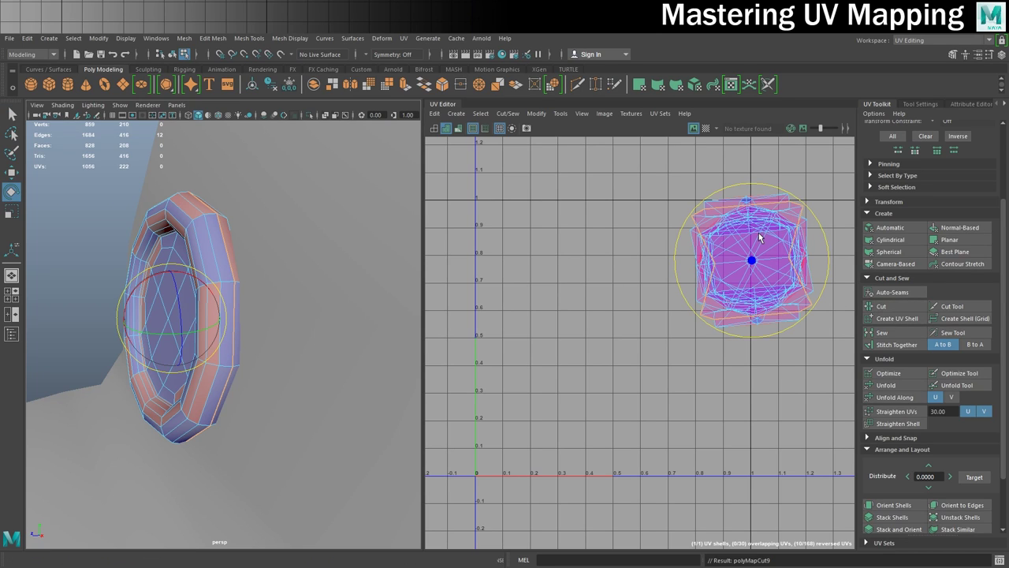
# Step: Select all of the eye's UVs, unfold them, and lay out the resulting shells without overlap
pyautogui.moveTo(760, 238); pyautogui.dragTo(721, 223, button='right')
pyautogui.moveTo(668, 174); pyautogui.dragTo(832, 366)
pyautogui.click(886, 385)
pyautogui.scroll(-3, 759, 365)
pyautogui.keyDown('alt'); pyautogui.moveTo(759, 365); pyautogui.dragTo(646, 320, button='middle'); pyautogui.keyUp('alt')
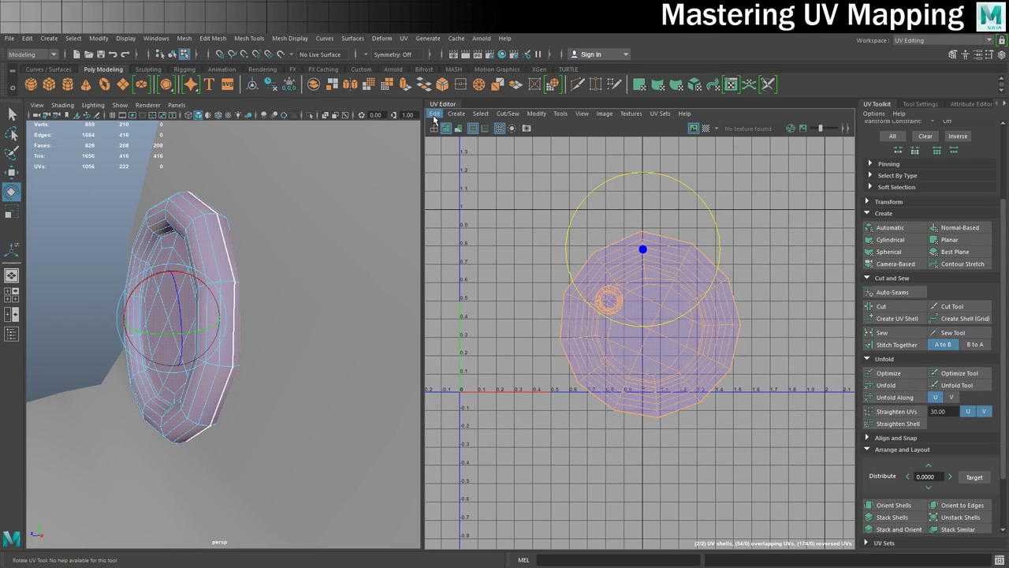
pyautogui.scroll(-3, 907, 473)
pyautogui.click(895, 514)
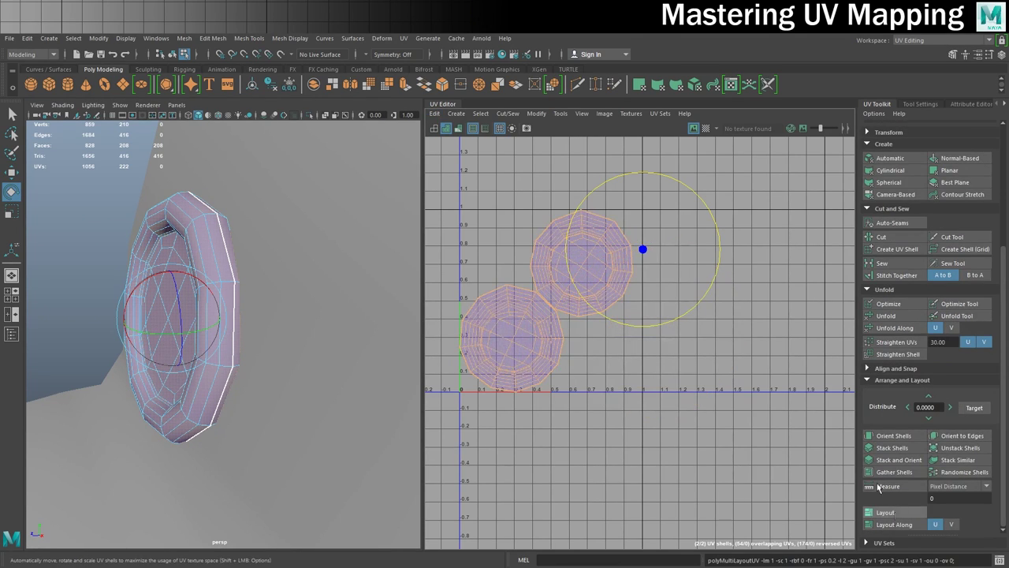
# Step: Select the eye's front shell and even out its UV spacing with the Optimize tool
pyautogui.click(530, 336)
pyautogui.scroll(5, 513, 315)
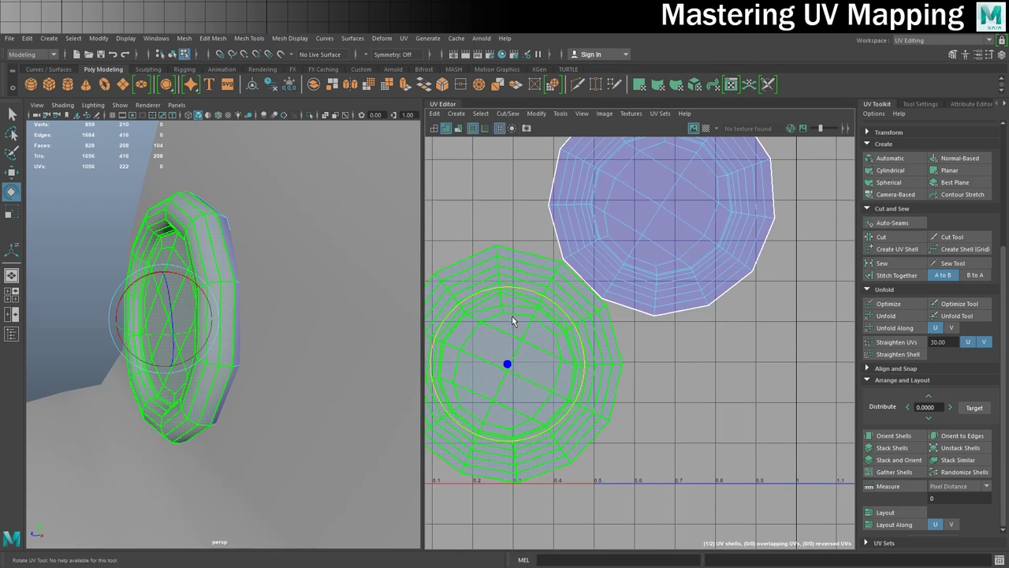
pyautogui.keyDown('alt'); pyautogui.moveTo(512, 321); pyautogui.dragTo(576, 324, button='middle'); pyautogui.keyUp('alt')
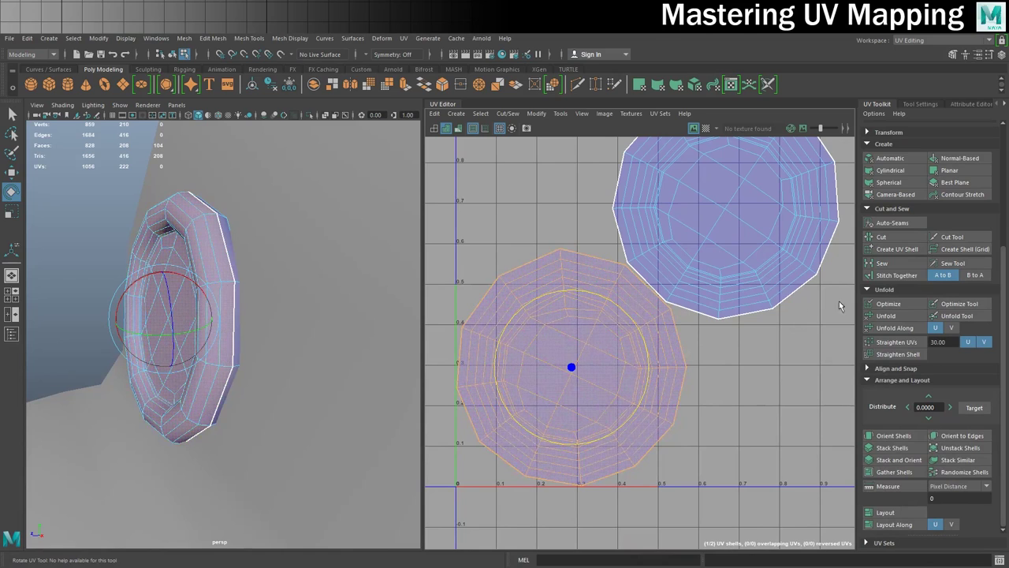
pyautogui.click(961, 307)
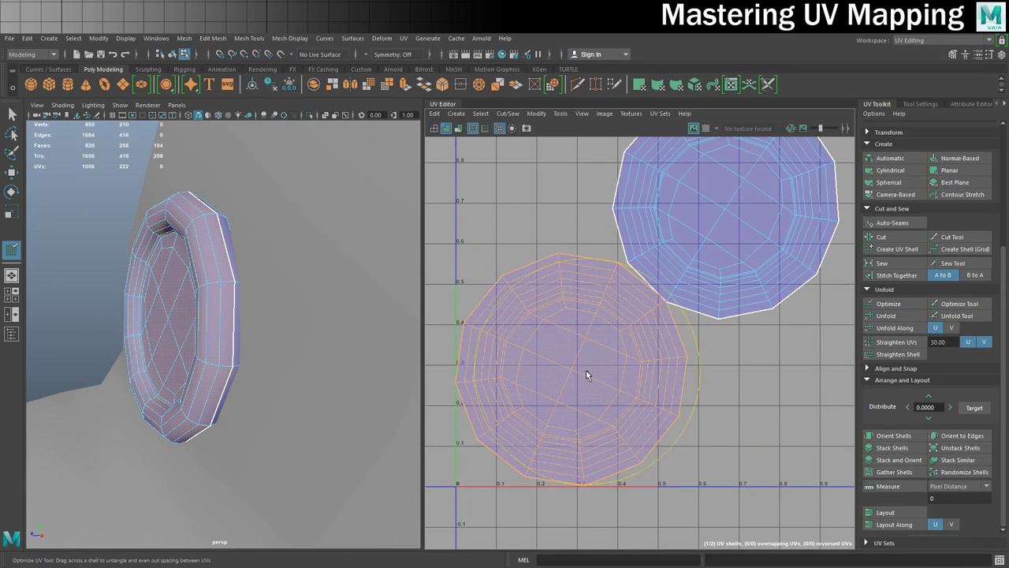
pyautogui.press('w')
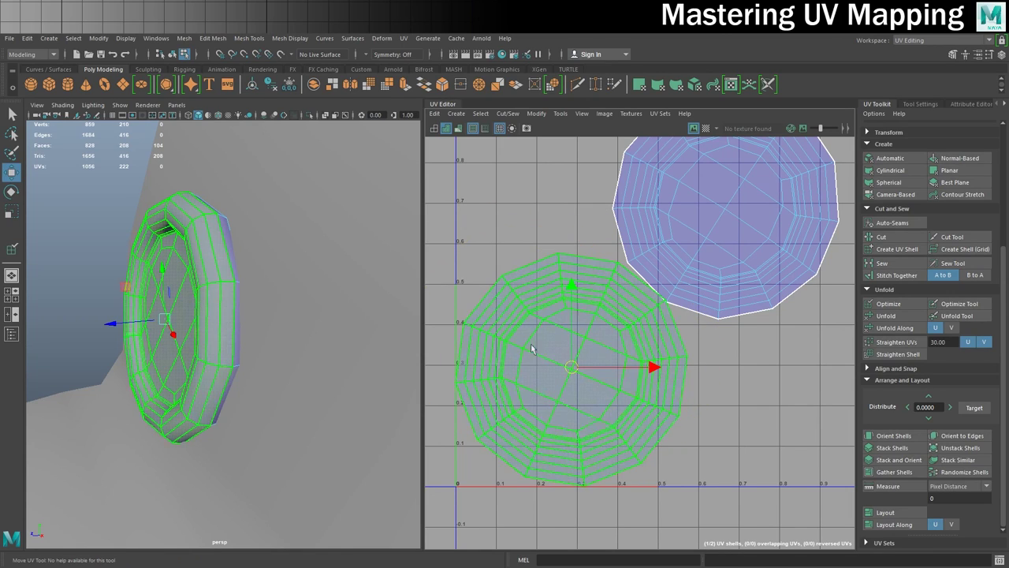
# Step: Leave UV component selection on the eye and return to object mode
pyautogui.rightClick(568, 340)
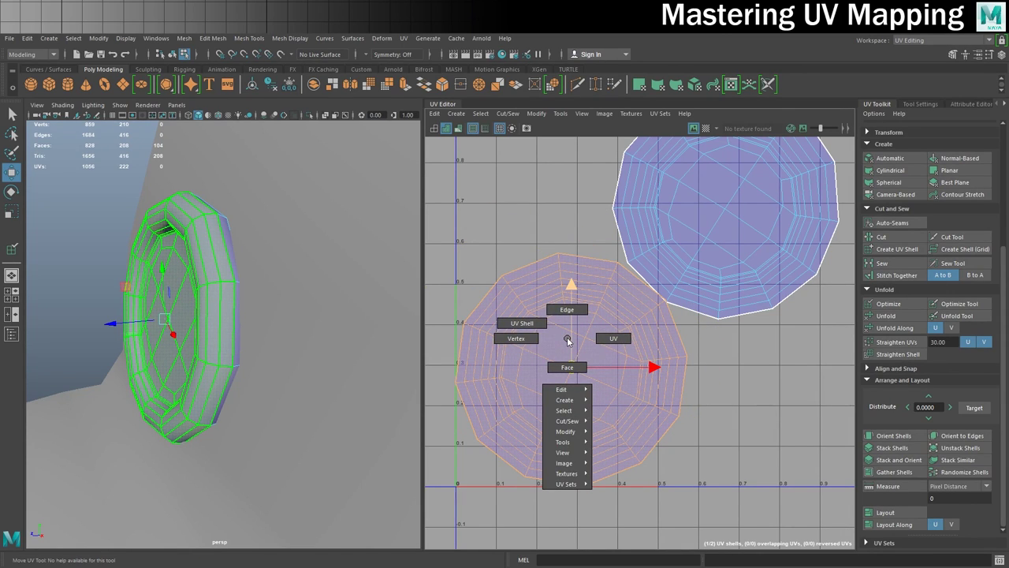
pyautogui.moveTo(216, 265); pyautogui.dragTo(249, 251, button='right')
pyautogui.scroll(-5, 234, 262)
pyautogui.scroll(-8, 235, 263)
pyautogui.scroll(6, 239, 332)
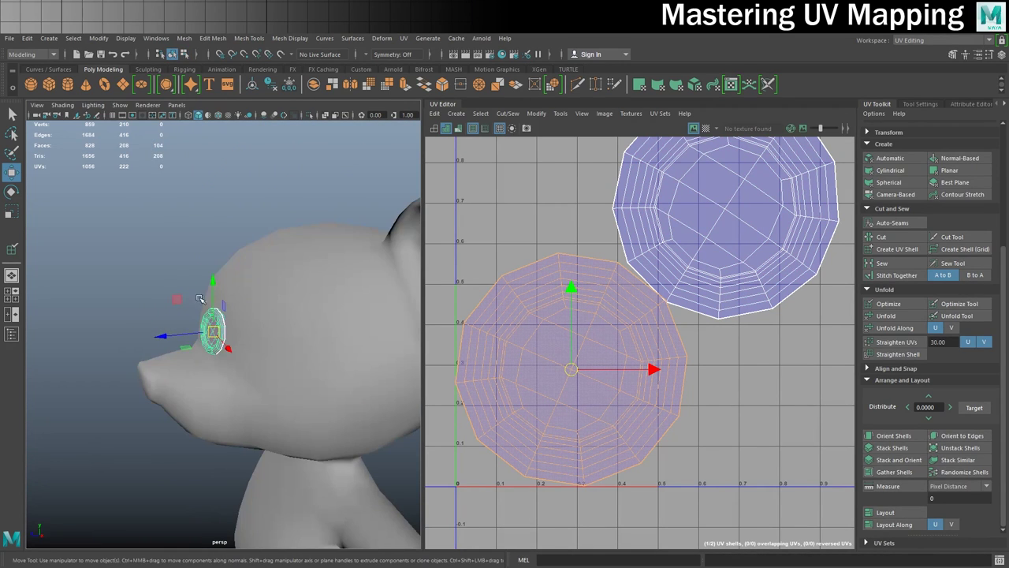
# Step: Select the body and eye together, select all their UV shells, and lay them out in one shared UV space
pyautogui.moveTo(168, 279); pyautogui.dragTo(321, 372)
pyautogui.scroll(-5, 676, 200)
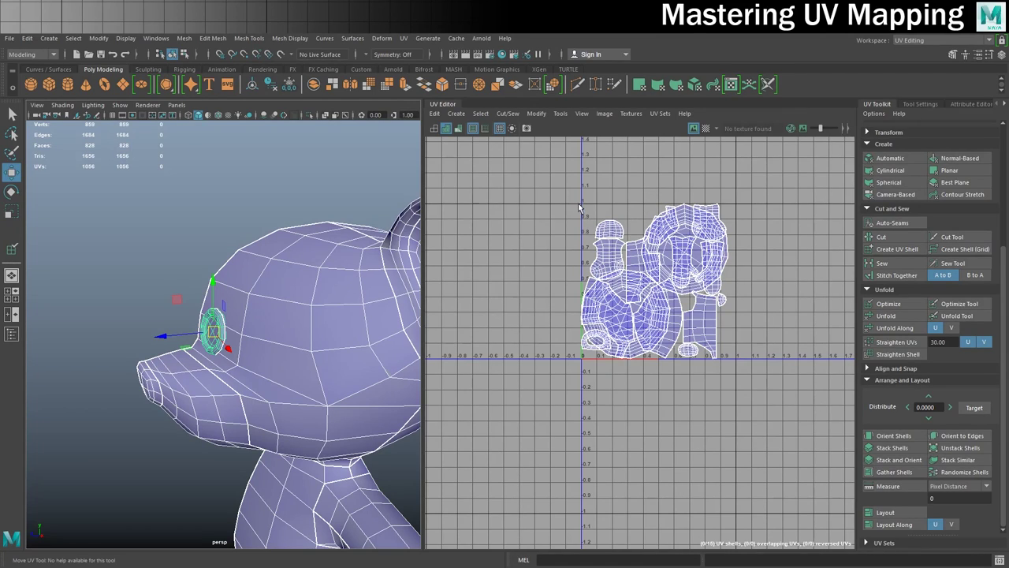
pyautogui.rightClick(639, 240)
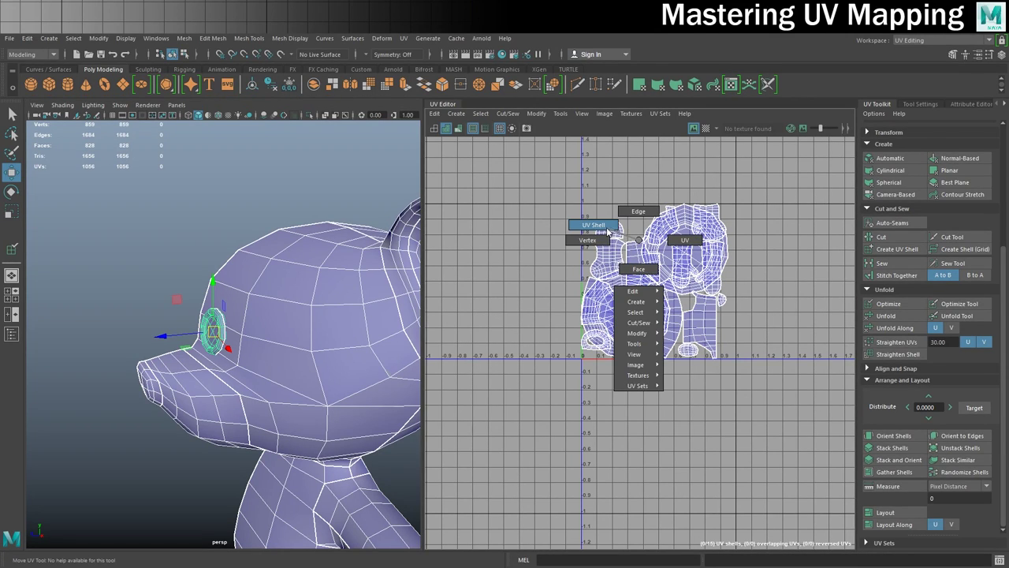
pyautogui.click(607, 228)
pyautogui.moveTo(538, 176); pyautogui.dragTo(789, 417)
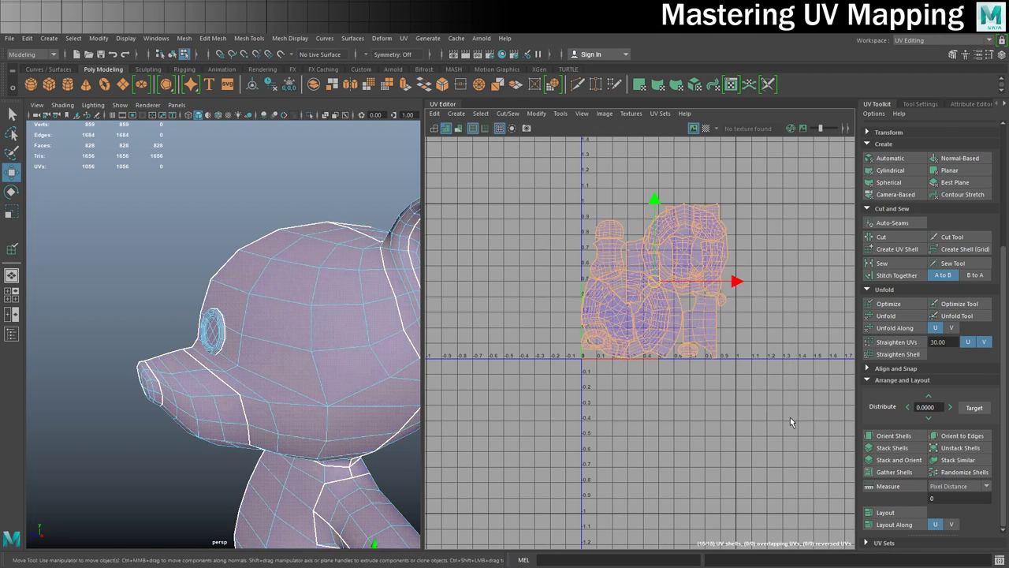
pyautogui.click(433, 114)
pyautogui.click(433, 113)
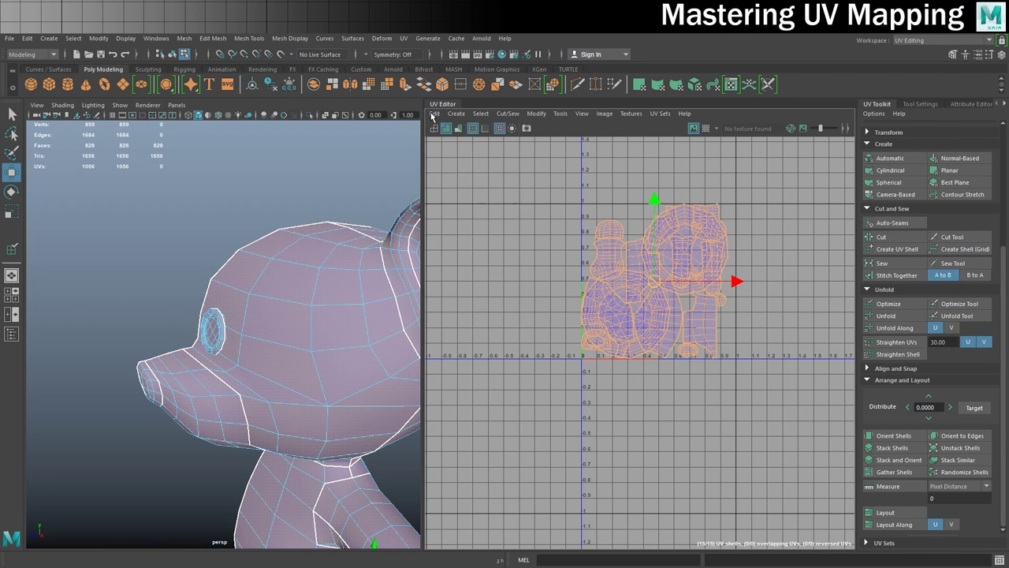
pyautogui.click(886, 513)
pyautogui.scroll(3, 677, 382)
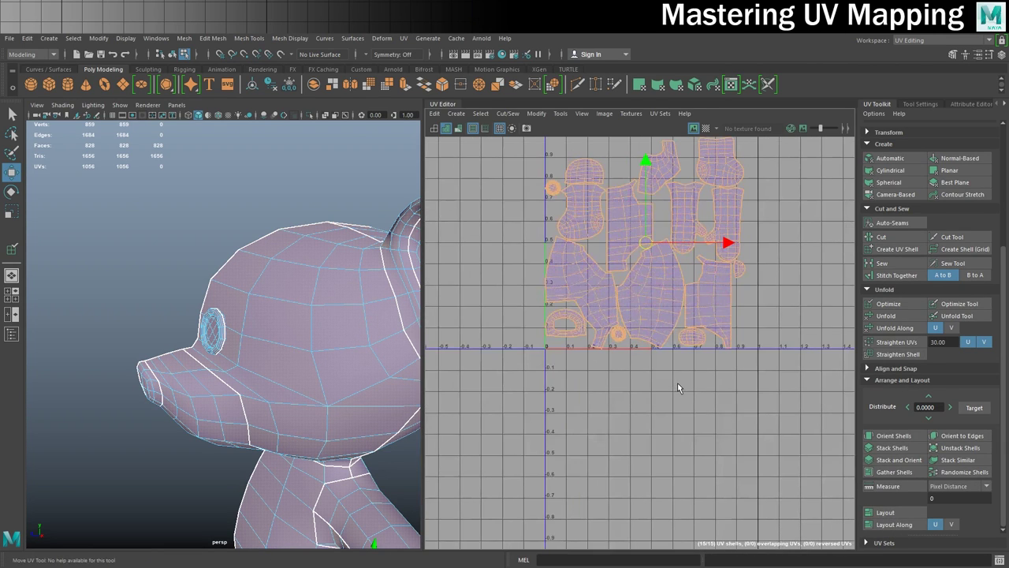
# Step: Select the eye's two round shells one after the other to identify them within the shared layout
pyautogui.click(670, 331)
pyautogui.keyDown('alt'); pyautogui.moveTo(670, 328); pyautogui.dragTo(651, 394, button='middle'); pyautogui.keyUp('alt')
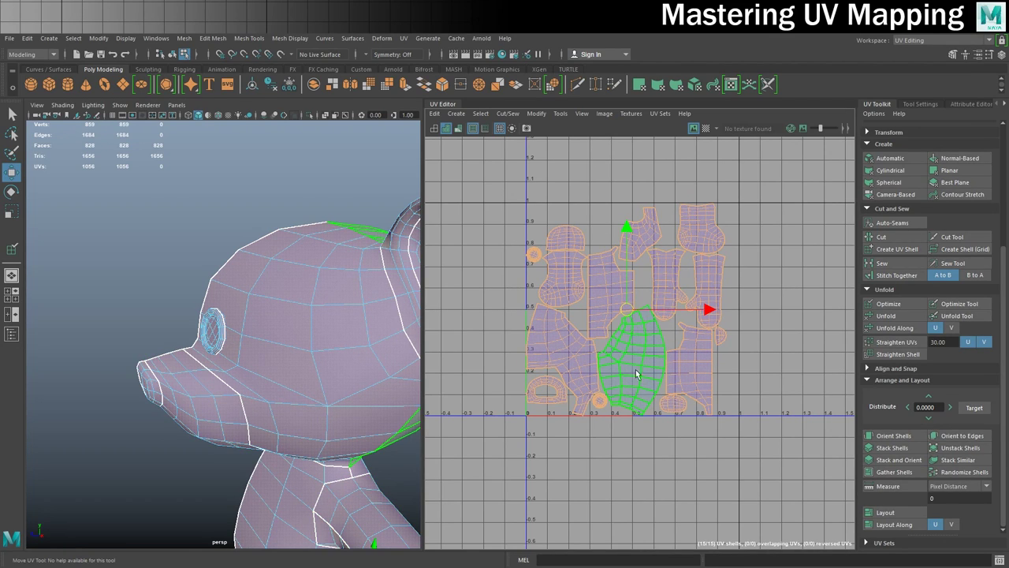
pyautogui.click(599, 406)
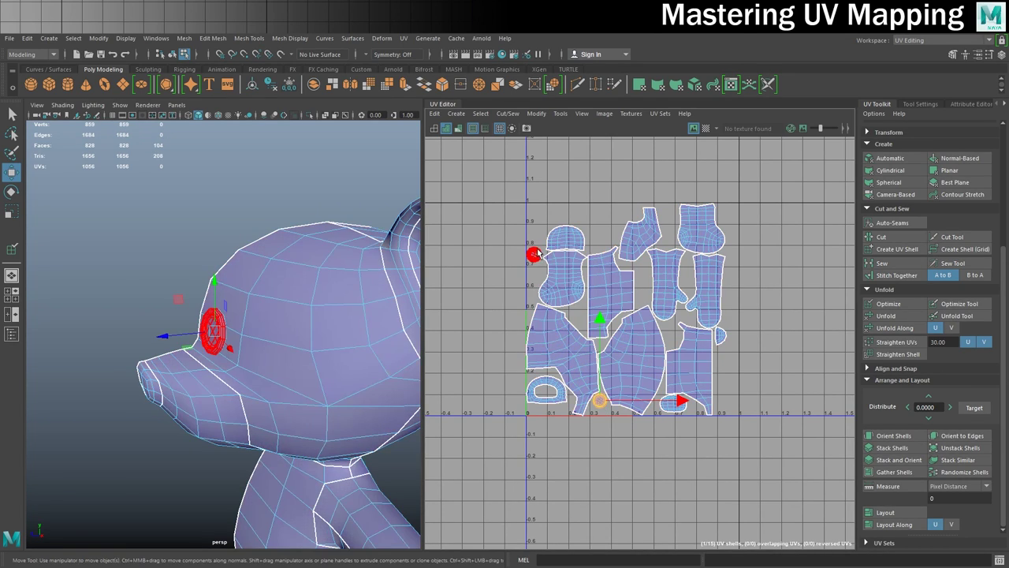
pyautogui.click(534, 254)
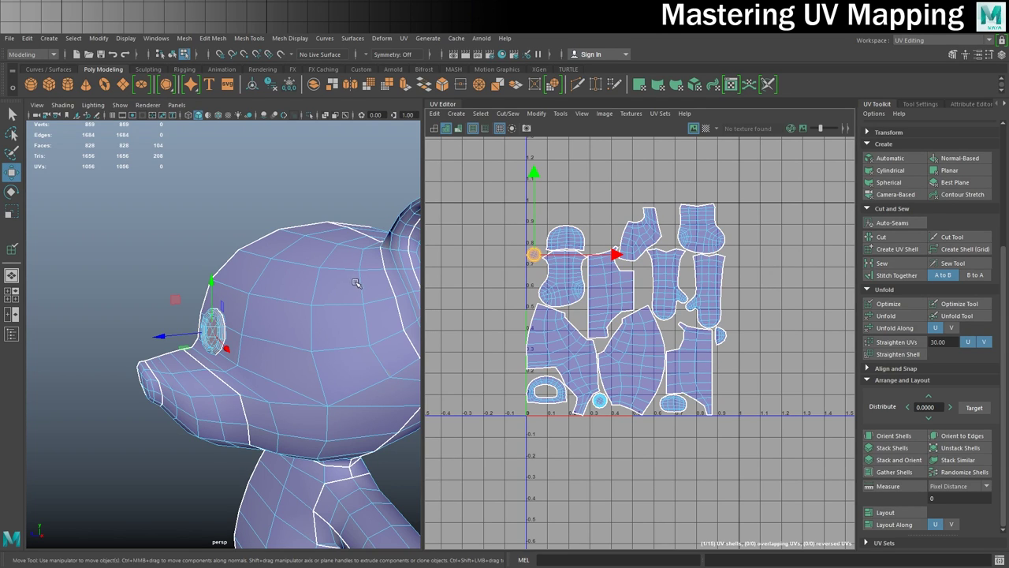
# Step: Switch the UV shells from shaded to plain wireframe display
pyautogui.click(446, 129)
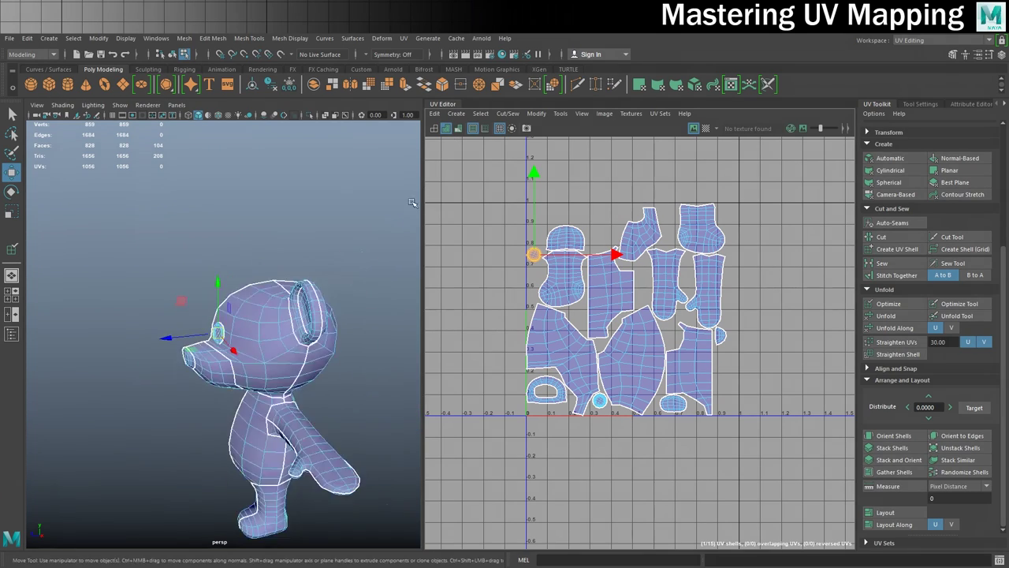
pyautogui.click(434, 129)
pyautogui.scroll(-5, 320, 225)
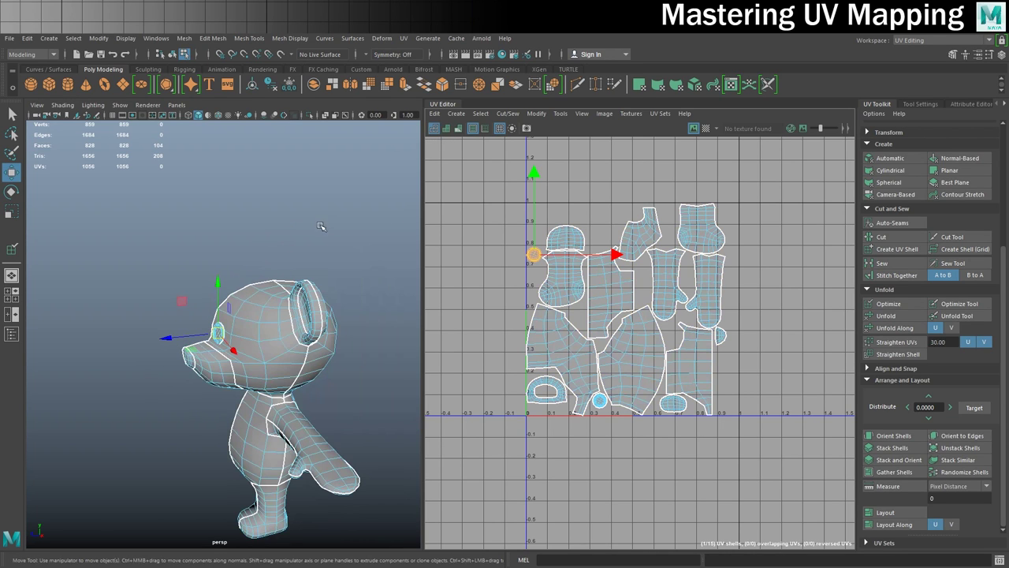
# Step: Return to object mode and mirror the bear's half body across the world X axis, combining with the original and merging border vertices
pyautogui.moveTo(227, 285)
pyautogui.keyDown('alt'); pyautogui.mouseDown()
pyautogui.moveTo(280, 271)
pyautogui.moveTo(236, 272)
pyautogui.moveTo(258, 275)
pyautogui.mouseUp(); pyautogui.keyUp('alt')
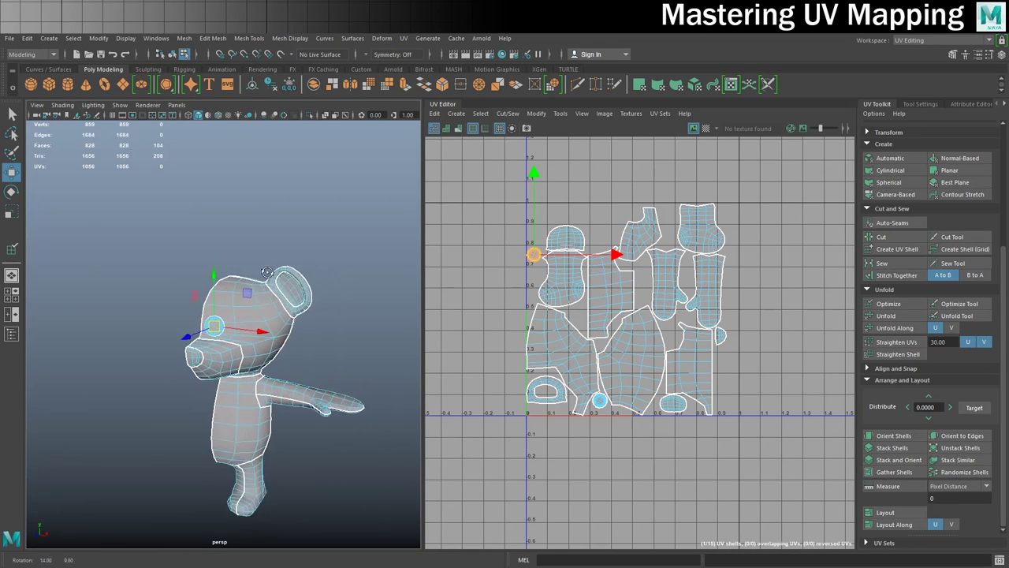
pyautogui.moveTo(258, 275); pyautogui.dragTo(309, 260, button='right')
pyautogui.moveTo(260, 293)
pyautogui.keyDown('alt'); pyautogui.mouseDown()
pyautogui.moveTo(246, 304)
pyautogui.moveTo(272, 298)
pyautogui.mouseUp(); pyautogui.keyUp('alt')
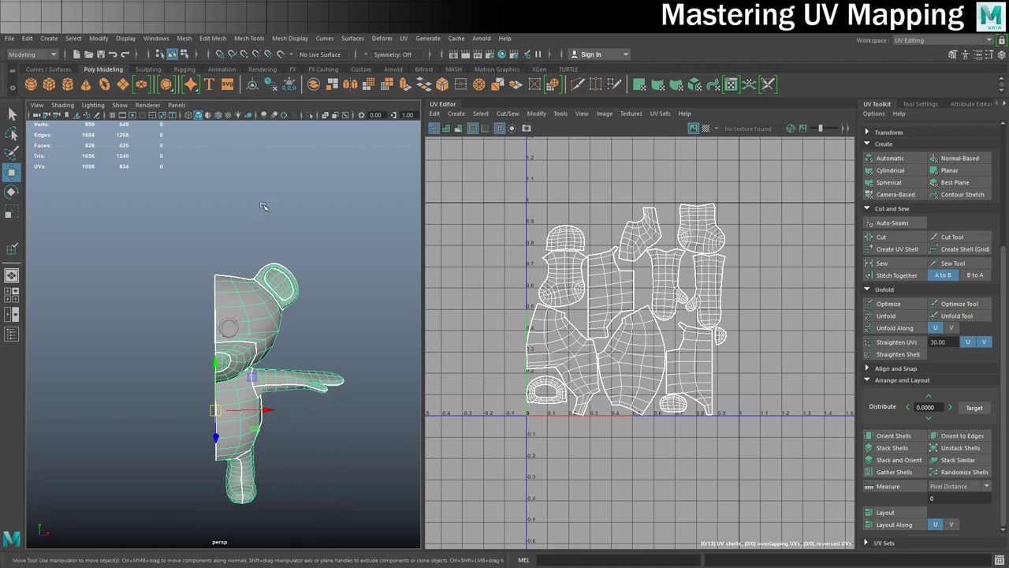
pyautogui.click(184, 38)
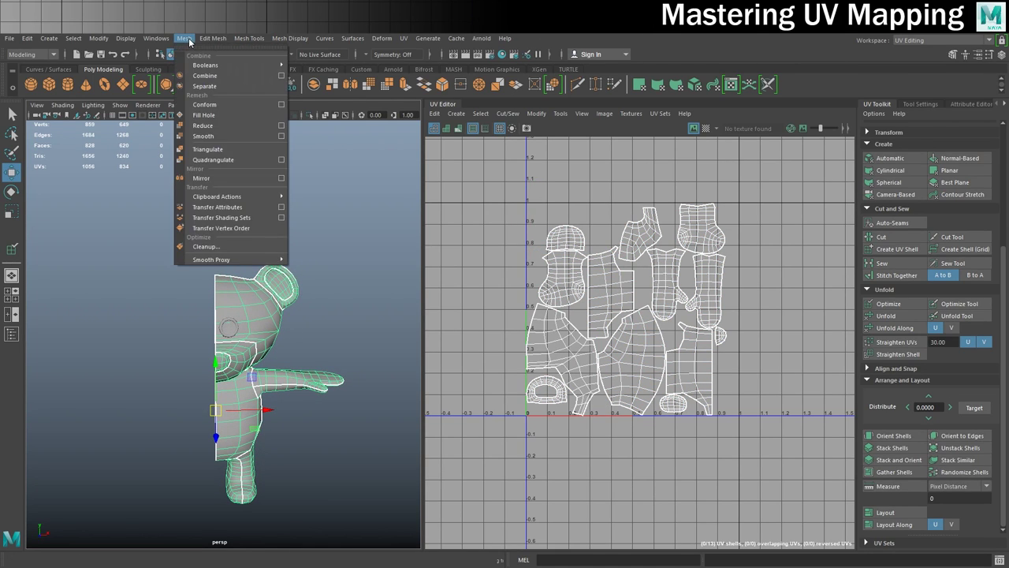
pyautogui.click(281, 179)
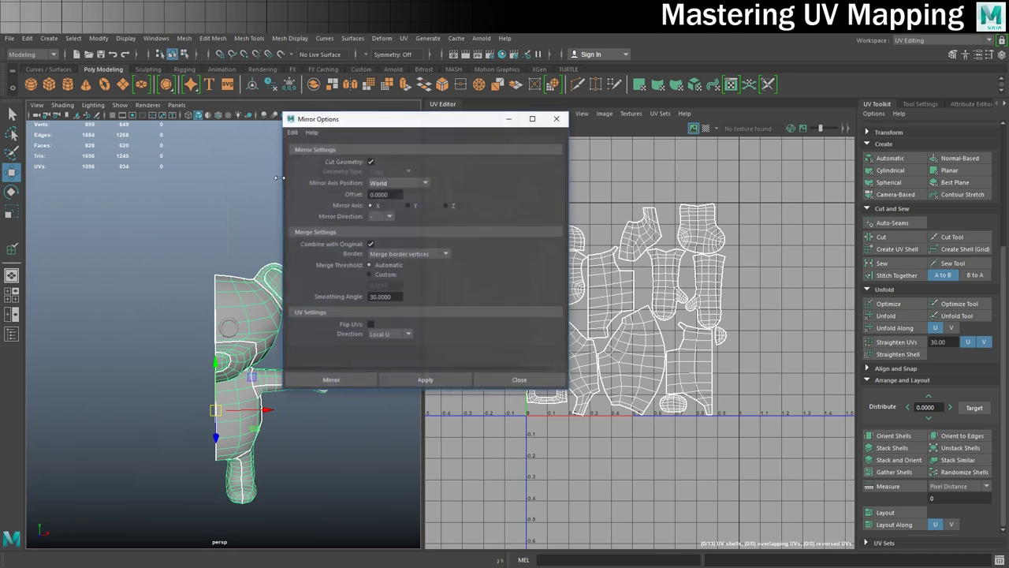
pyautogui.moveTo(410, 125); pyautogui.dragTo(489, 120)
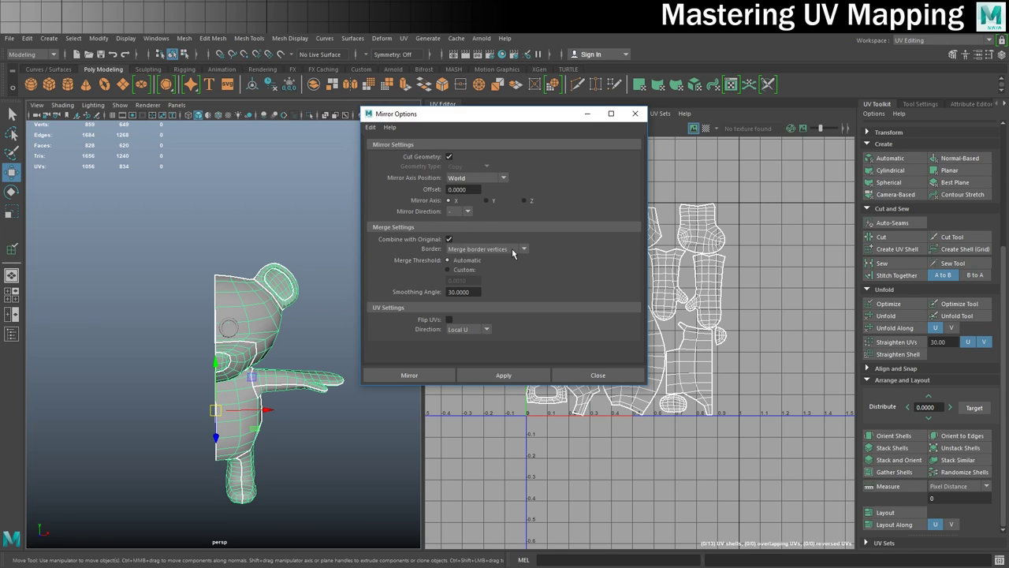
pyautogui.click(409, 375)
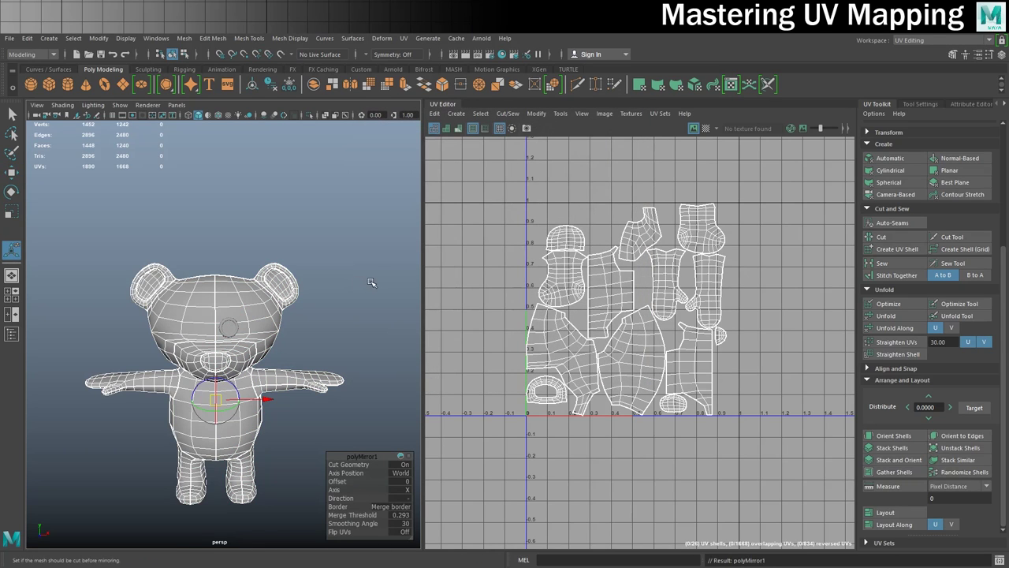
pyautogui.click(371, 284)
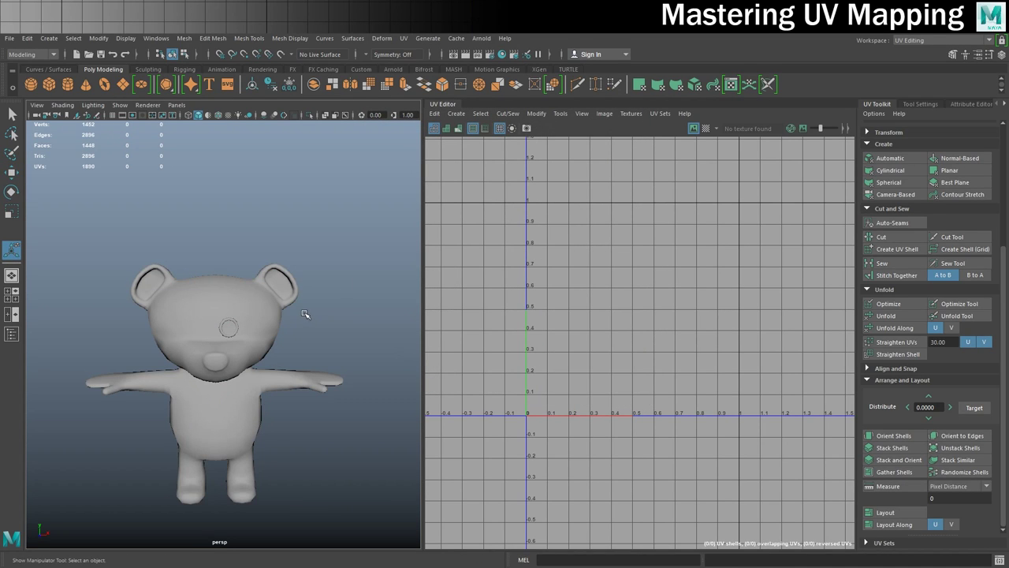
# Step: Duplicate the bear's eye and set the copy's Translate X to -17.751
pyautogui.keyDown('alt'); pyautogui.moveTo(278, 314); pyautogui.dragTo(216, 328); pyautogui.keyUp('alt')
pyautogui.scroll(5, 227, 325)
pyautogui.click(216, 328)
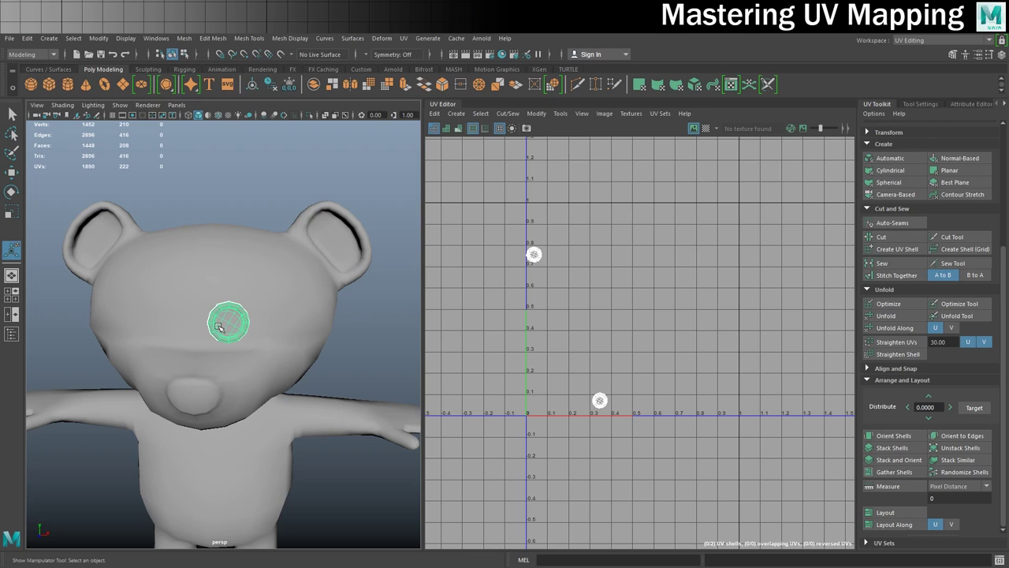
pyautogui.hotkey('ctrl', 'a')
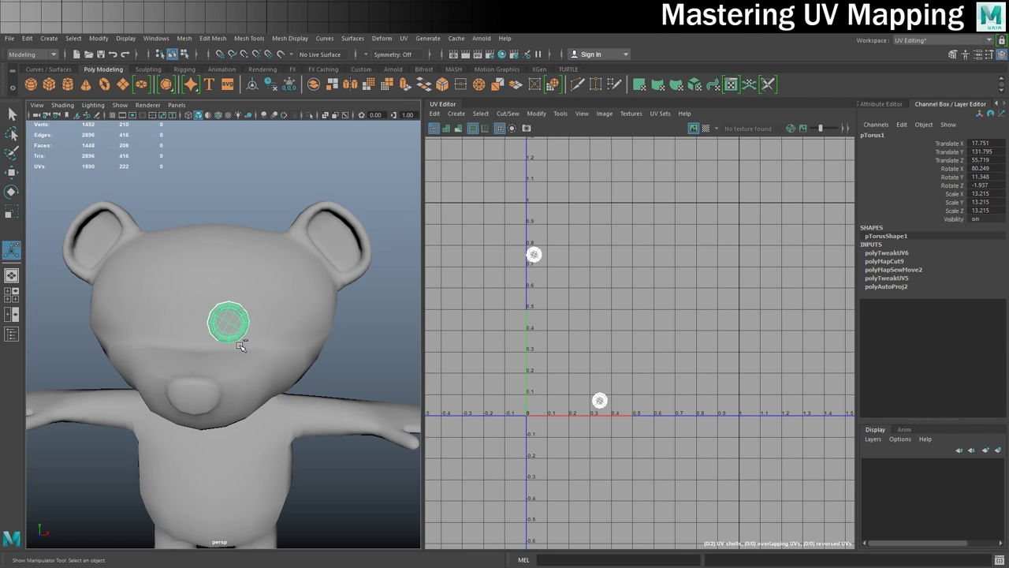
pyautogui.hotkey('ctrl', 'd')
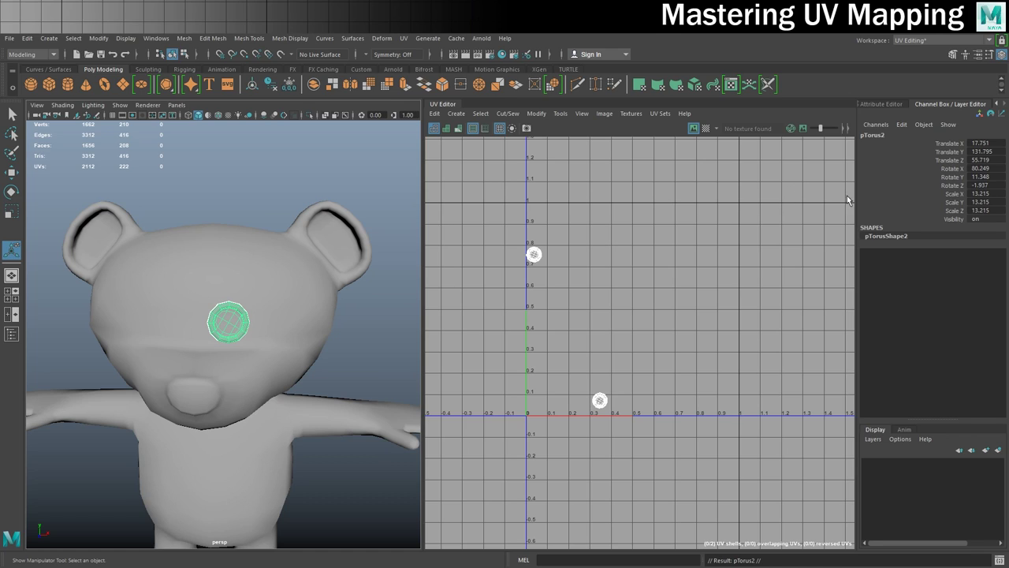
pyautogui.doubleClick(987, 143)
pyautogui.click(984, 143)
pyautogui.press('Return')
pyautogui.doubleClick(983, 143)
pyautogui.click(984, 143)
pyautogui.write('-')
pyautogui.press('Return')
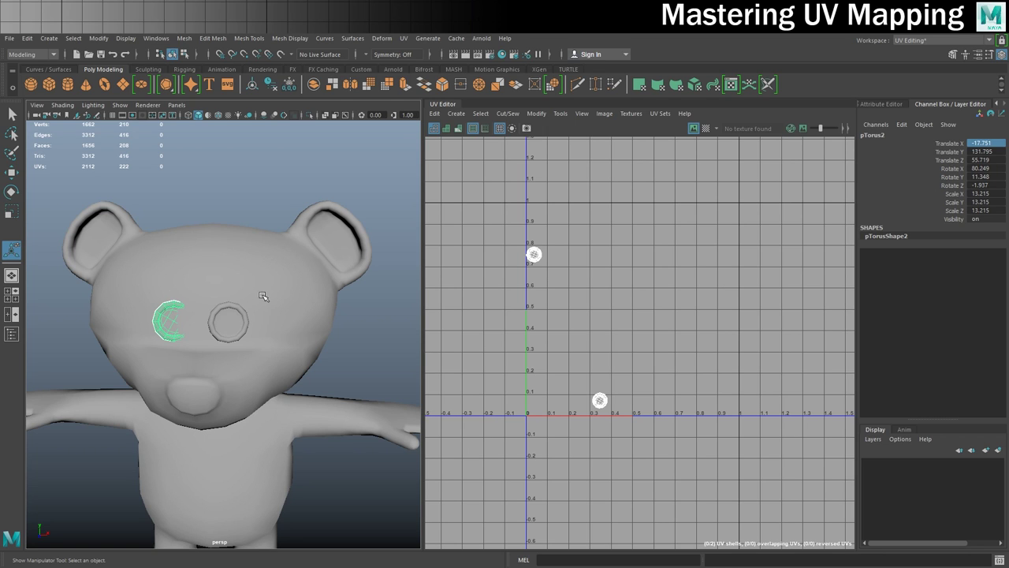
# Step: Set the duplicated eye's Rotate Y to -11.348 so it follows the opposite side of the face
pyautogui.keyDown('alt'); pyautogui.moveTo(88, 287); pyautogui.dragTo(192, 317); pyautogui.keyUp('alt')
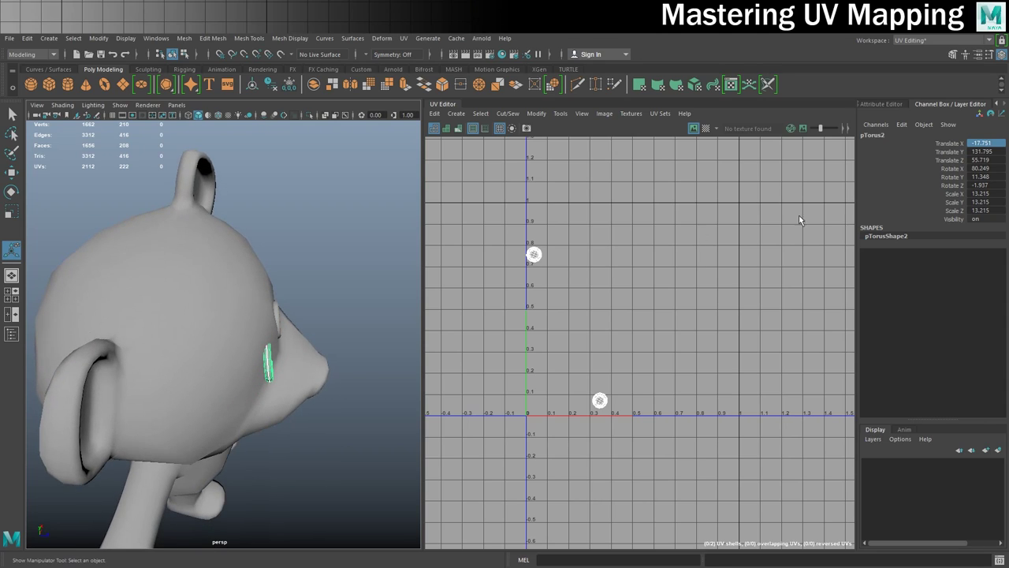
pyautogui.doubleClick(978, 151)
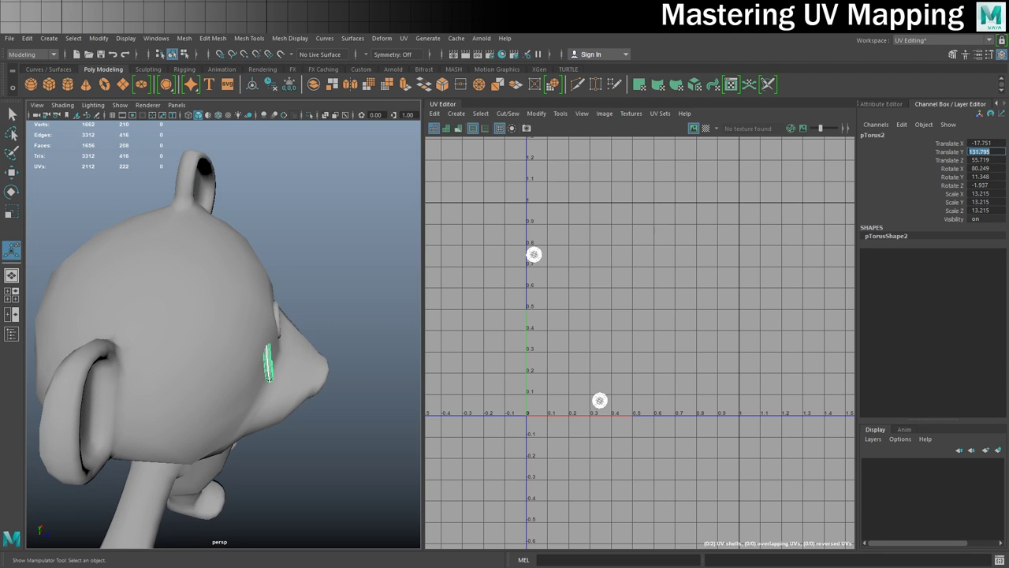
pyautogui.doubleClick(986, 177)
pyautogui.press('Return')
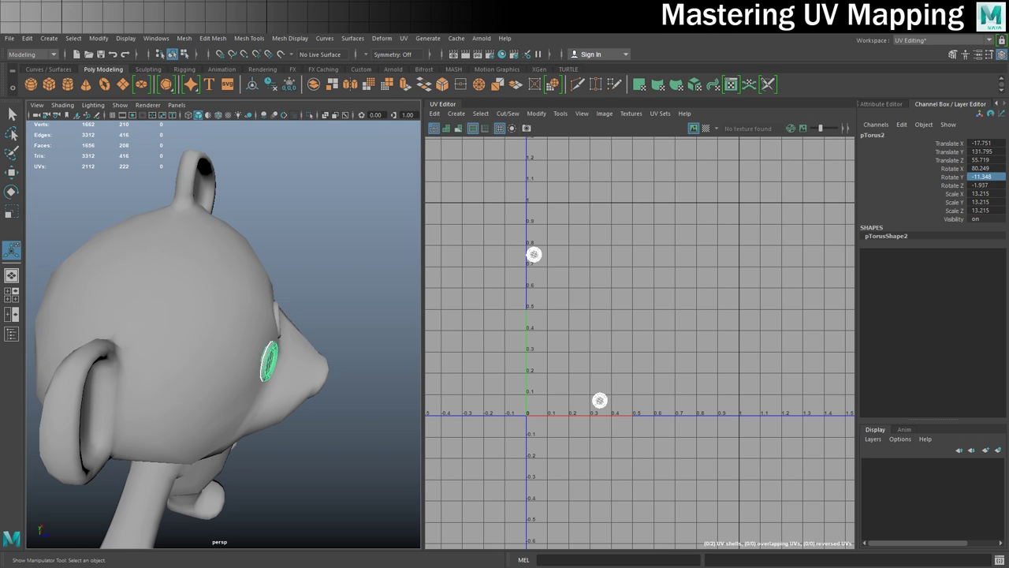
pyautogui.keyDown('alt'); pyautogui.moveTo(232, 386); pyautogui.dragTo(130, 339); pyautogui.keyUp('alt')
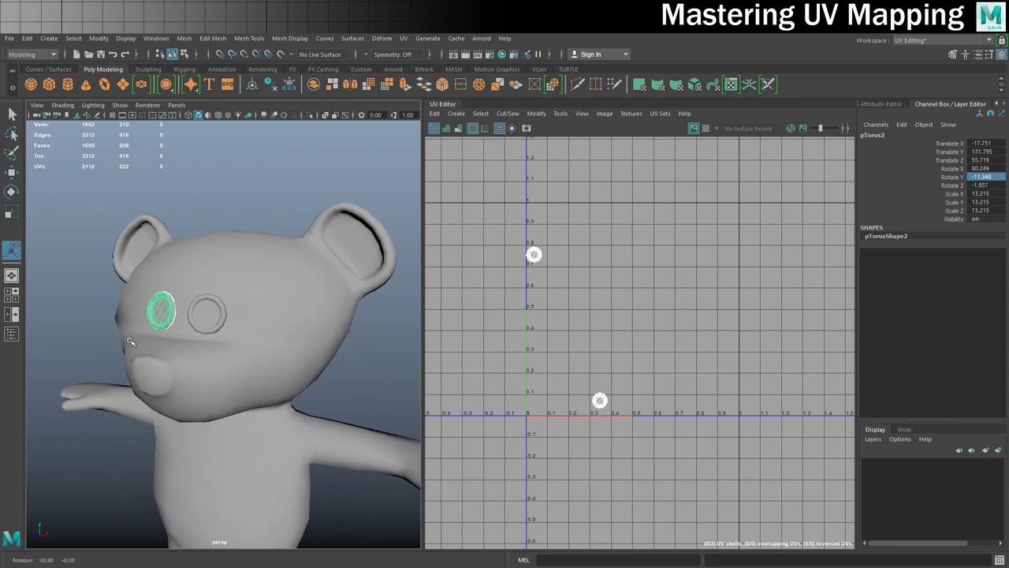
pyautogui.click(371, 354)
# Step: Select the whole bear with both eyes and shade its UV shells to check the overlapping halves
pyautogui.scroll(-5, 372, 354)
pyautogui.moveTo(118, 232); pyautogui.dragTo(341, 490)
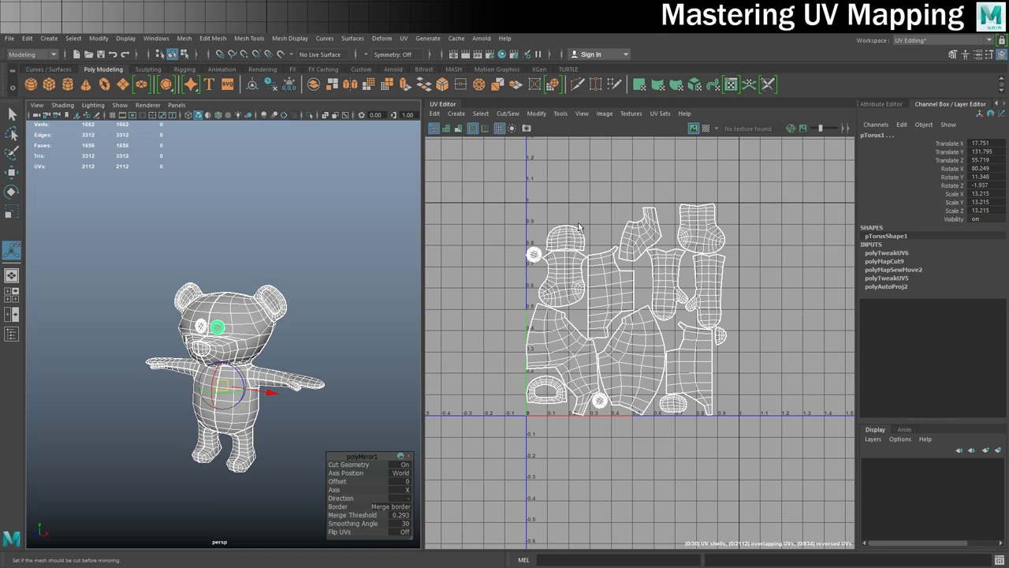
pyautogui.click(435, 128)
pyautogui.click(447, 128)
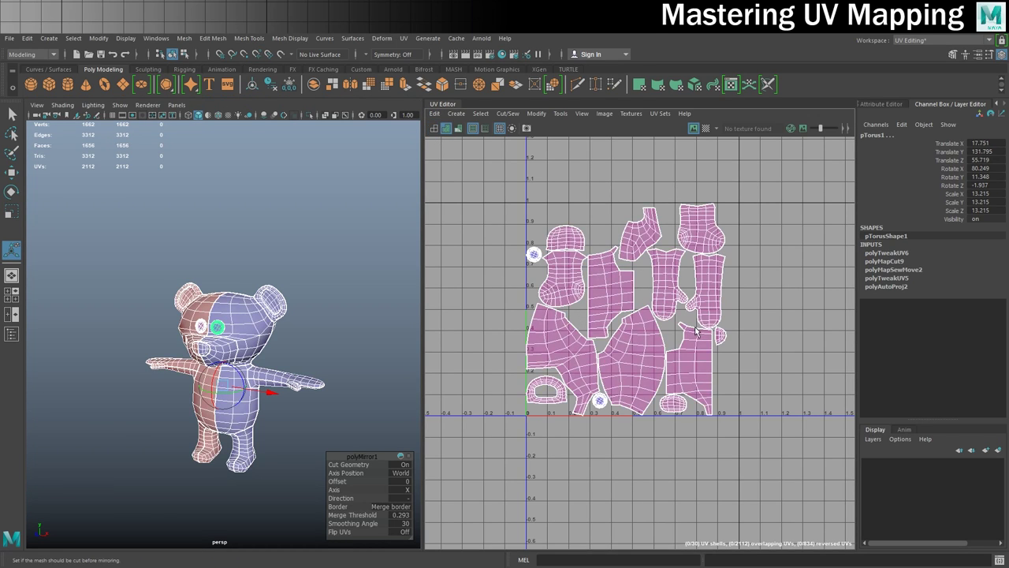
pyautogui.scroll(4, 697, 323)
pyautogui.keyDown('alt'); pyautogui.moveTo(694, 321); pyautogui.dragTo(749, 320, button='middle'); pyautogui.keyUp('alt')
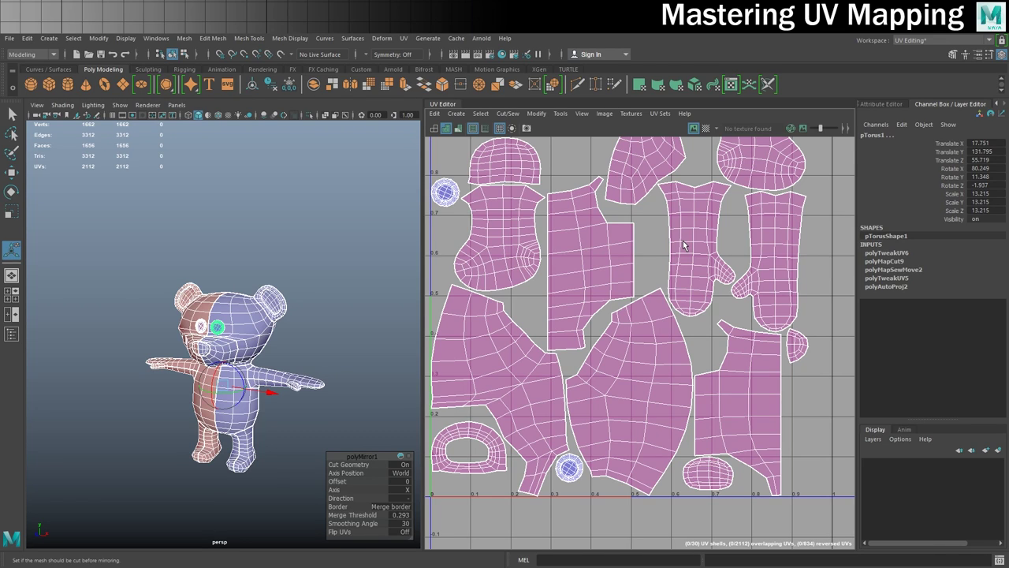
# Step: Export the selected bear and eyes as an FBX file named BearforSP in the scenes folder
pyautogui.click(9, 37)
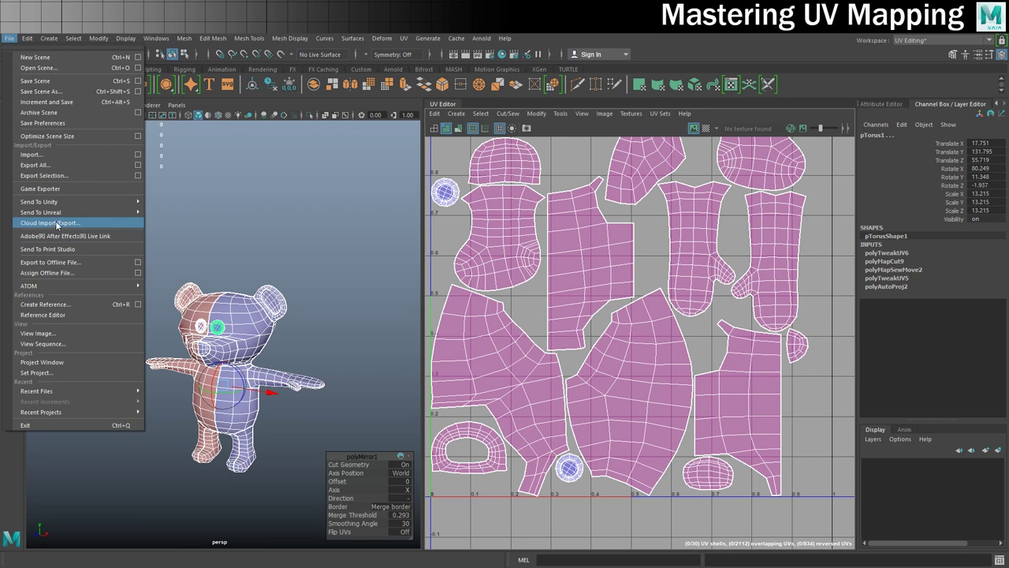
pyautogui.click(59, 175)
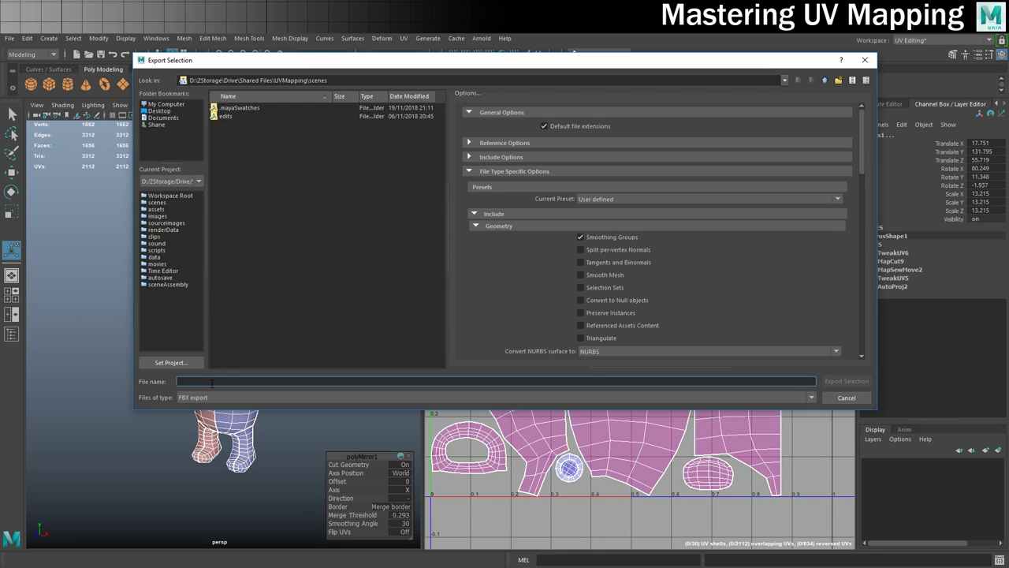
pyautogui.write('Bear')
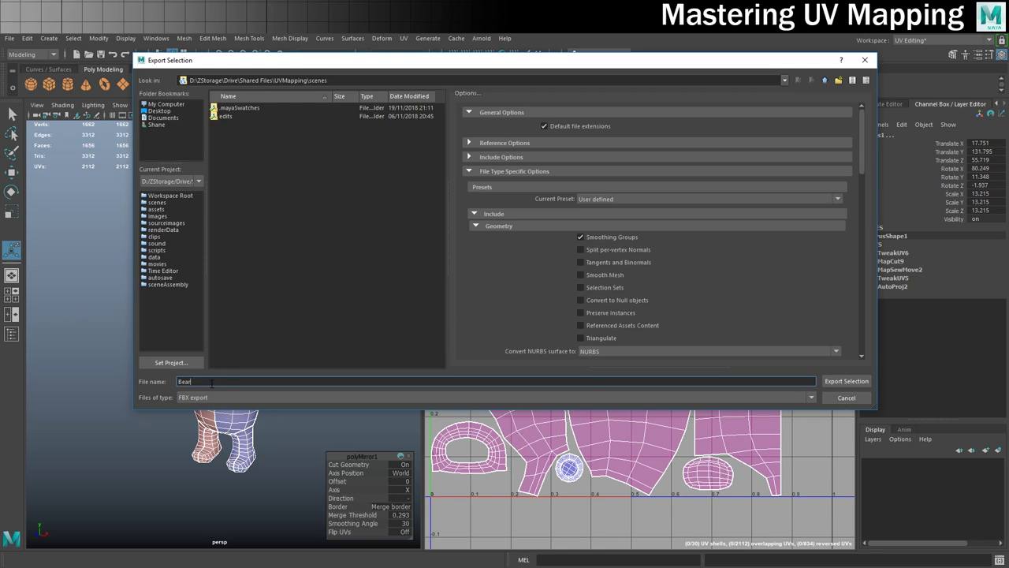
pyautogui.write('forSP')
pyautogui.click(854, 384)
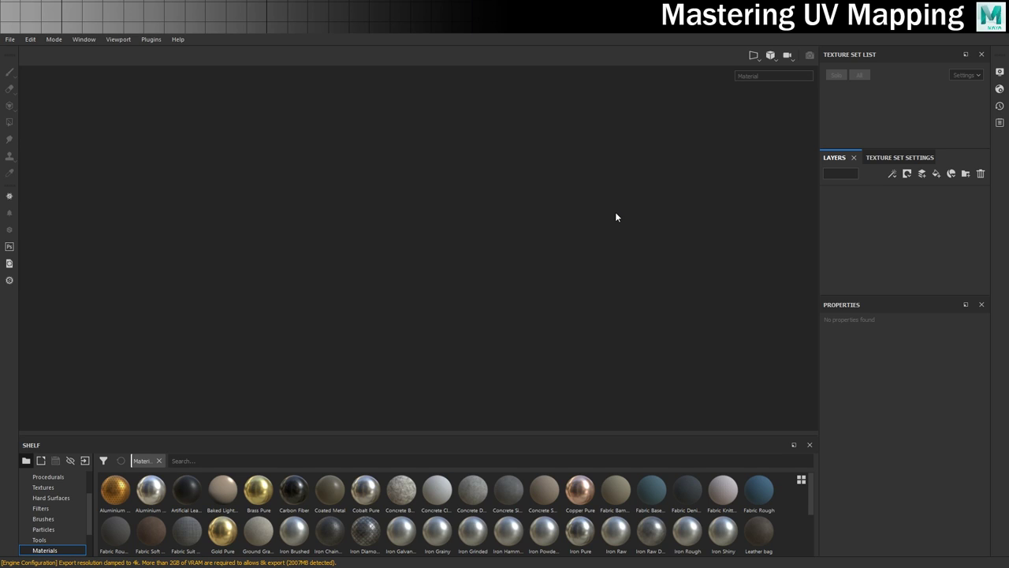
# Step: Show the 3D and 2D views side by side and create a new project using the BearforSP.fbx mesh from the scenes folder
pyautogui.click(753, 55)
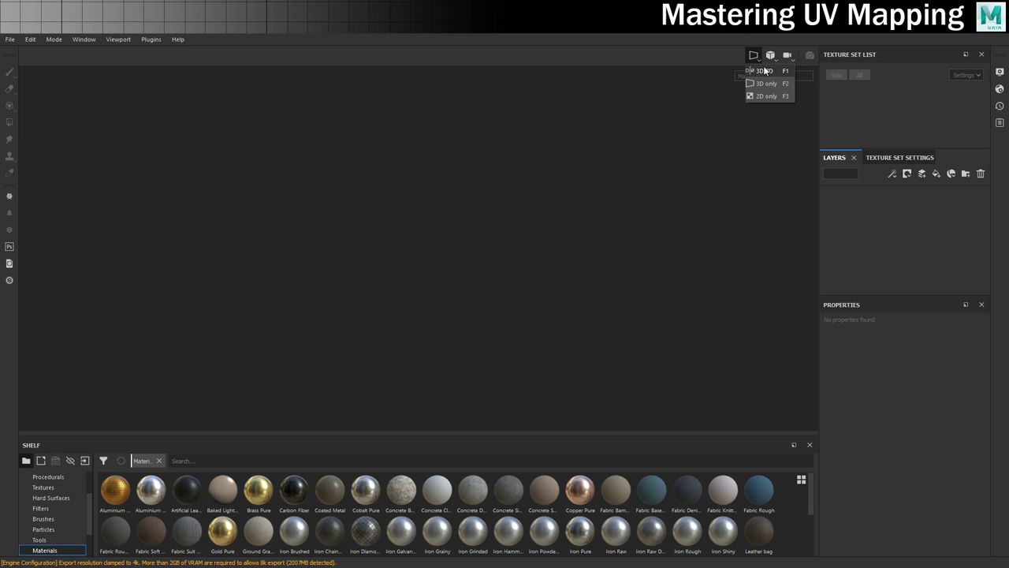
pyautogui.click(765, 71)
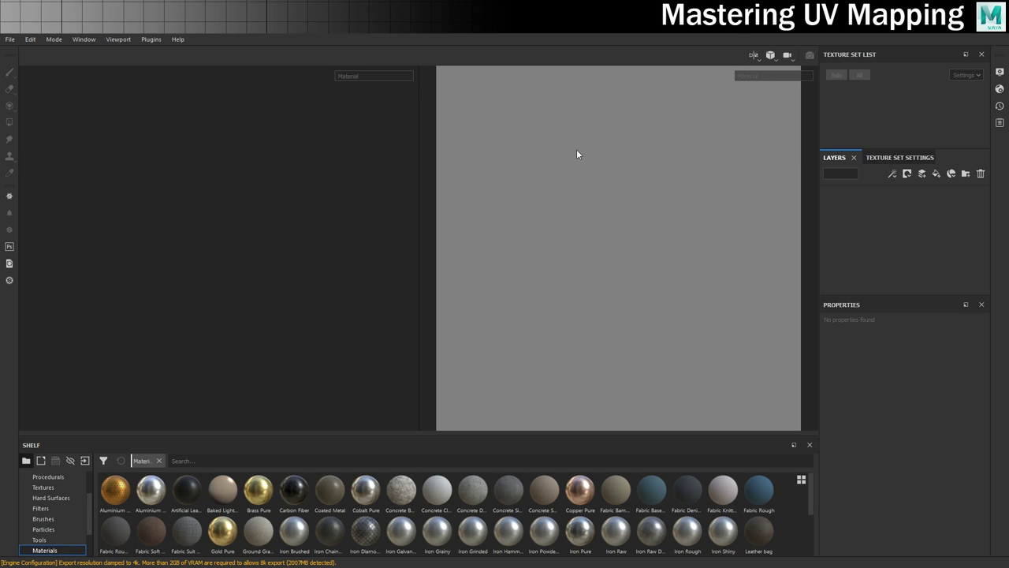
pyautogui.click(11, 39)
pyautogui.click(20, 56)
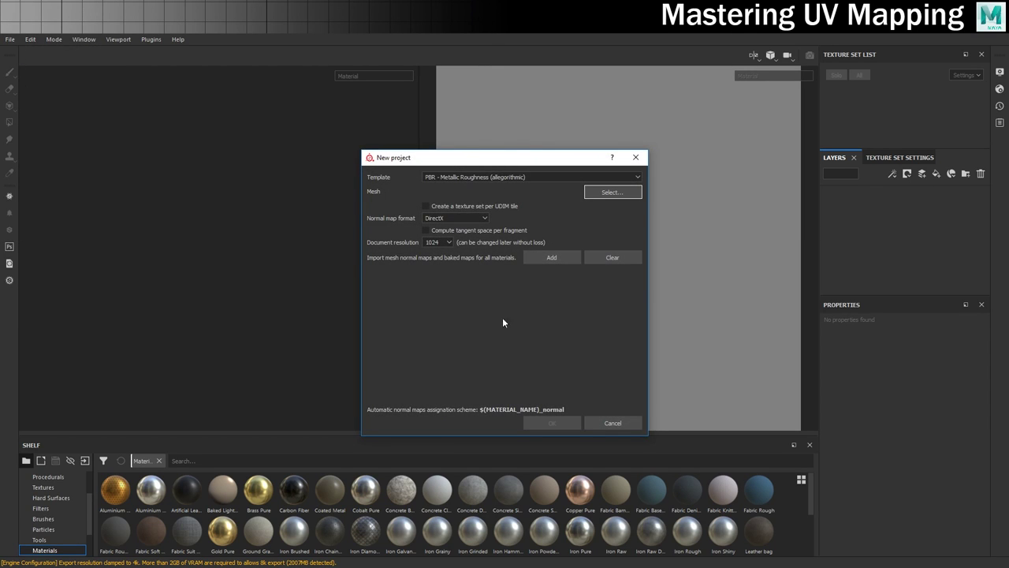
pyautogui.click(618, 192)
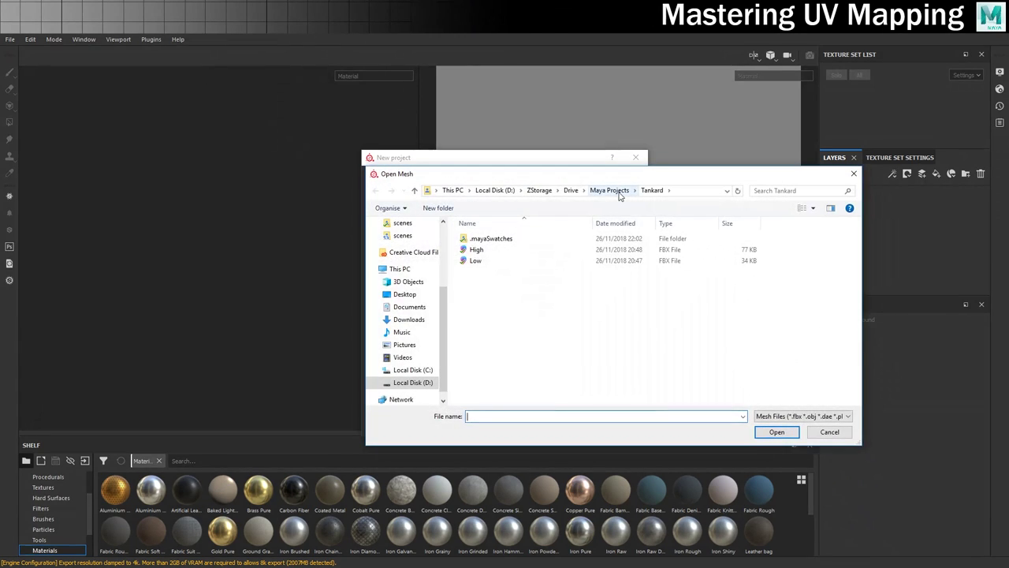
pyautogui.doubleClick(496, 273)
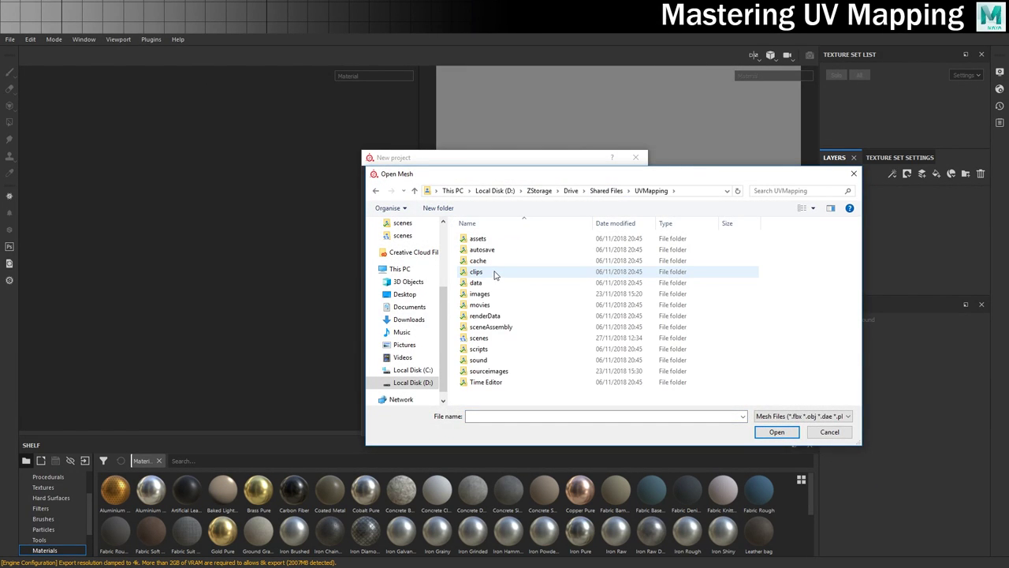
pyautogui.doubleClick(489, 338)
pyautogui.click(483, 261)
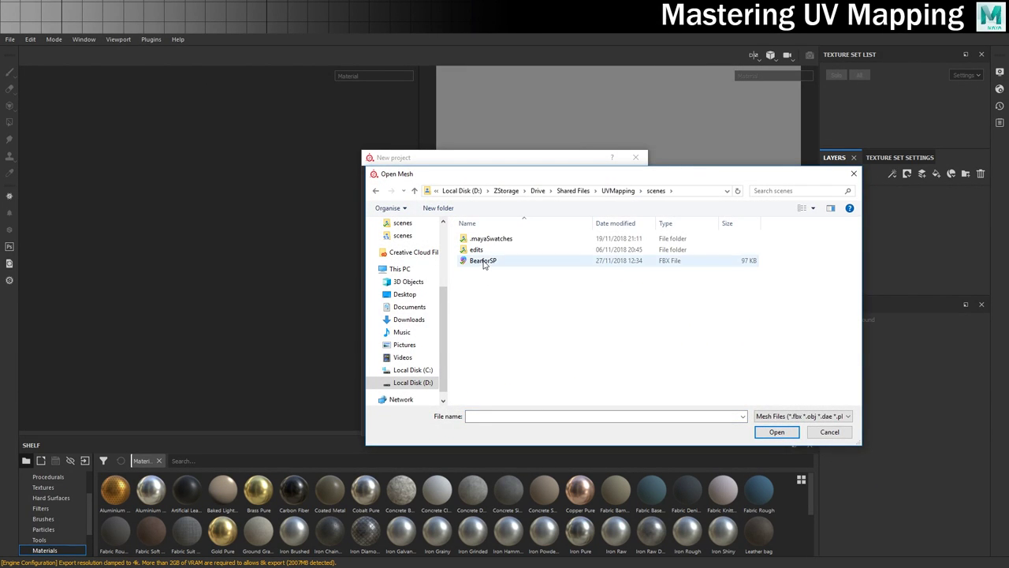
pyautogui.click(774, 432)
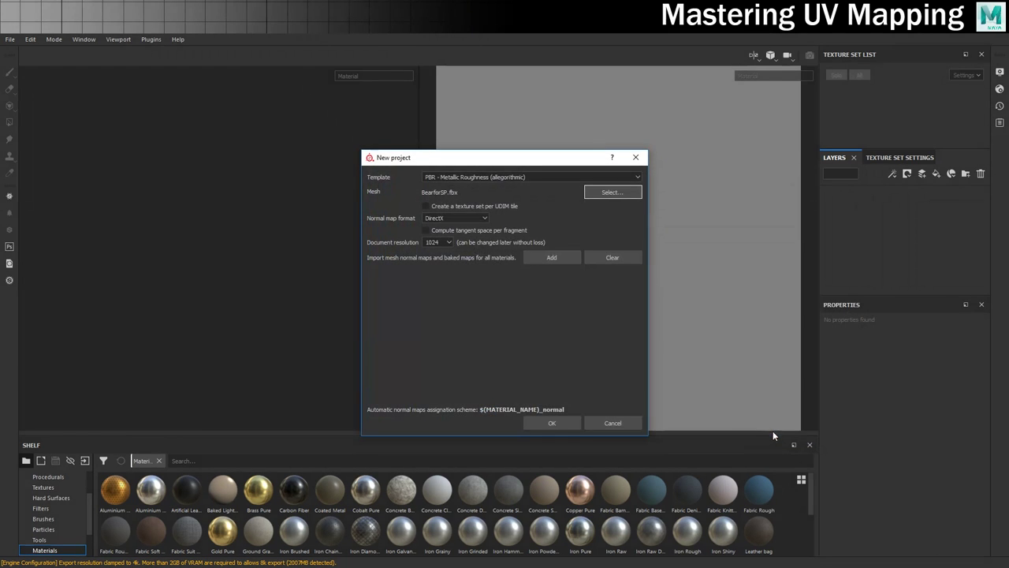
pyautogui.click(553, 423)
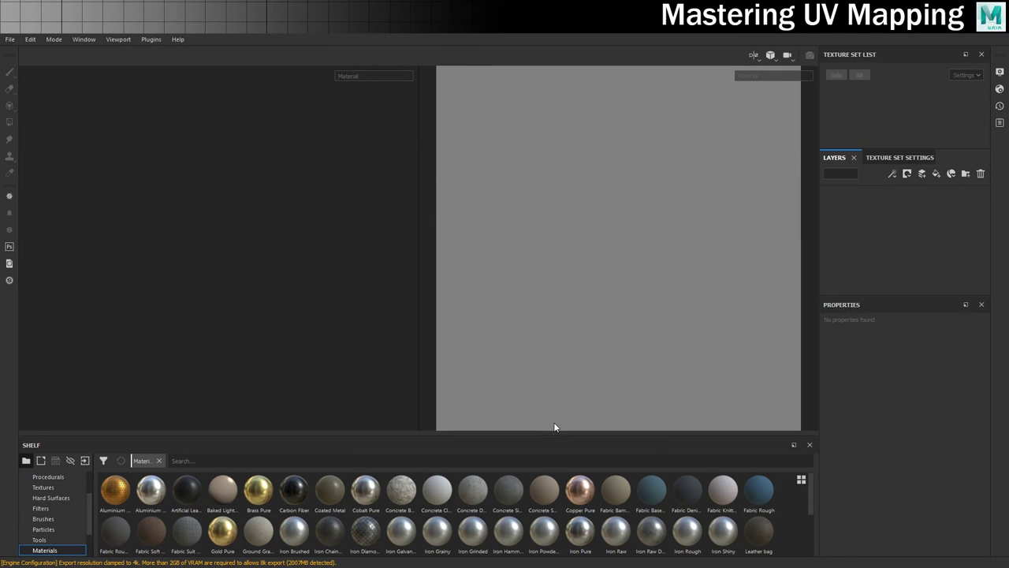
# Step: Bake the mesh maps for the lambert1 texture set with all map types enabled and a 1024 output size
pyautogui.moveTo(268, 274)
pyautogui.keyDown('alt'); pyautogui.mouseDown()
pyautogui.moveTo(275, 259)
pyautogui.moveTo(281, 266)
pyautogui.mouseUp(); pyautogui.keyUp('alt')
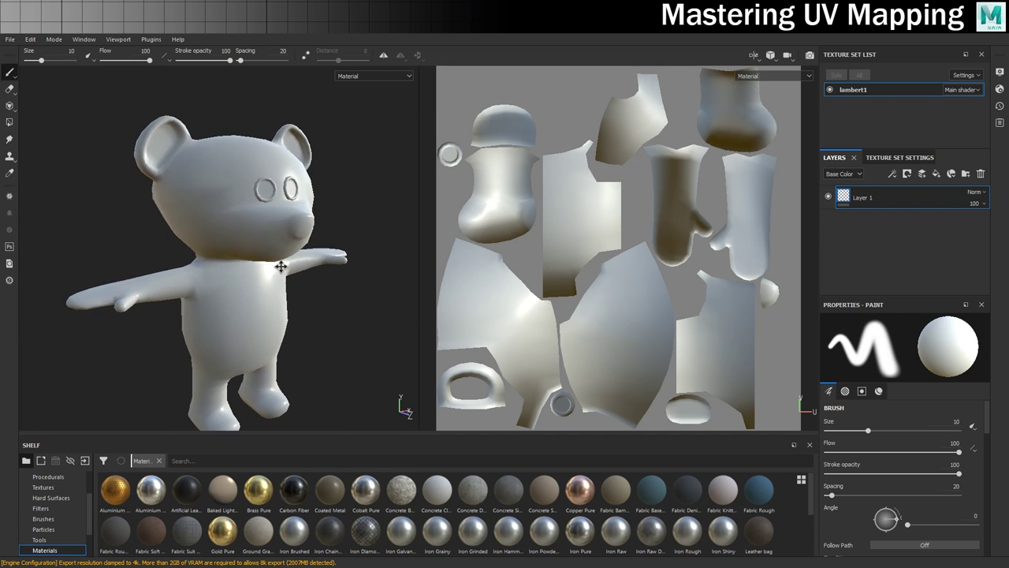
pyautogui.moveTo(304, 249)
pyautogui.keyDown('alt'); pyautogui.mouseDown(button='middle')
pyautogui.moveTo(313, 252)
pyautogui.moveTo(310, 238)
pyautogui.mouseUp(button='middle'); pyautogui.keyUp('alt')
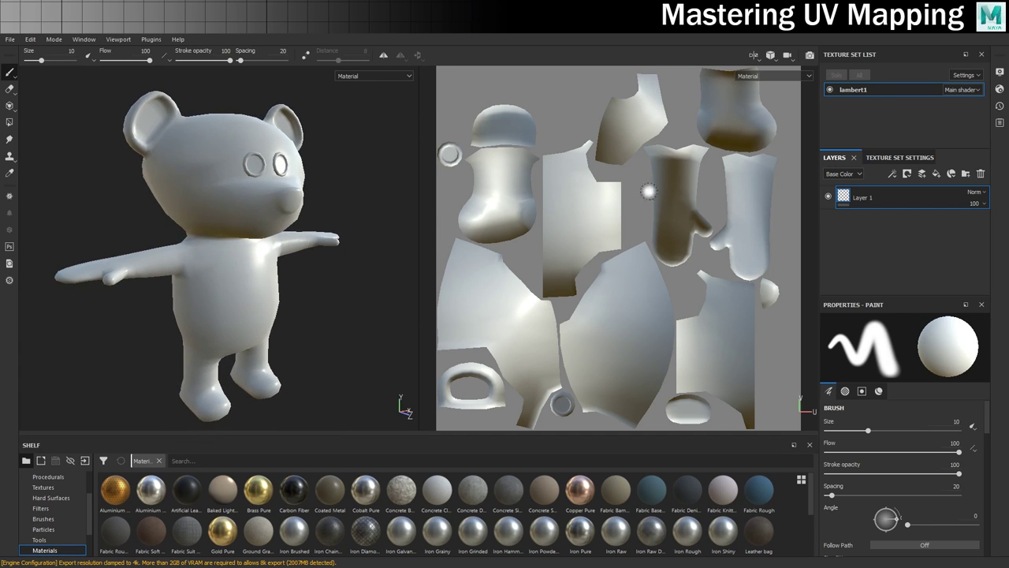
pyautogui.scroll(-1, 698, 229)
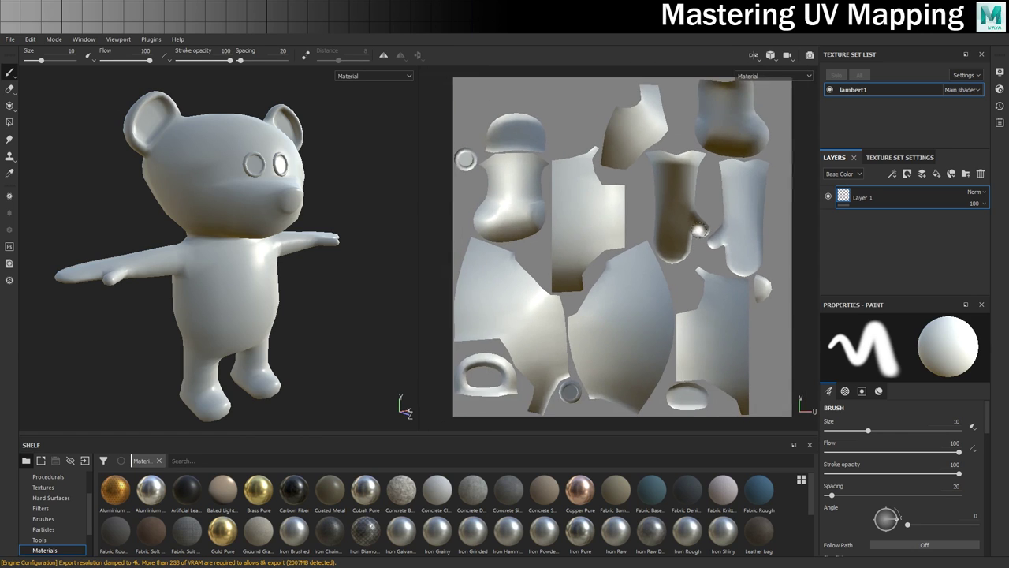
pyautogui.scroll(-2, 698, 230)
pyautogui.click(914, 158)
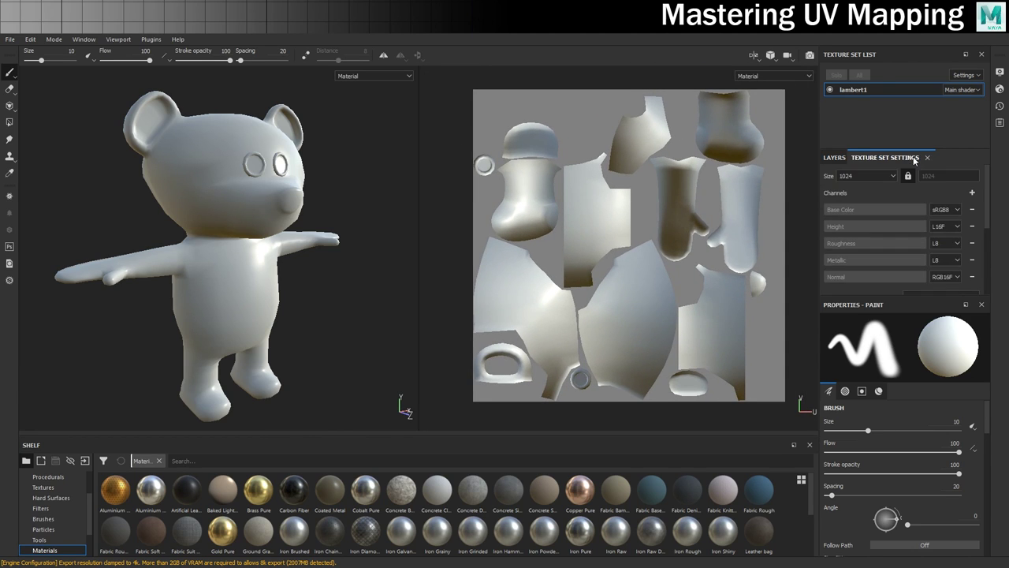
pyautogui.scroll(-2, 919, 216)
pyautogui.click(950, 279)
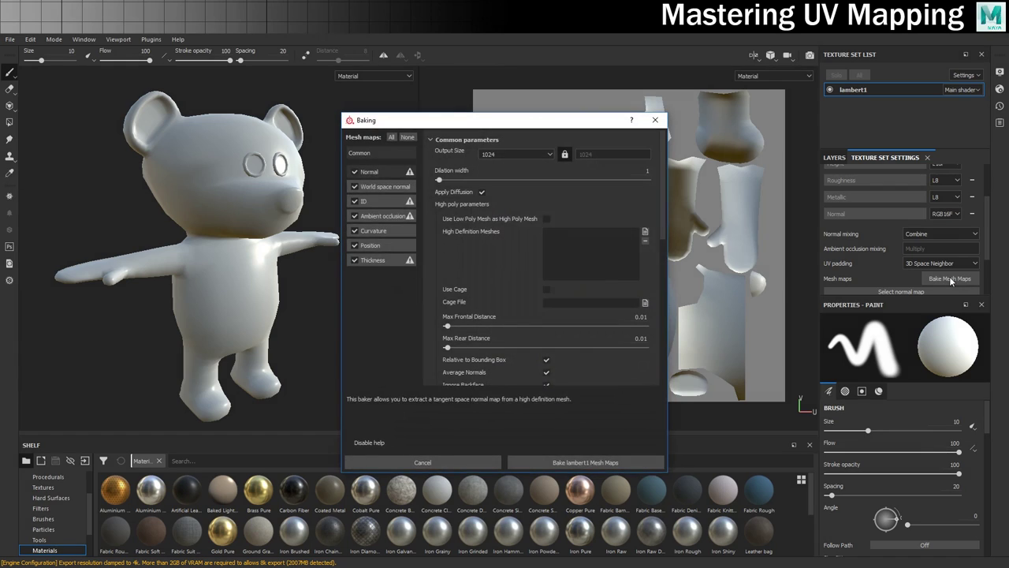
pyautogui.click(554, 462)
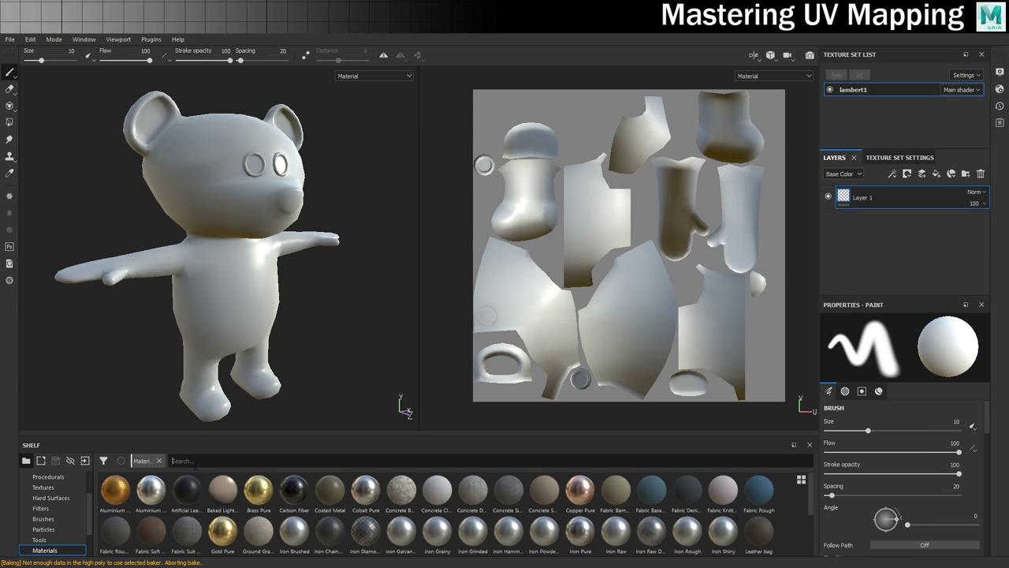
# Step: Search the material shelf for fabric and add Fabric Knitted Sweater as a fill layer above Layer 1
pyautogui.write('fabric')
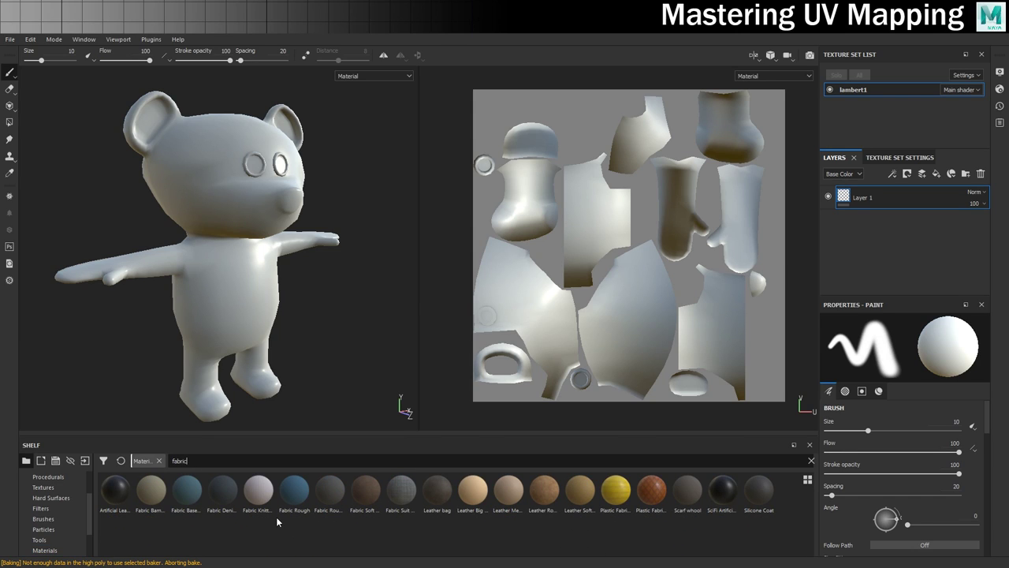
pyautogui.moveTo(258, 495)
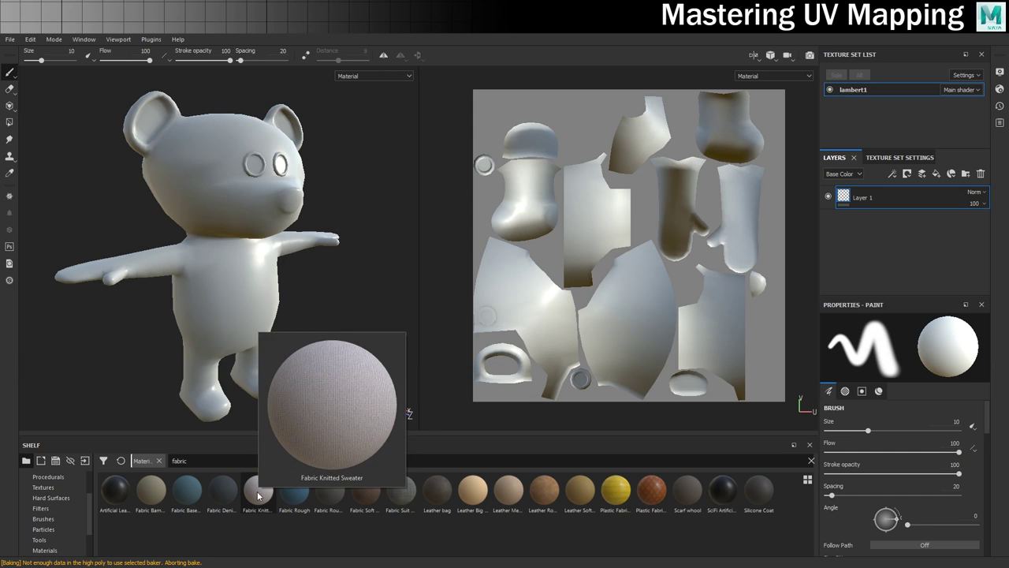
pyautogui.moveTo(259, 495); pyautogui.dragTo(888, 195)
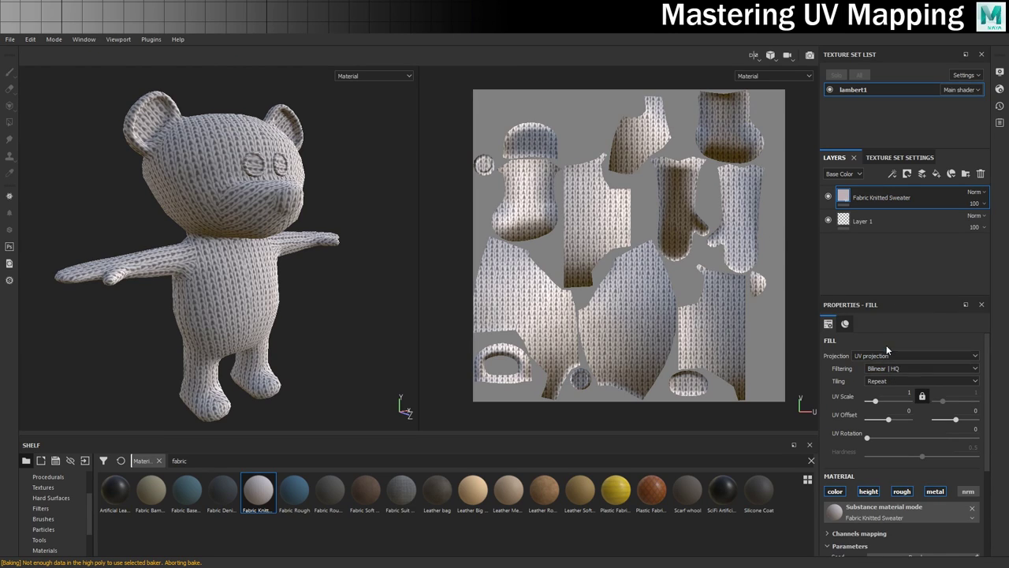
# Step: Set the knitted sweater layer's Fabric Color to a dark golden brown with hue about 0.108 and full saturation
pyautogui.scroll(-3, 895, 410)
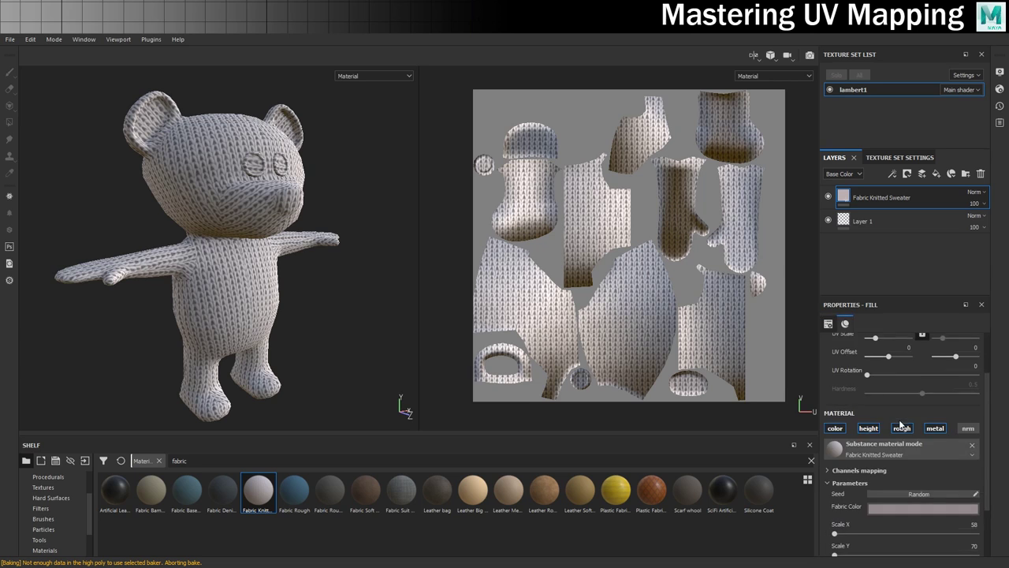
pyautogui.click(901, 478)
pyautogui.moveTo(903, 422); pyautogui.dragTo(954, 448)
pyautogui.moveTo(941, 410); pyautogui.dragTo(944, 433)
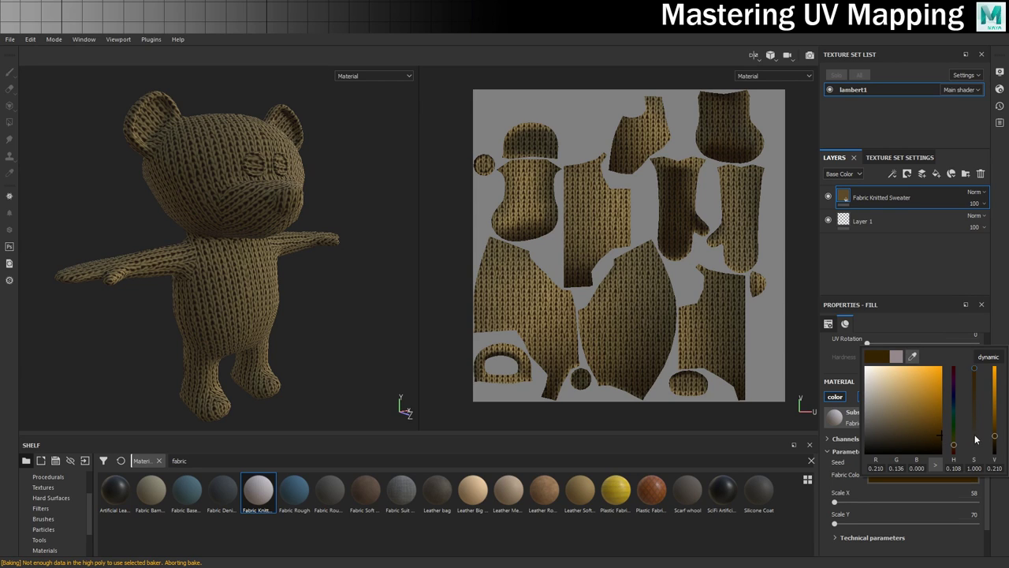
pyautogui.moveTo(995, 436); pyautogui.dragTo(995, 429)
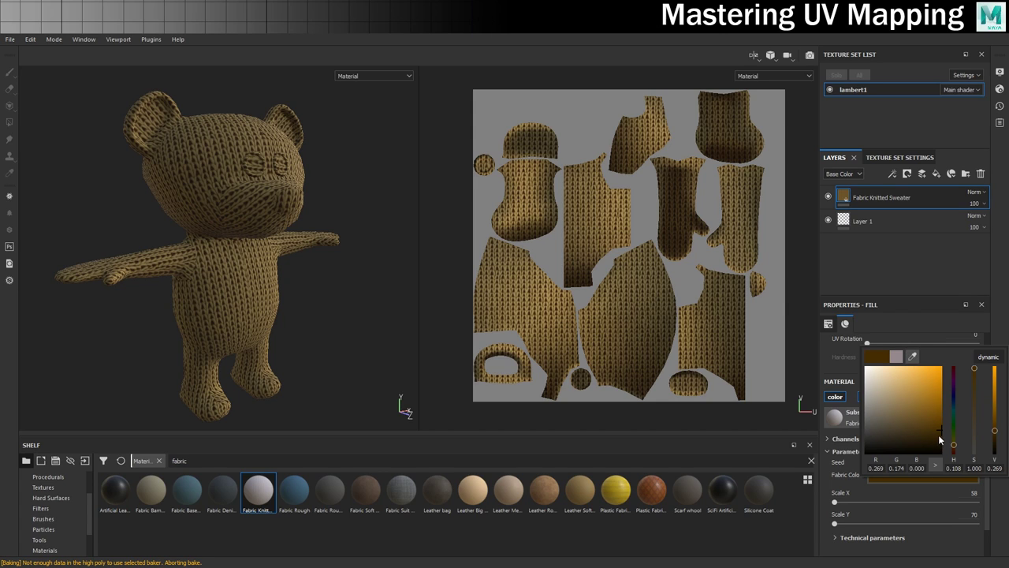
pyautogui.moveTo(942, 429); pyautogui.dragTo(942, 432)
pyautogui.click(904, 247)
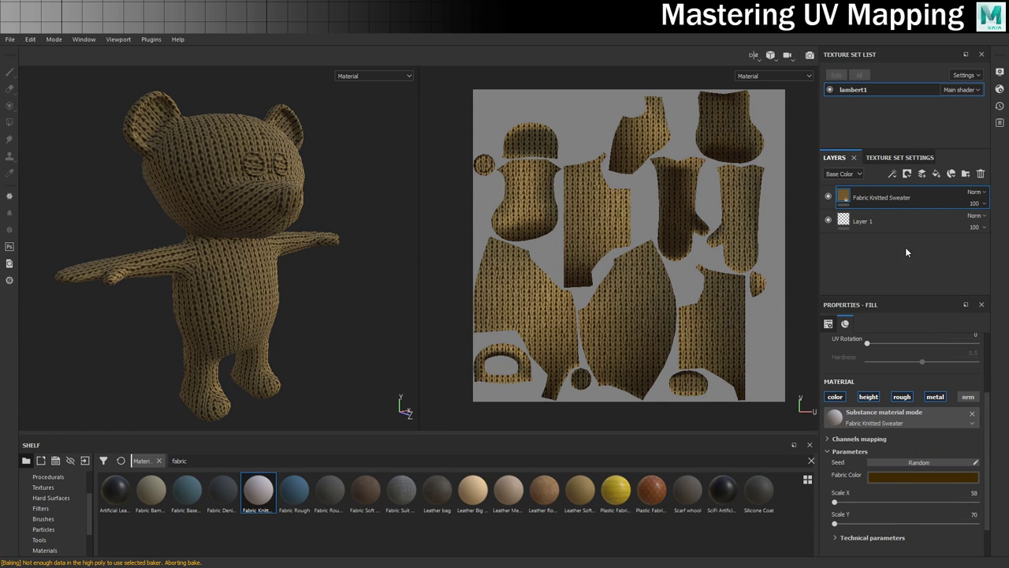
# Step: Set the knitted sweater fill's UV Scale to 1.5 for a finer knit pattern
pyautogui.scroll(3, 879, 447)
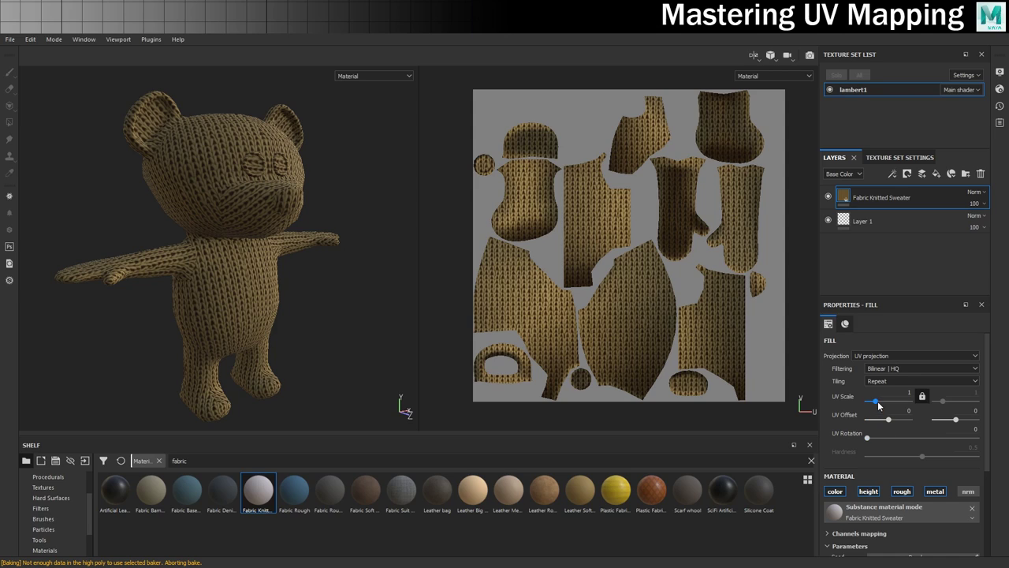
pyautogui.click(905, 393)
pyautogui.write('.5')
pyautogui.press('Return')
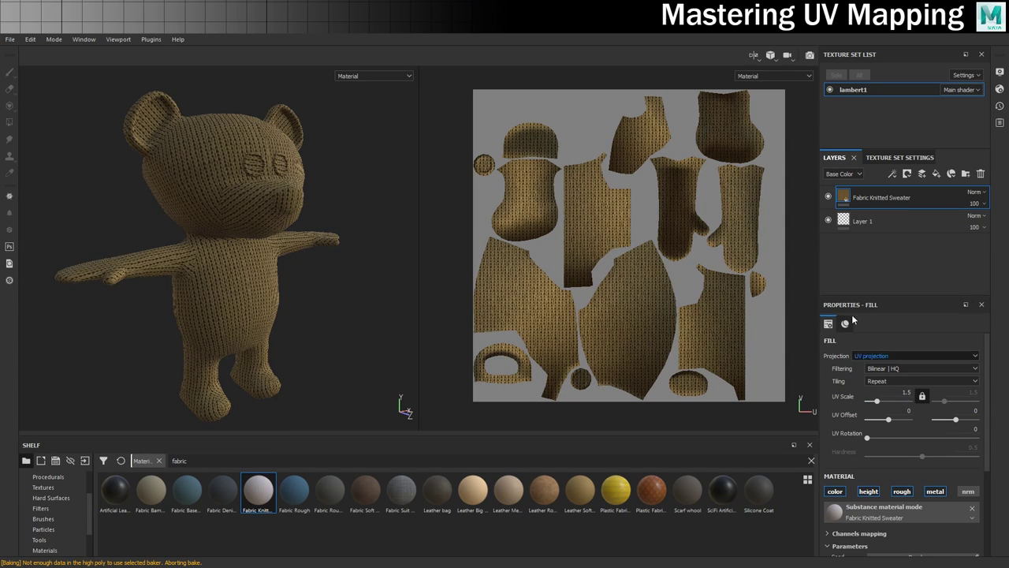
# Step: Add a white mask to the Fabric Knitted Sweater layer
pyautogui.doubleClick(867, 198)
pyautogui.rightClick(868, 197)
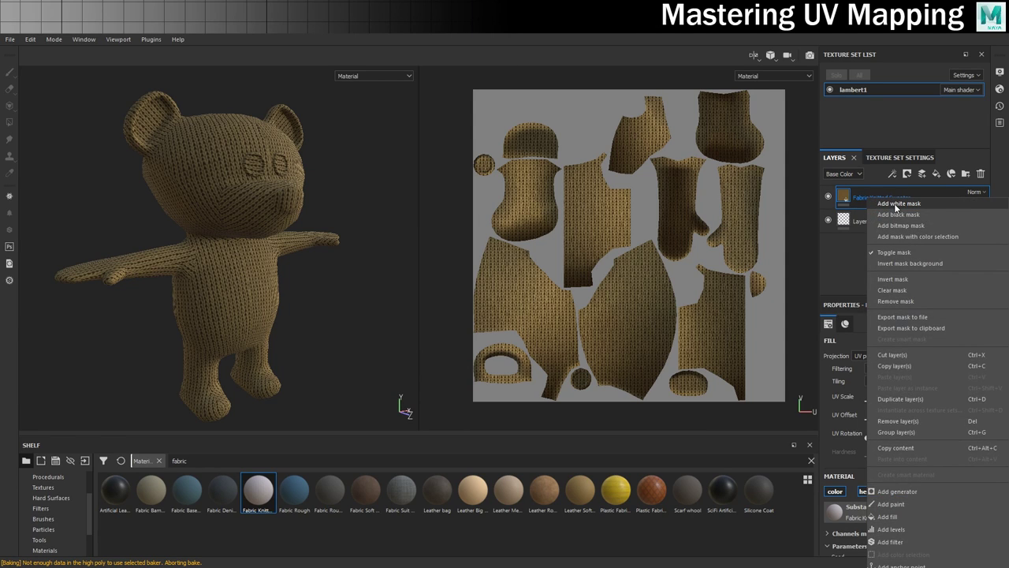
pyautogui.click(897, 203)
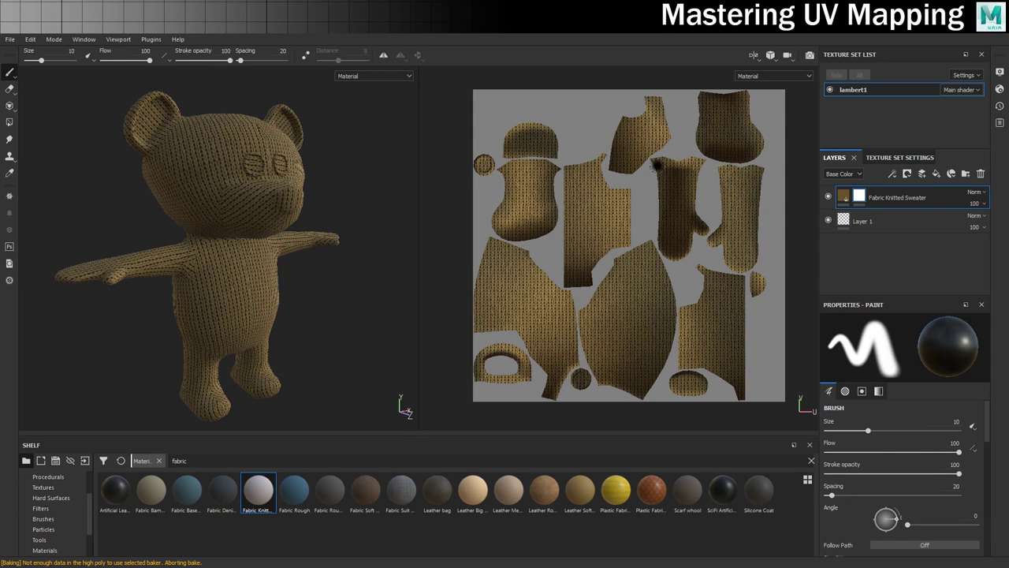
# Step: Using Polygon Fill with colour value 0, mask the knit off the round eye shell beside the foot shell in the UV layout
pyautogui.click(9, 123)
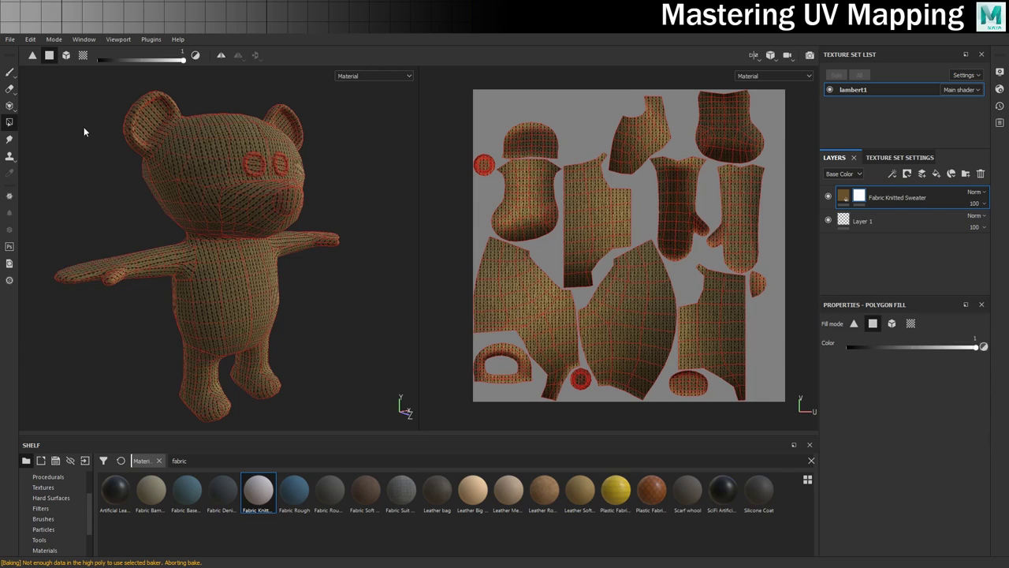
pyautogui.moveTo(177, 61); pyautogui.dragTo(99, 60)
pyautogui.scroll(5, 473, 158)
pyautogui.scroll(2, 493, 161)
pyautogui.moveTo(470, 130); pyautogui.dragTo(566, 264)
# Step: Mask the knit off the second round eye shell near the lower edge of the UV layout
pyautogui.scroll(-6, 634, 243)
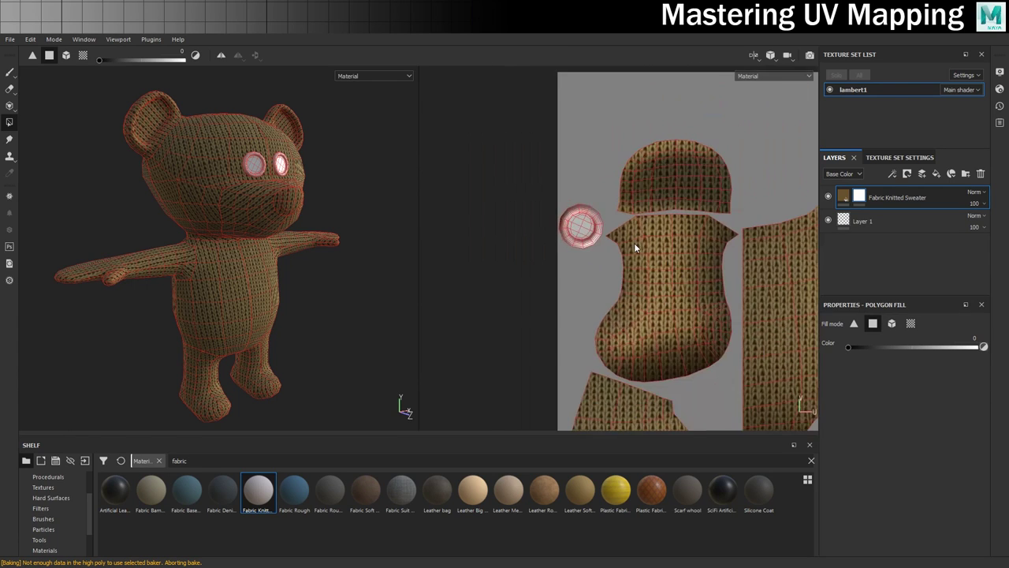
pyautogui.keyDown('alt'); pyautogui.moveTo(687, 313); pyautogui.dragTo(558, 127, button='middle'); pyautogui.keyUp('alt')
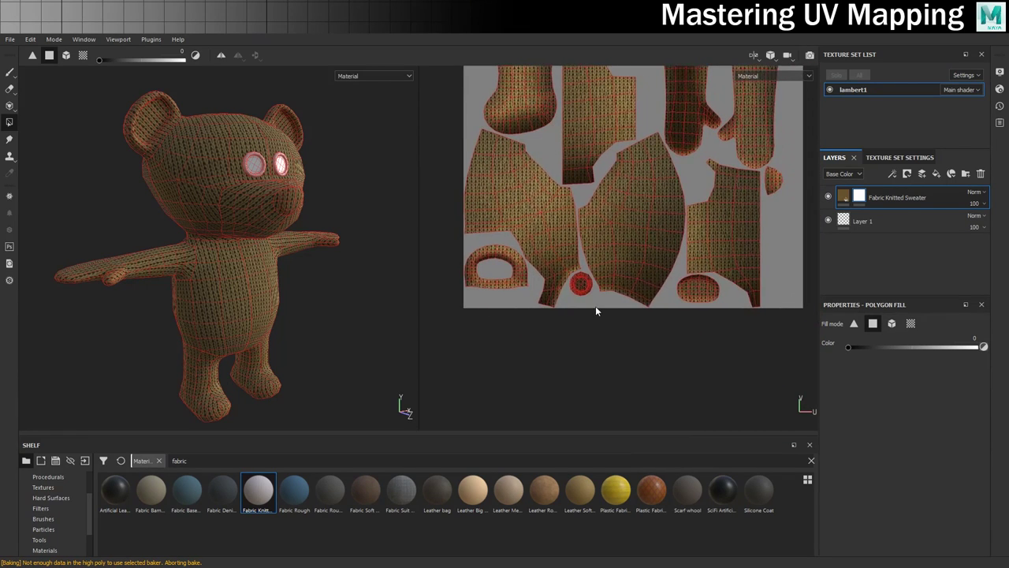
pyautogui.scroll(5, 587, 292)
pyautogui.moveTo(583, 271); pyautogui.dragTo(636, 286, button='middle')
pyautogui.moveTo(641, 356); pyautogui.dragTo(552, 245)
pyautogui.scroll(1, 551, 244)
# Step: Mask the knit off the oval inner-ear shell and the small nose shell
pyautogui.scroll(-4, 587, 280)
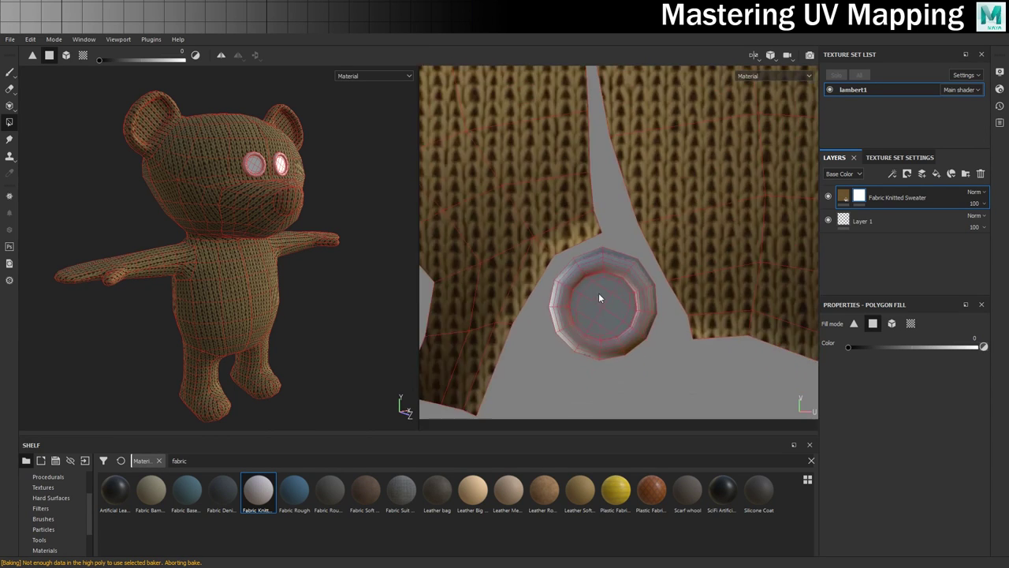
pyautogui.scroll(3, 782, 324)
pyautogui.moveTo(782, 324); pyautogui.dragTo(667, 249)
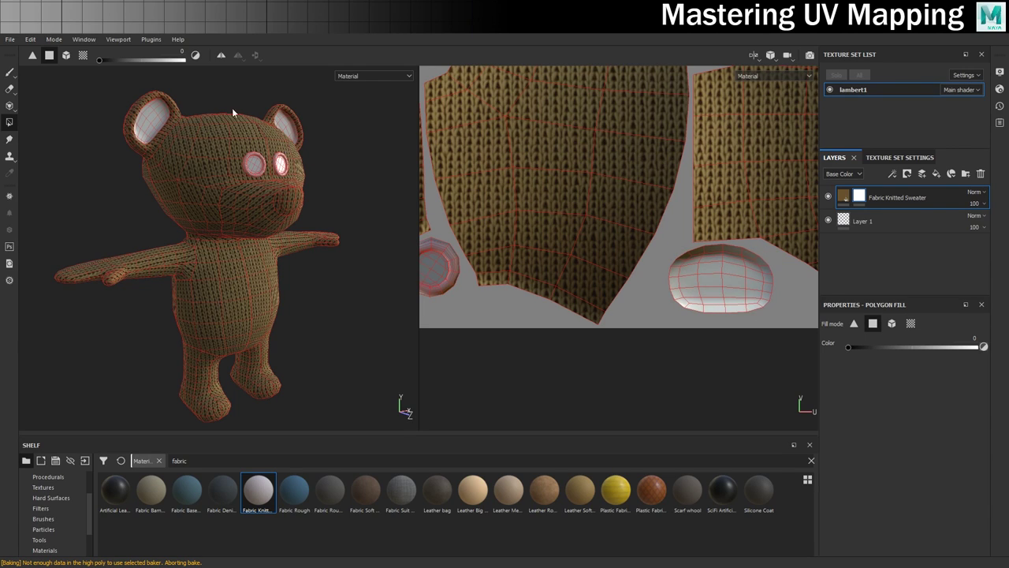
pyautogui.scroll(-6, 583, 207)
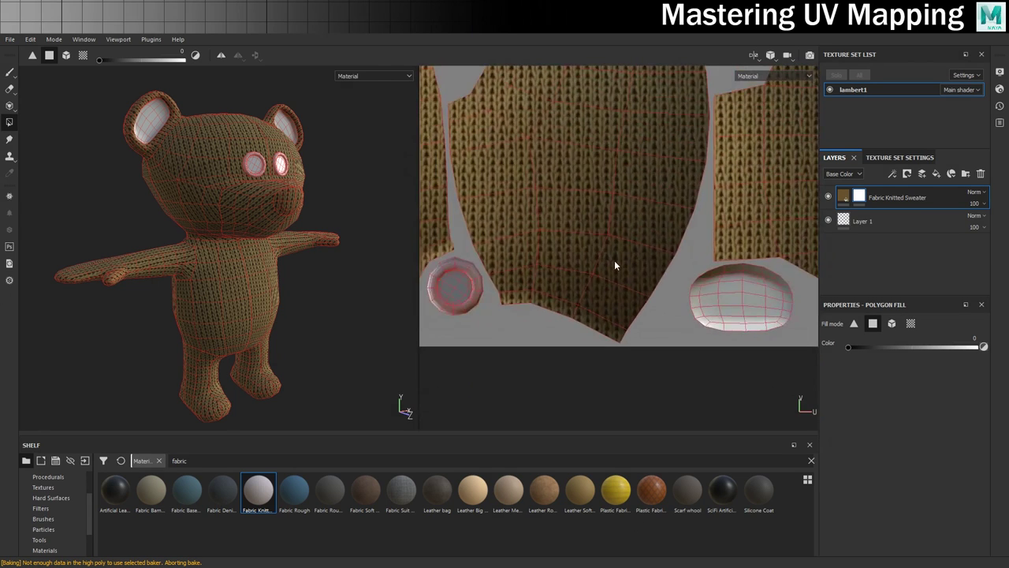
pyautogui.scroll(5, 697, 198)
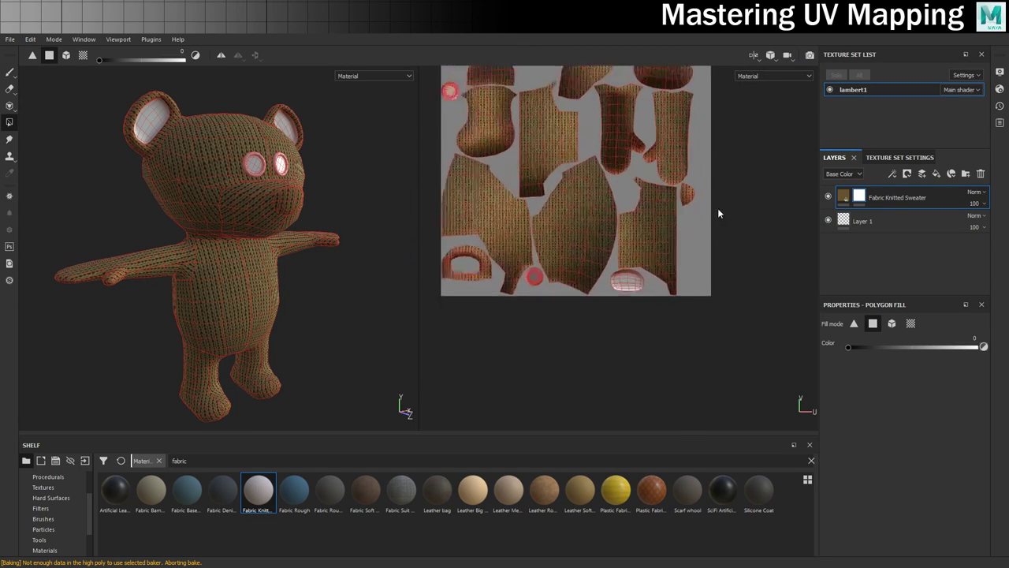
pyautogui.moveTo(655, 219); pyautogui.dragTo(670, 259, button='middle')
pyautogui.click(604, 232)
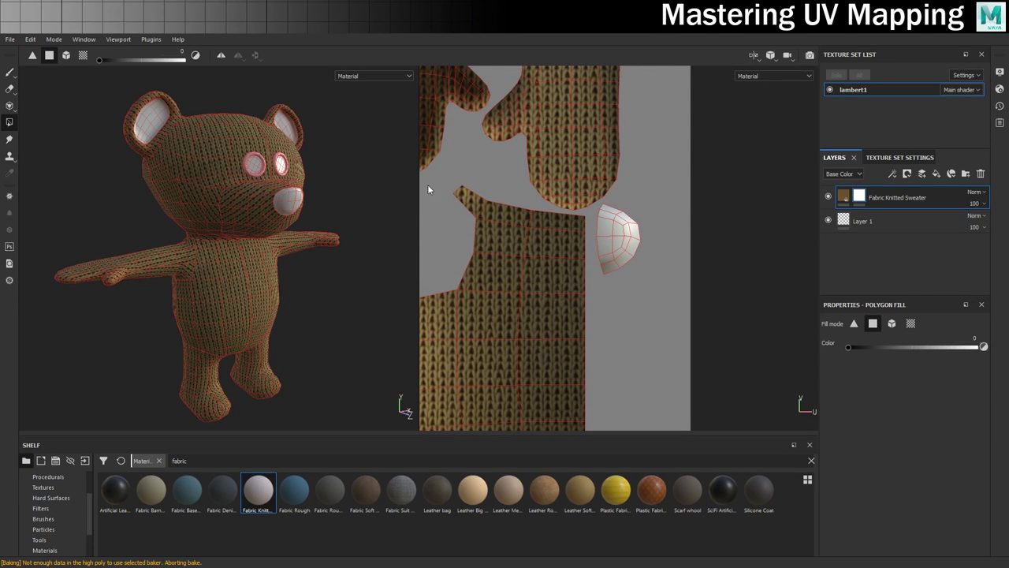
# Step: Duplicate the masked Fabric Knitted Sweater layer and select the copy's fill content for editing
pyautogui.rightClick(902, 199)
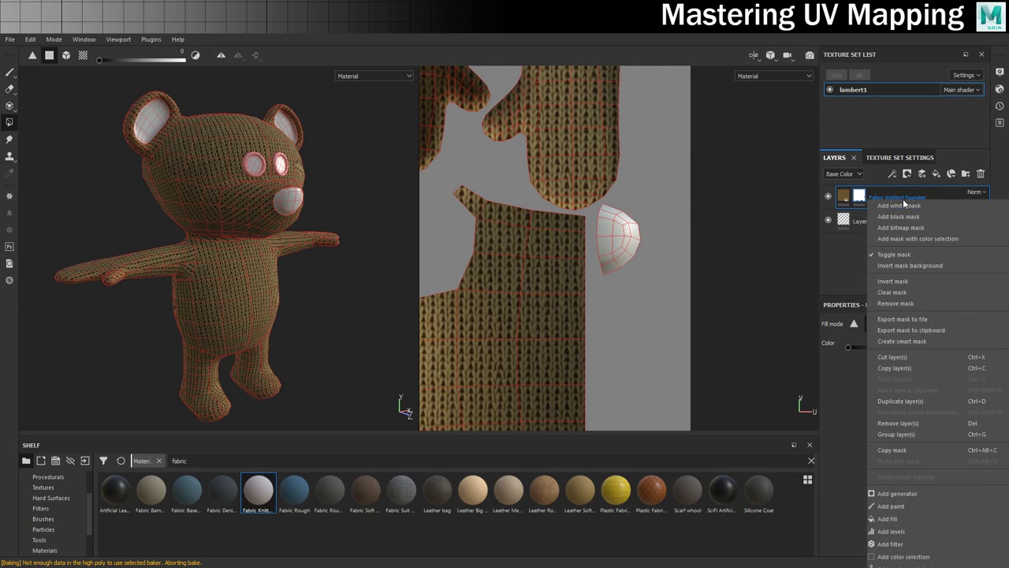
pyautogui.click(912, 400)
pyautogui.click(844, 197)
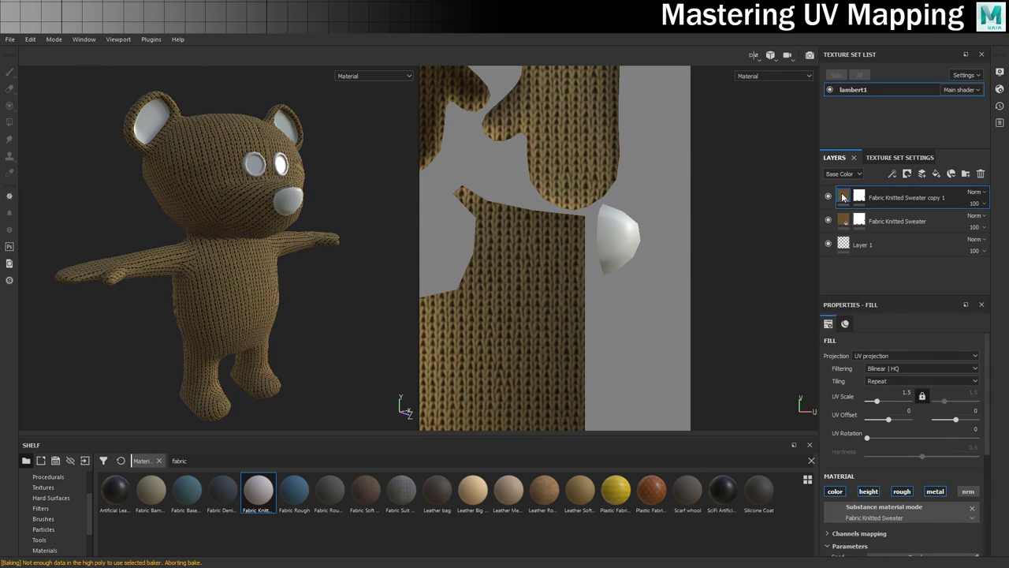
# Step: Set the copied knit layer's fabric colour to golden yellow, about R 0.575, G 0.372, B 0
pyautogui.scroll(-1, 865, 424)
pyautogui.click(917, 481)
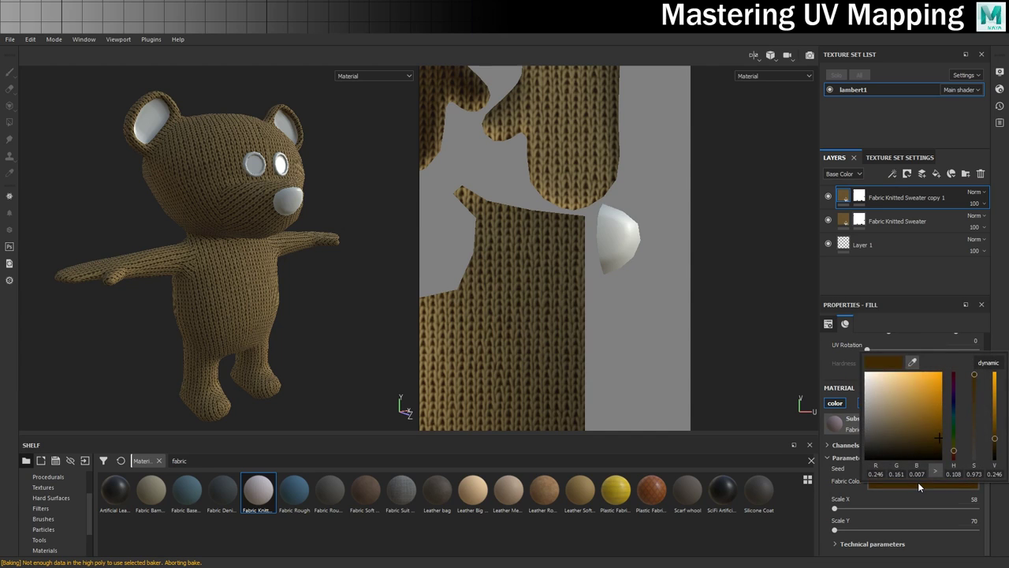
pyautogui.click(936, 436)
pyautogui.moveTo(936, 436); pyautogui.dragTo(942, 408)
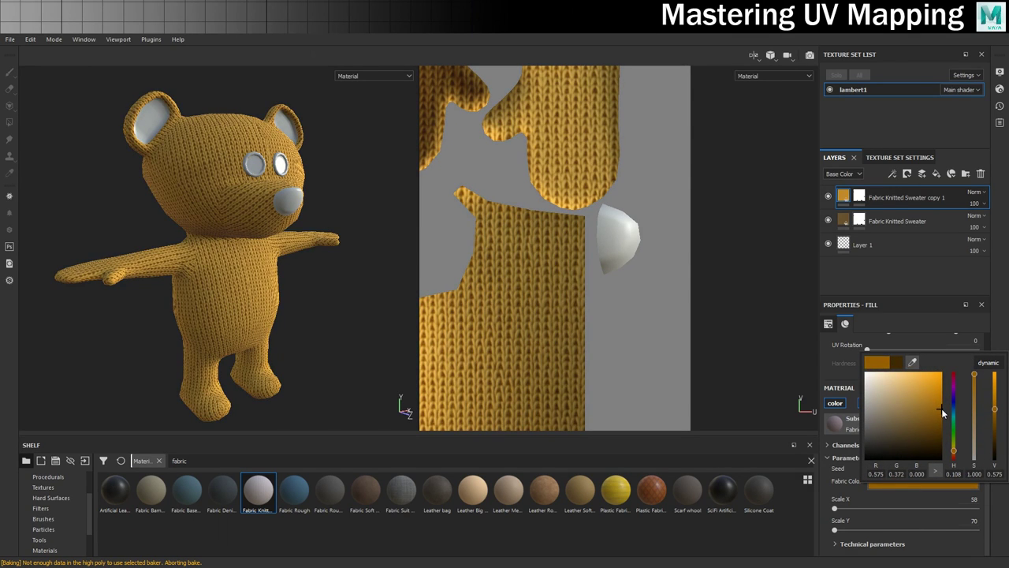
# Step: Add a black mask to the yellow knit copy and reveal it on the oval inner-ear shell using Polygon Fill with colour value 1
pyautogui.rightClick(859, 196)
pyautogui.click(893, 211)
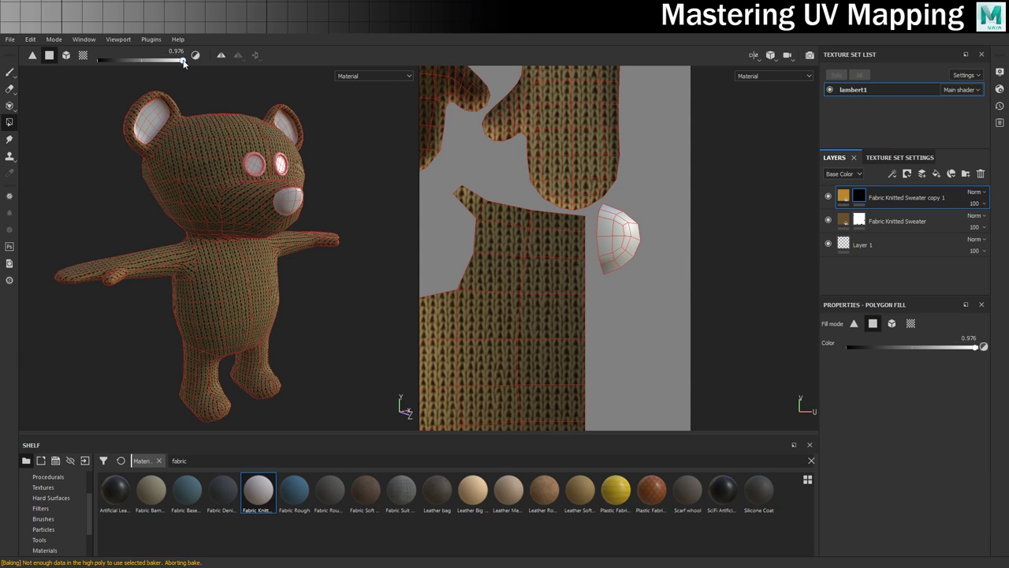
pyautogui.scroll(-5, 601, 246)
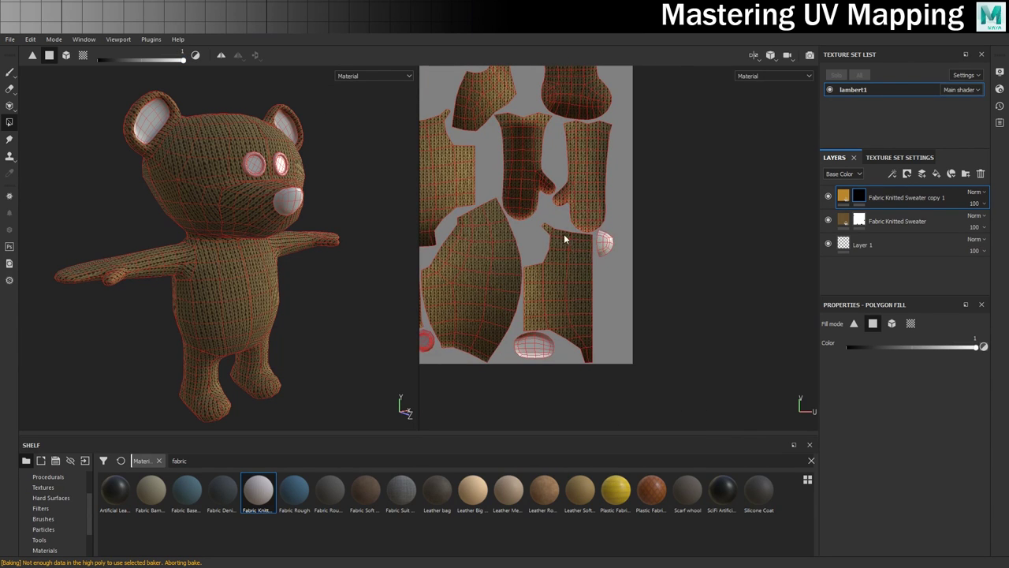
pyautogui.scroll(1, 615, 263)
pyautogui.scroll(-3, 615, 259)
pyautogui.keyDown('alt'); pyautogui.moveTo(576, 280); pyautogui.dragTo(615, 226, button='middle'); pyautogui.keyUp('alt')
pyautogui.scroll(-2, 623, 240)
pyautogui.scroll(1, 619, 242)
pyautogui.scroll(5, 643, 237)
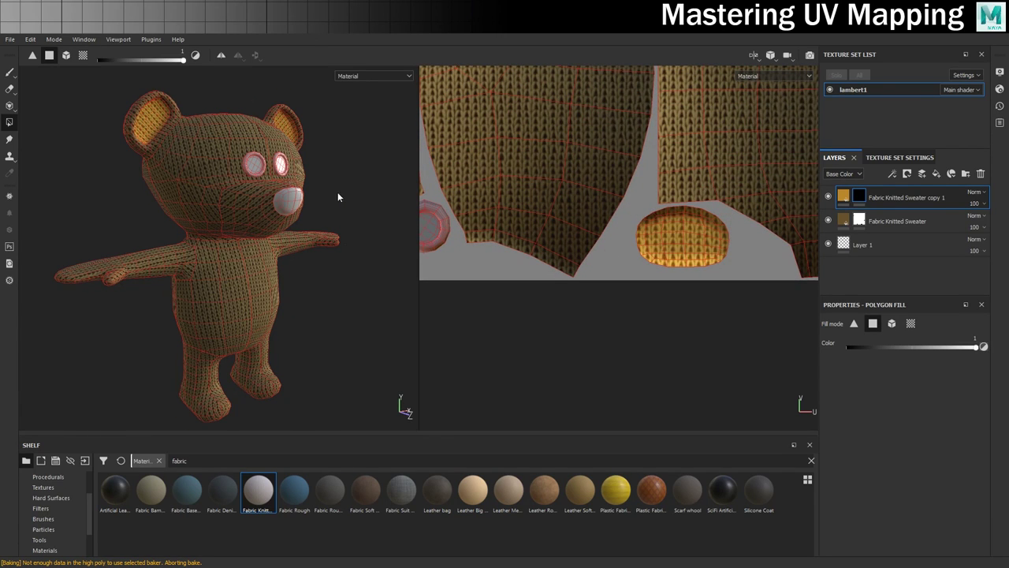
# Step: Fill the whole muzzle shell near the upper edge of the UV layout with the yellow knit
pyautogui.scroll(-4, 544, 192)
pyautogui.scroll(-3, 544, 192)
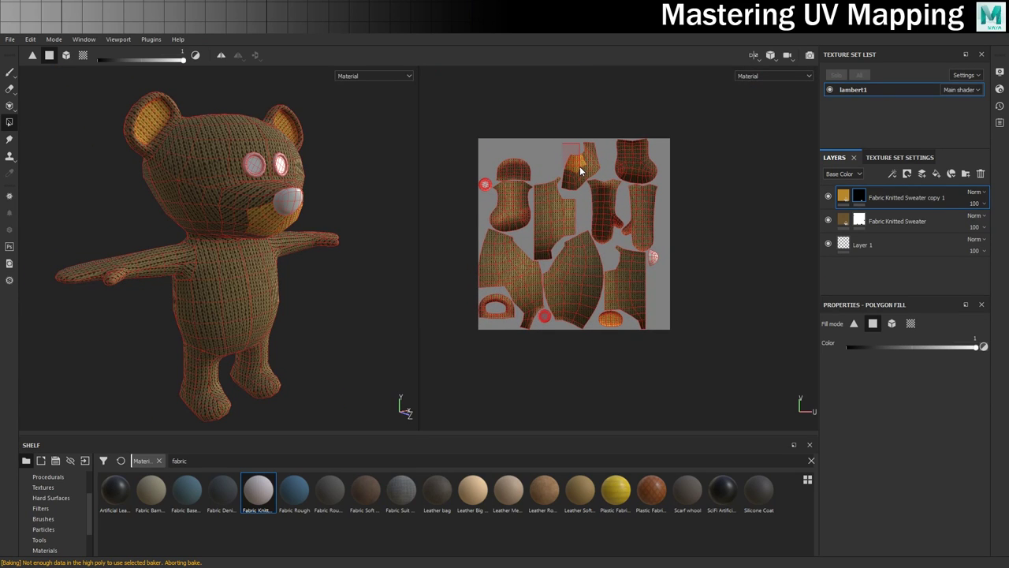
pyautogui.scroll(6, 580, 153)
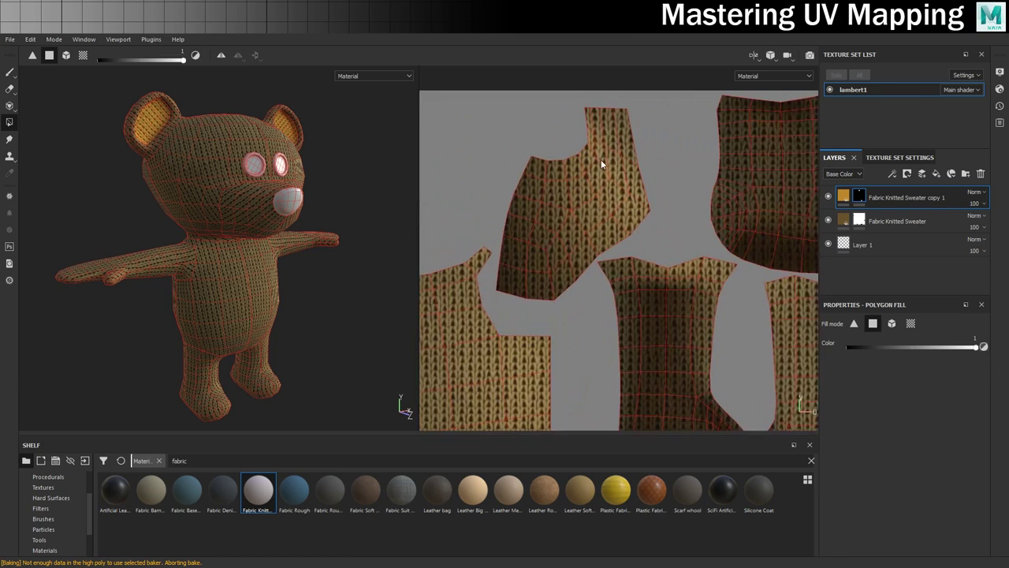
pyautogui.moveTo(581, 94); pyautogui.dragTo(639, 220)
pyautogui.moveTo(518, 140); pyautogui.dragTo(563, 221)
pyautogui.moveTo(555, 274); pyautogui.dragTo(603, 227)
pyautogui.scroll(-2, 600, 228)
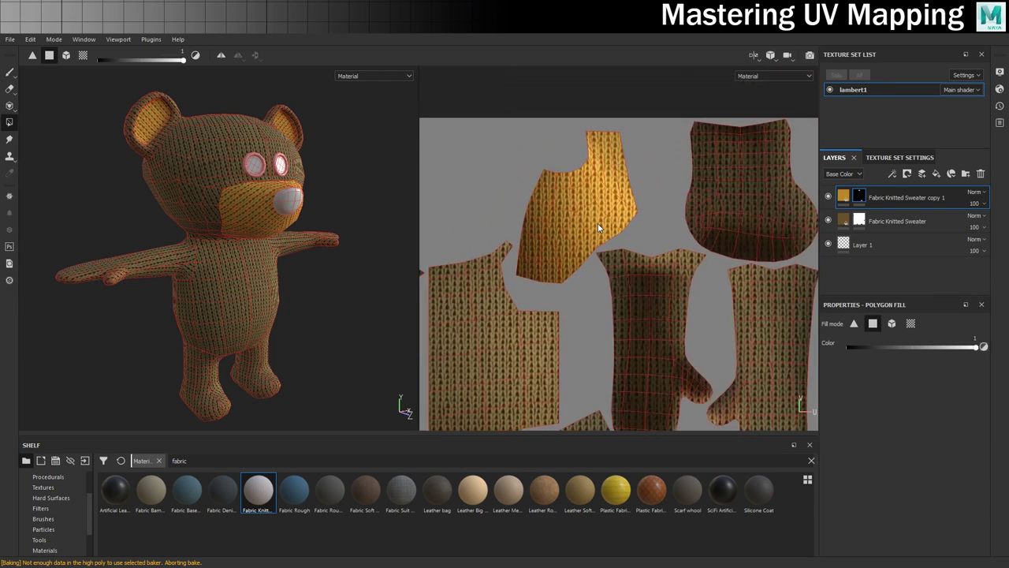
pyautogui.scroll(-4, 602, 224)
pyautogui.keyDown('alt'); pyautogui.moveTo(615, 266); pyautogui.dragTo(609, 222, button='middle'); pyautogui.keyUp('alt')
pyautogui.keyDown('alt'); pyautogui.moveTo(328, 267); pyautogui.dragTo(305, 284); pyautogui.keyUp('alt')
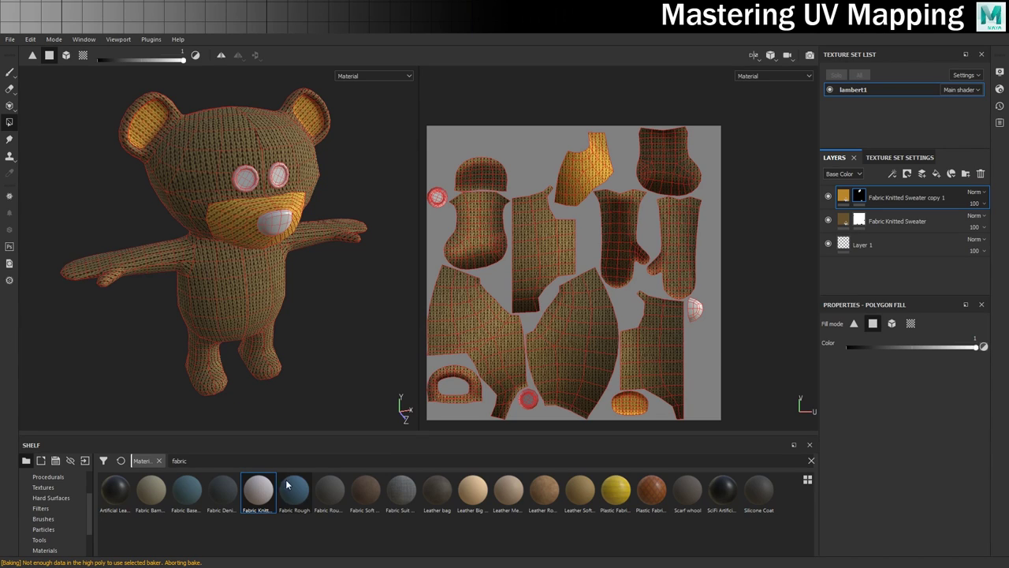
# Step: Search the materials for leather and add Leather Rough as a new layer above the yellow knit copy
pyautogui.doubleClick(196, 460)
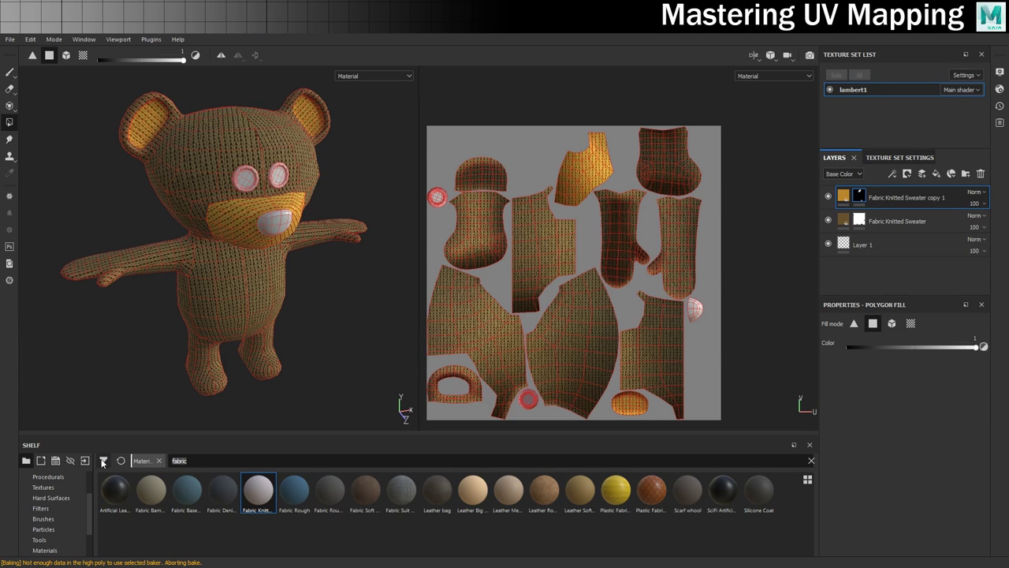
pyautogui.press('BackSpace')
pyautogui.write('le')
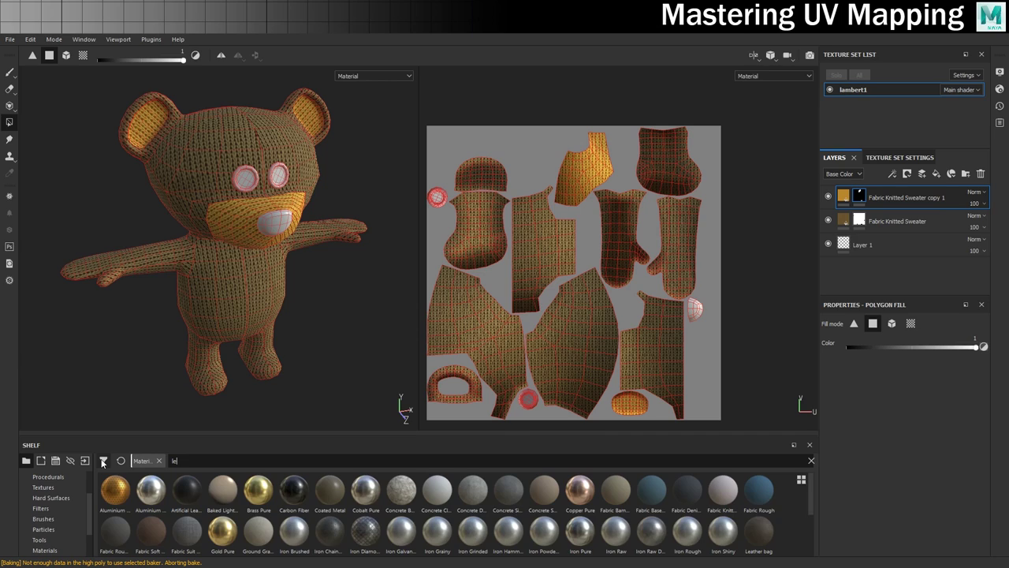
pyautogui.write('ather')
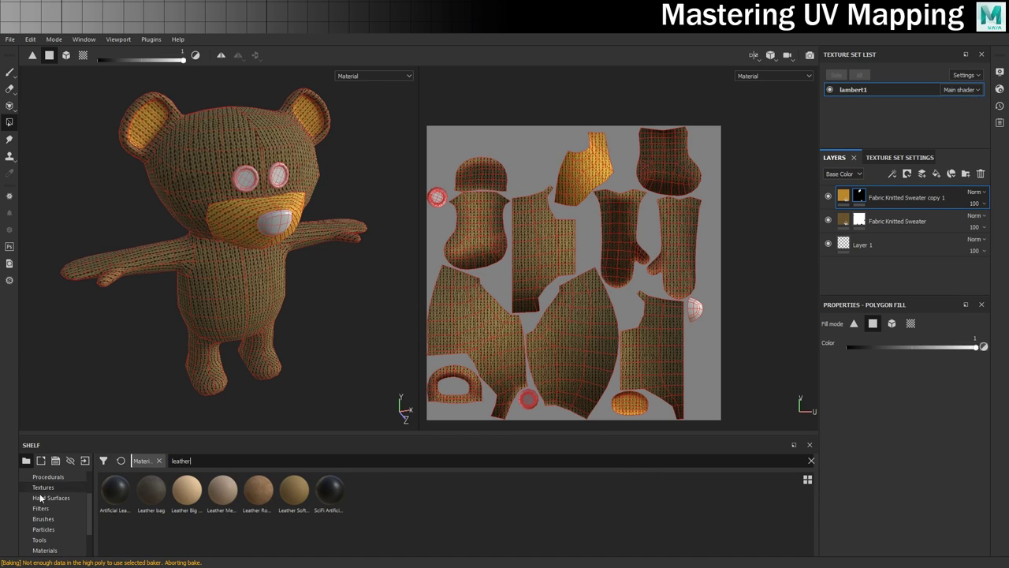
pyautogui.moveTo(264, 490)
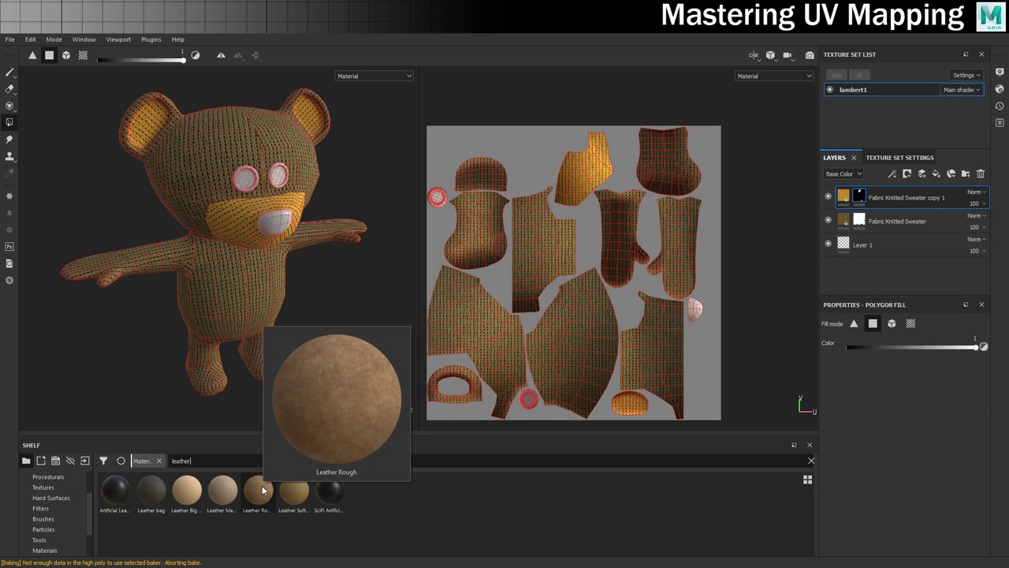
pyautogui.moveTo(263, 490); pyautogui.dragTo(909, 189)
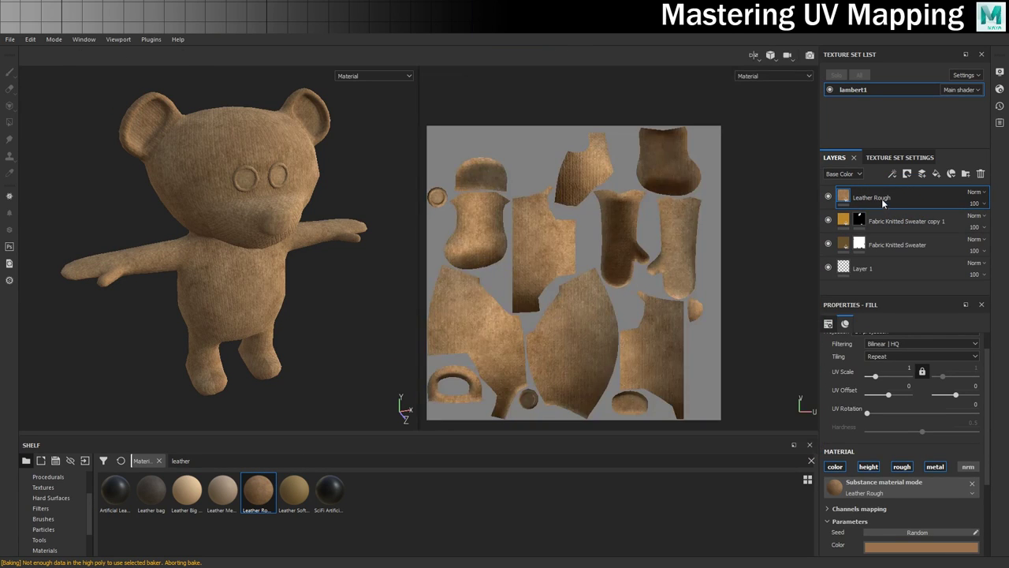
# Step: Set the Leather Rough material's colour to black
pyautogui.scroll(-1, 891, 437)
pyautogui.scroll(-2, 892, 437)
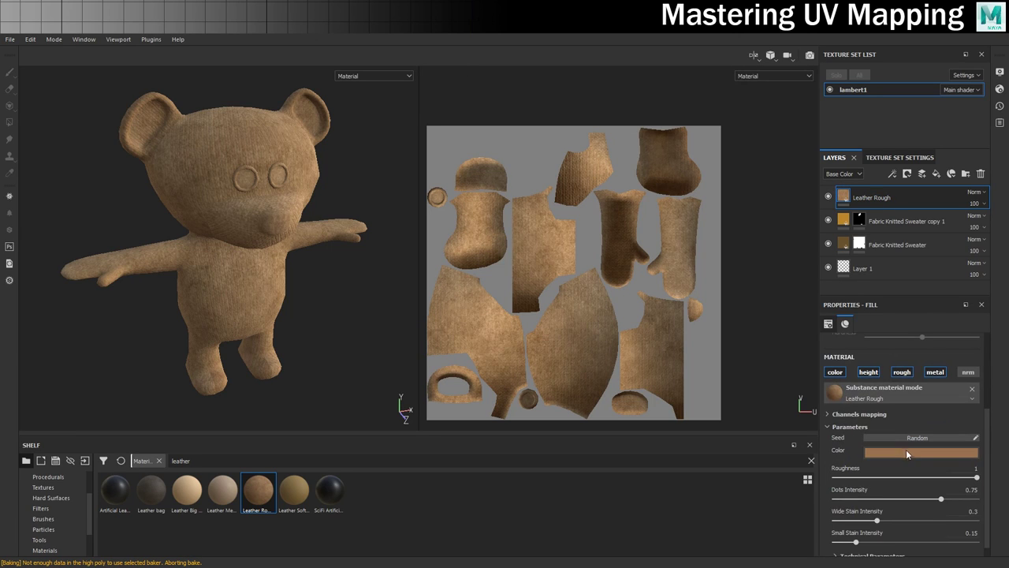
pyautogui.click(906, 450)
pyautogui.click(867, 556)
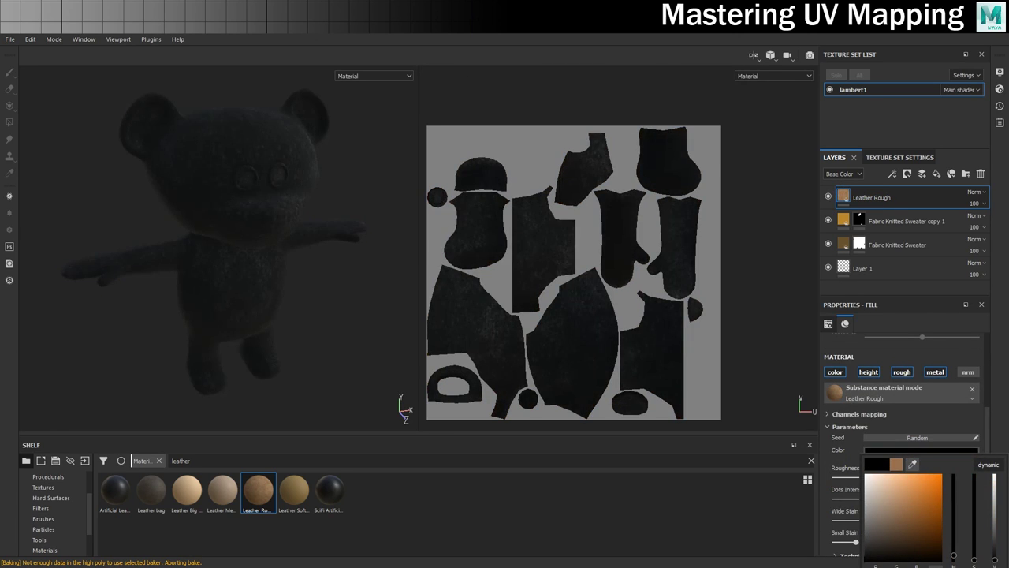
# Step: Add a black mask to the Leather Rough layer and reveal the leather on the small nose shell with Polygon Fill
pyautogui.rightClick(867, 198)
pyautogui.click(894, 214)
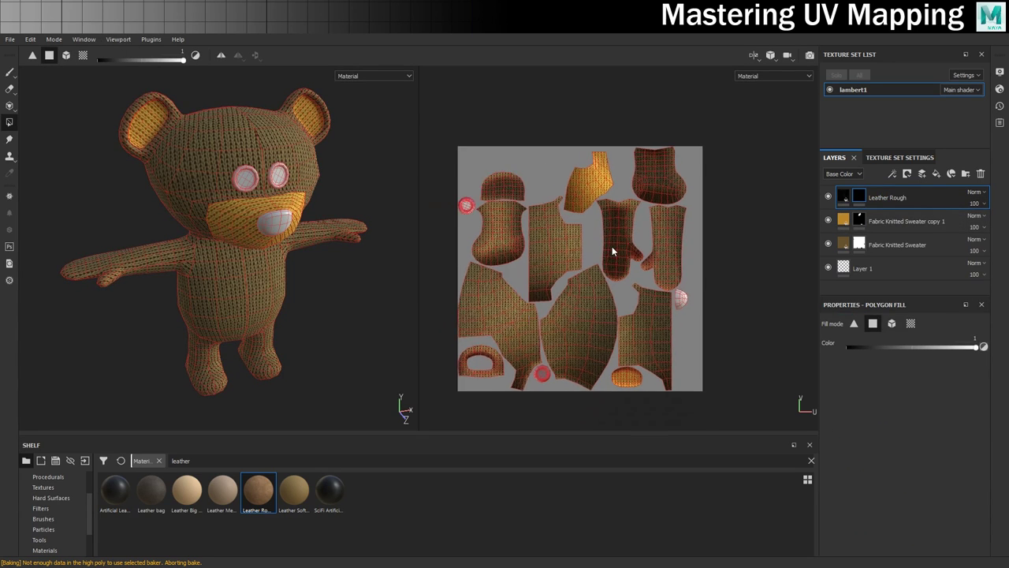
pyautogui.scroll(5, 670, 269)
pyautogui.keyDown('alt'); pyautogui.moveTo(771, 366); pyautogui.dragTo(692, 272, button='middle'); pyautogui.keyUp('alt')
pyautogui.moveTo(721, 337); pyautogui.dragTo(674, 264)
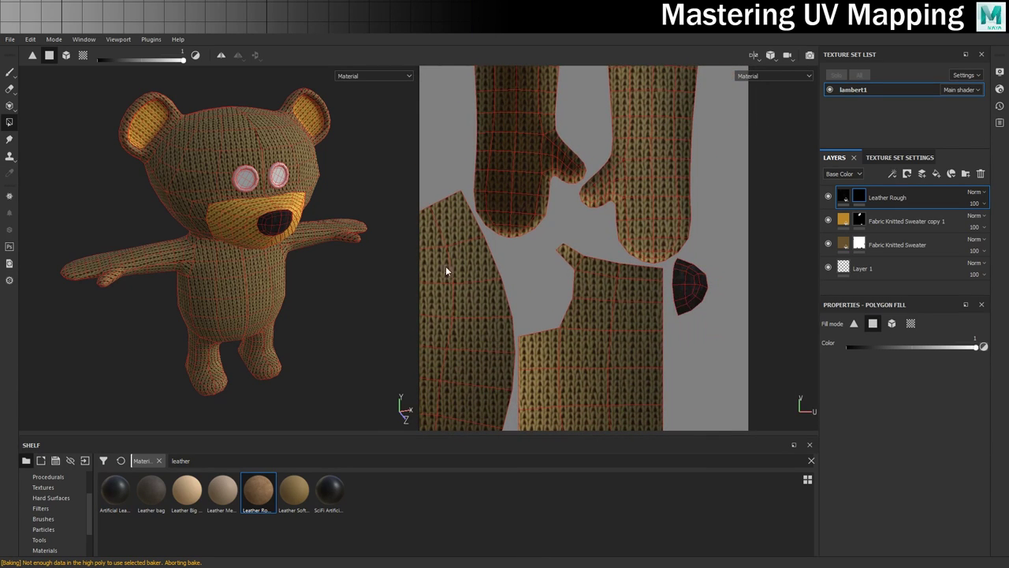
pyautogui.keyDown('alt'); pyautogui.moveTo(248, 257); pyautogui.dragTo(272, 253); pyautogui.keyUp('alt')
pyautogui.keyDown('alt'); pyautogui.moveTo(305, 193); pyautogui.dragTo(254, 193); pyautogui.keyUp('alt')
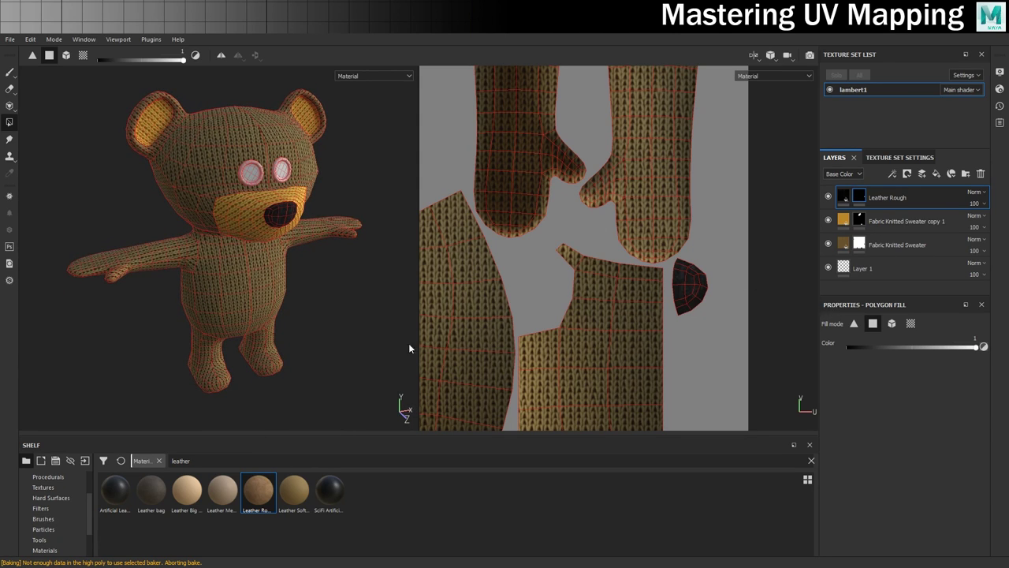
# Step: Search the materials for plastic and add Plastic Matte Pure as a new layer above Leather Rough
pyautogui.click(146, 463)
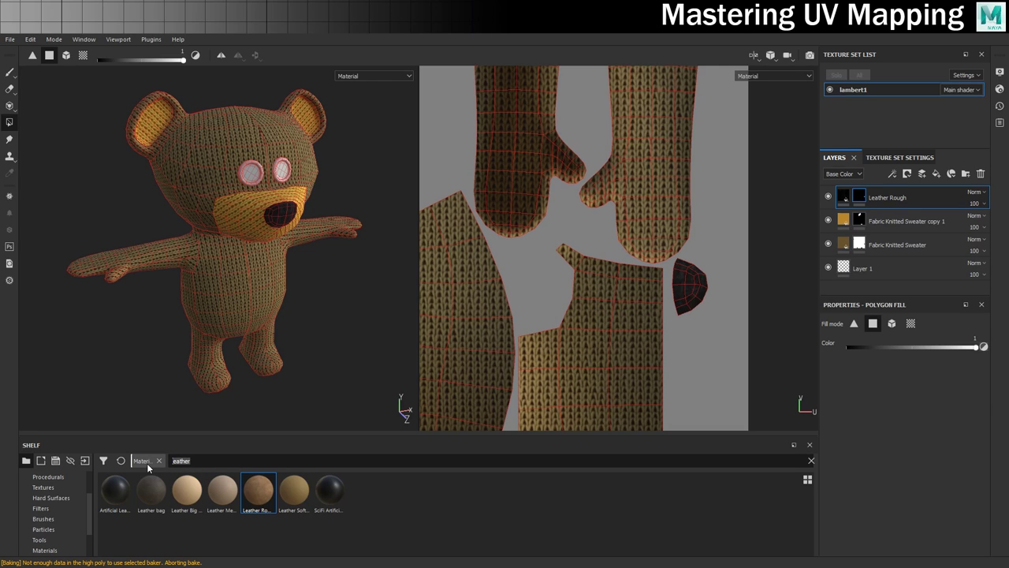
pyautogui.write('plastic')
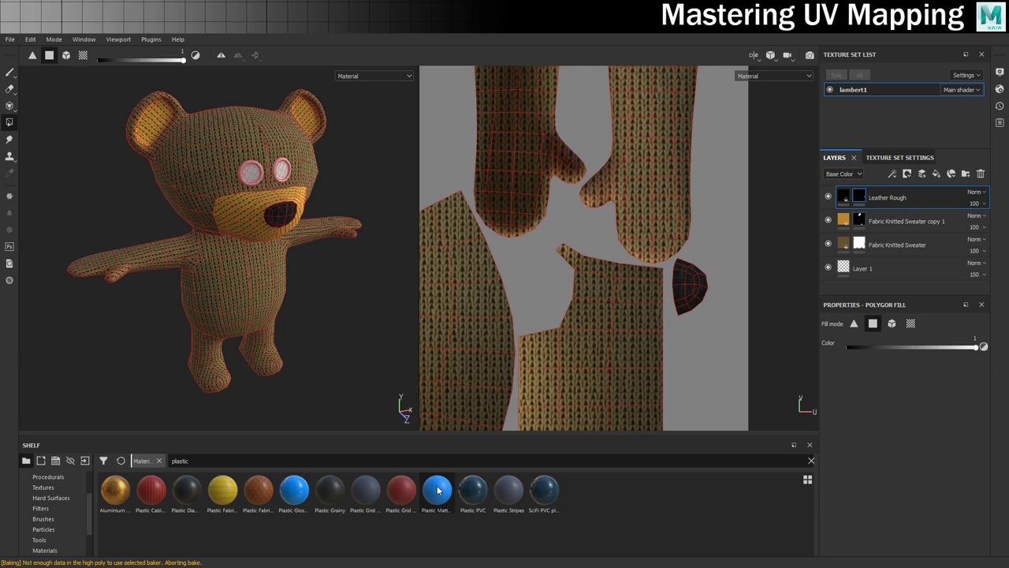
pyautogui.moveTo(425, 491); pyautogui.dragTo(860, 192)
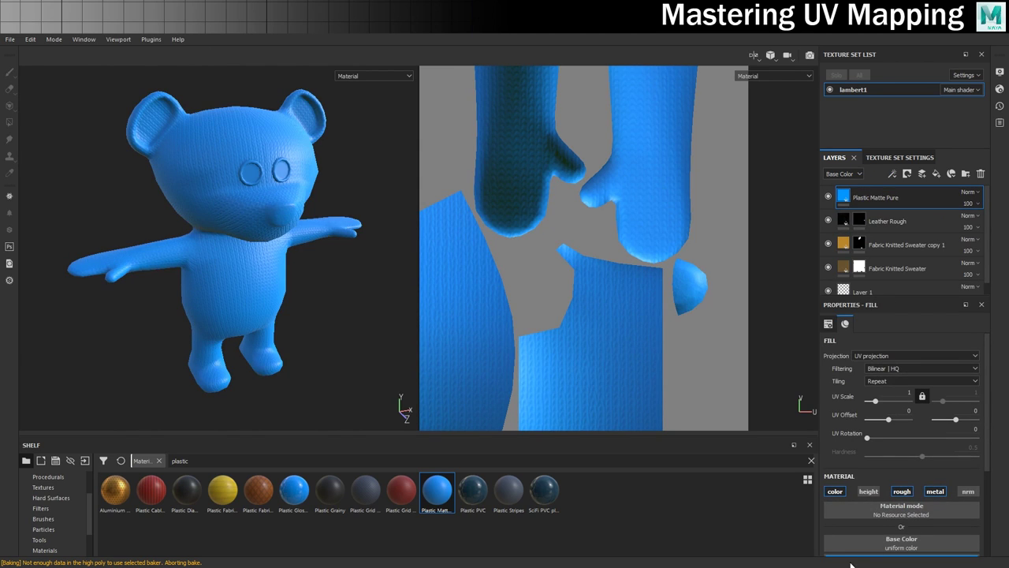
# Step: Set the Plastic Matte Pure layer's base colour to black and its roughness to about 0.29
pyautogui.scroll(-3, 886, 461)
pyautogui.click(886, 463)
pyautogui.moveTo(912, 389); pyautogui.dragTo(832, 452)
pyautogui.click(914, 511)
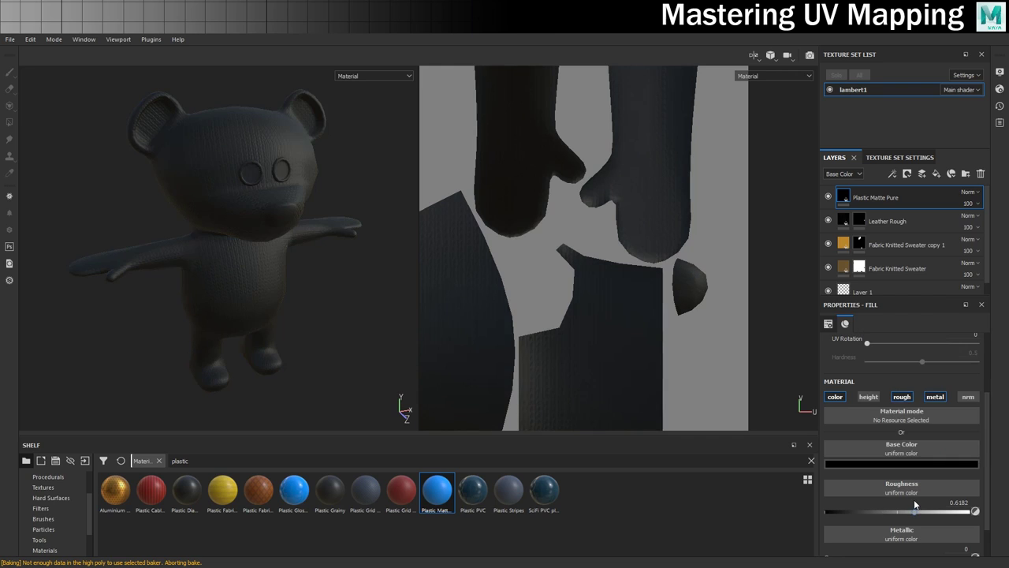
pyautogui.moveTo(913, 511); pyautogui.dragTo(867, 509)
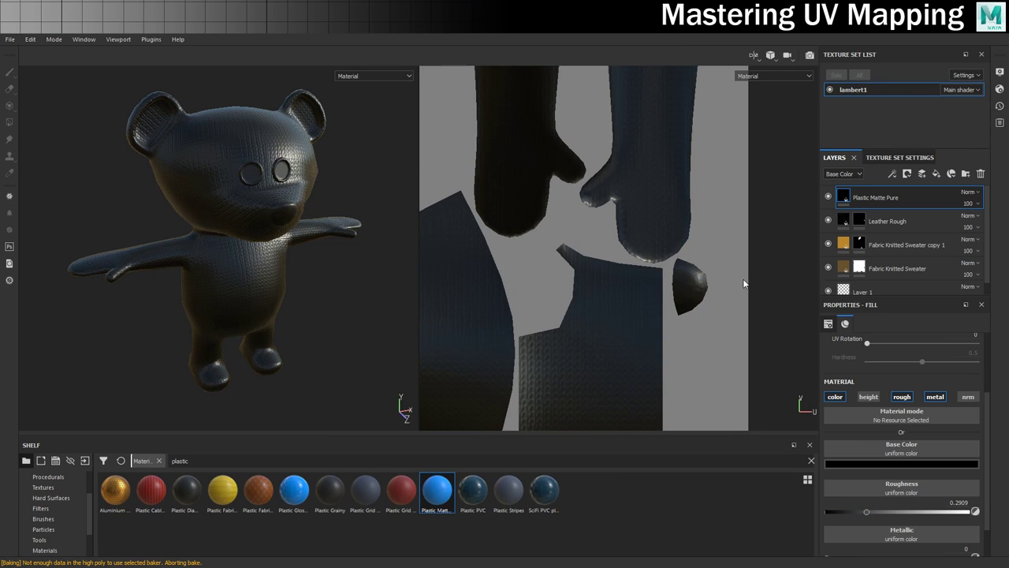
# Step: Add a black mask to the Plastic Matte Pure layer and reveal the plastic on the round eye shell beside the foot shell
pyautogui.rightClick(877, 197)
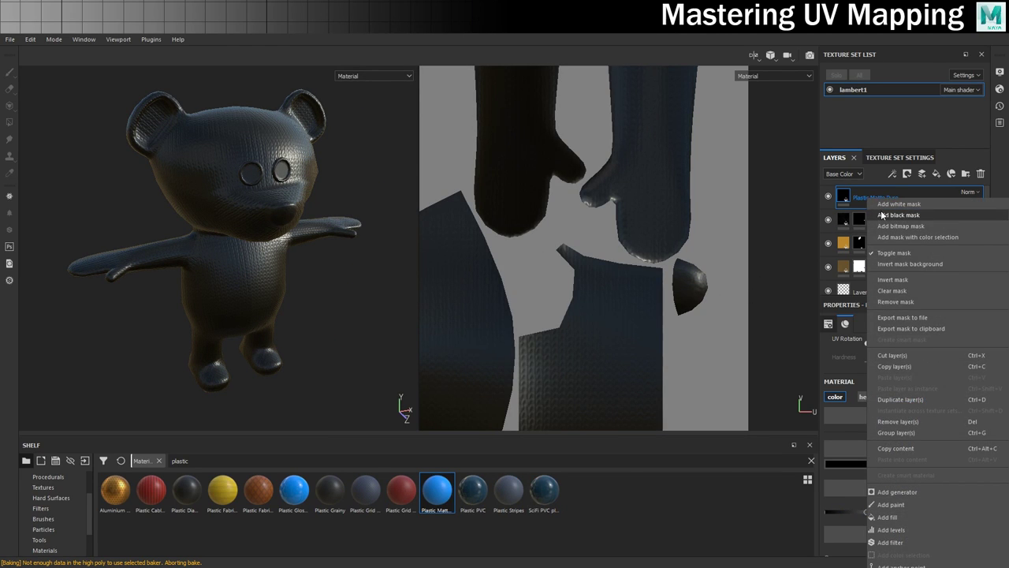
pyautogui.click(881, 211)
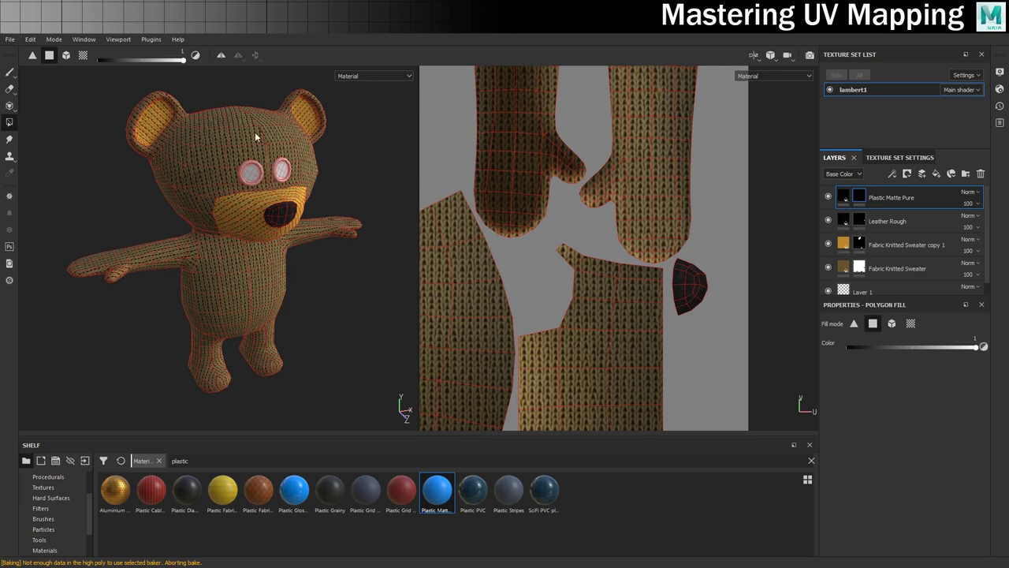
pyautogui.scroll(-5, 646, 274)
pyautogui.scroll(8, 562, 253)
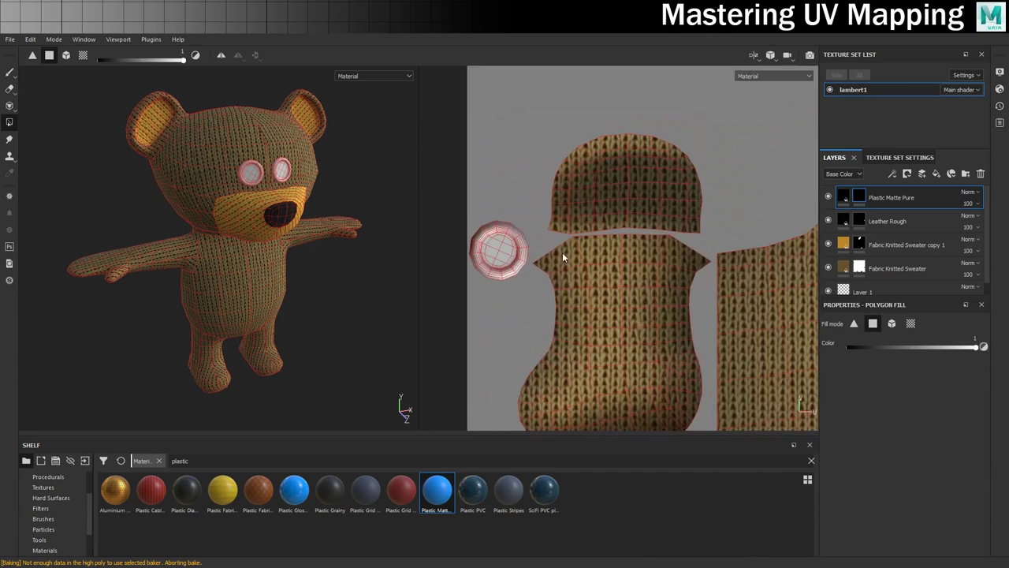
pyautogui.moveTo(477, 241); pyautogui.dragTo(524, 292)
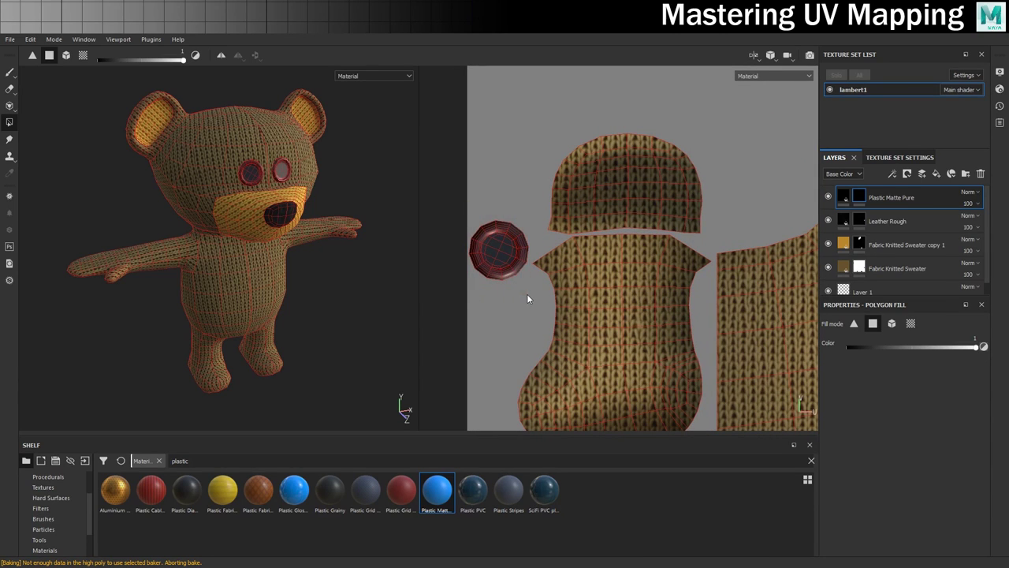
# Step: Reveal the black plastic on the second round eye shell near the lower edge of the UV layout
pyautogui.keyDown('alt'); pyautogui.moveTo(702, 273); pyautogui.dragTo(656, 106, button='middle'); pyautogui.keyUp('alt')
pyautogui.keyDown('alt'); pyautogui.moveTo(755, 282); pyautogui.dragTo(649, 113, button='middle'); pyautogui.keyUp('alt')
pyautogui.keyDown('alt'); pyautogui.moveTo(705, 283); pyautogui.dragTo(651, 159, button='middle'); pyautogui.keyUp('alt')
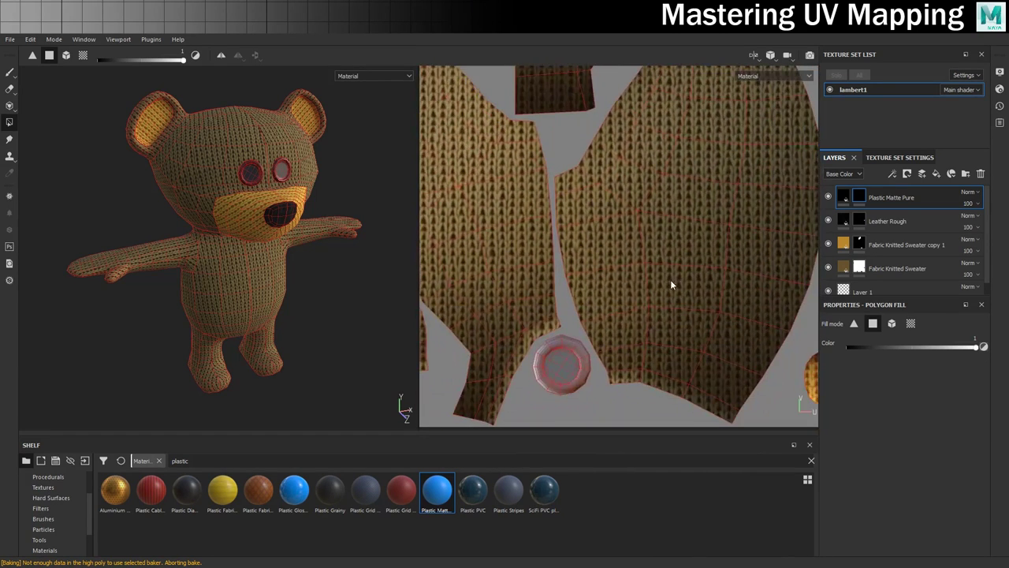
pyautogui.keyDown('alt'); pyautogui.moveTo(670, 279); pyautogui.dragTo(653, 213, button='middle'); pyautogui.keyUp('alt')
pyautogui.moveTo(548, 309)
pyautogui.mouseDown()
pyautogui.moveTo(544, 278)
pyautogui.moveTo(533, 293)
pyautogui.moveTo(540, 328)
pyautogui.moveTo(573, 285)
pyautogui.mouseUp()
# Step: Ready the Paint tool on the mask of Fabric Knitted Sweater copy 1 with the brush grayscale set to 1
pyautogui.click(10, 72)
pyautogui.keyDown('alt'); pyautogui.moveTo(314, 223); pyautogui.dragTo(278, 285); pyautogui.keyUp('alt')
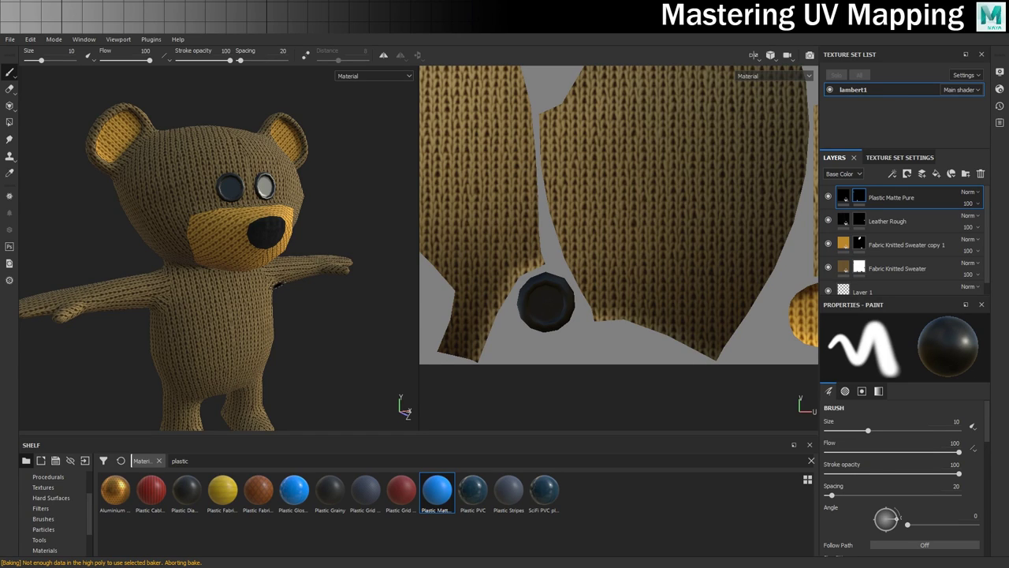
pyautogui.scroll(2, 240, 254)
pyautogui.scroll(-6, 247, 254)
pyautogui.keyDown('alt'); pyautogui.moveTo(284, 298); pyautogui.dragTo(247, 296); pyautogui.keyUp('alt')
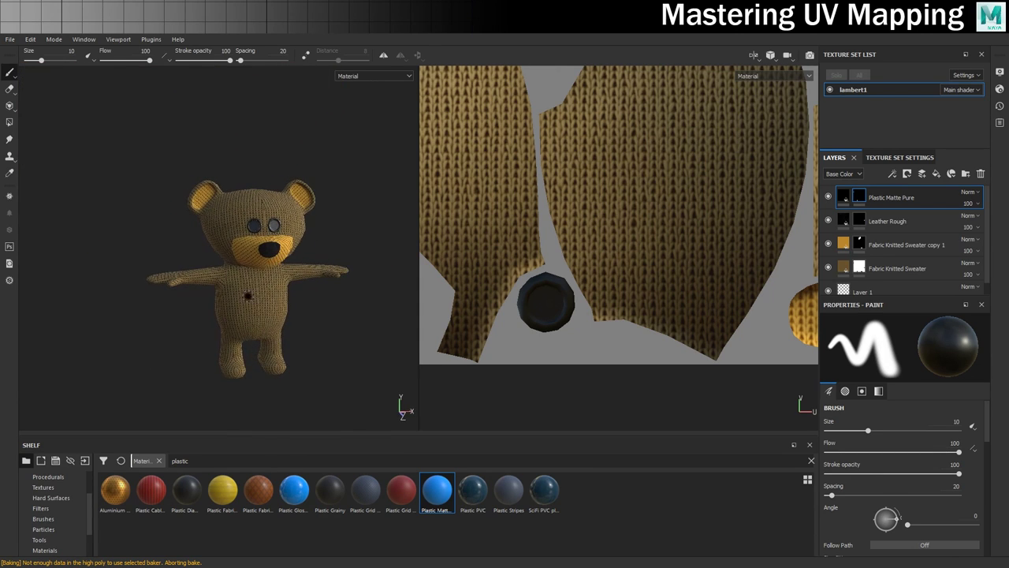
pyautogui.click(871, 248)
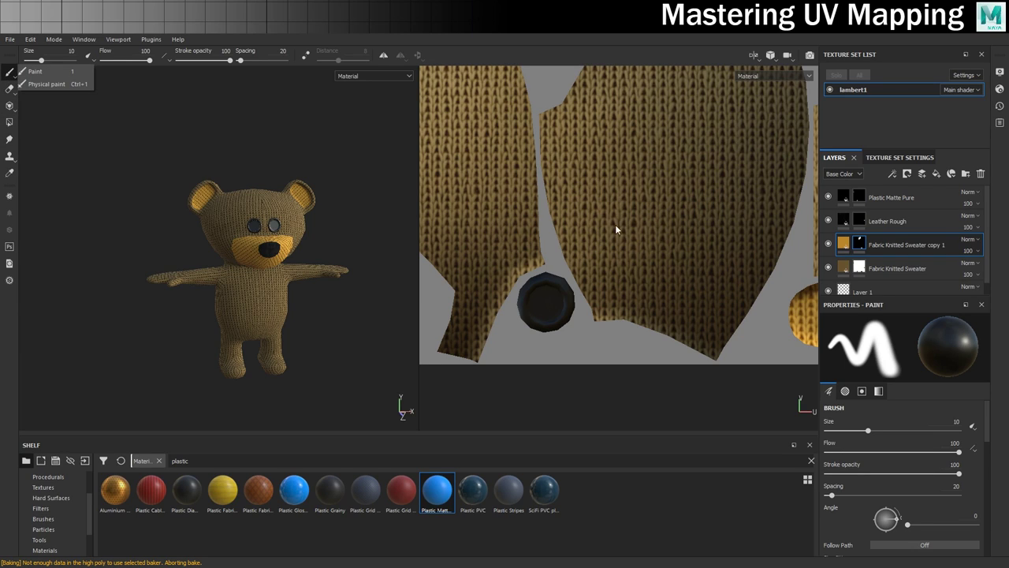
pyautogui.scroll(8, 278, 295)
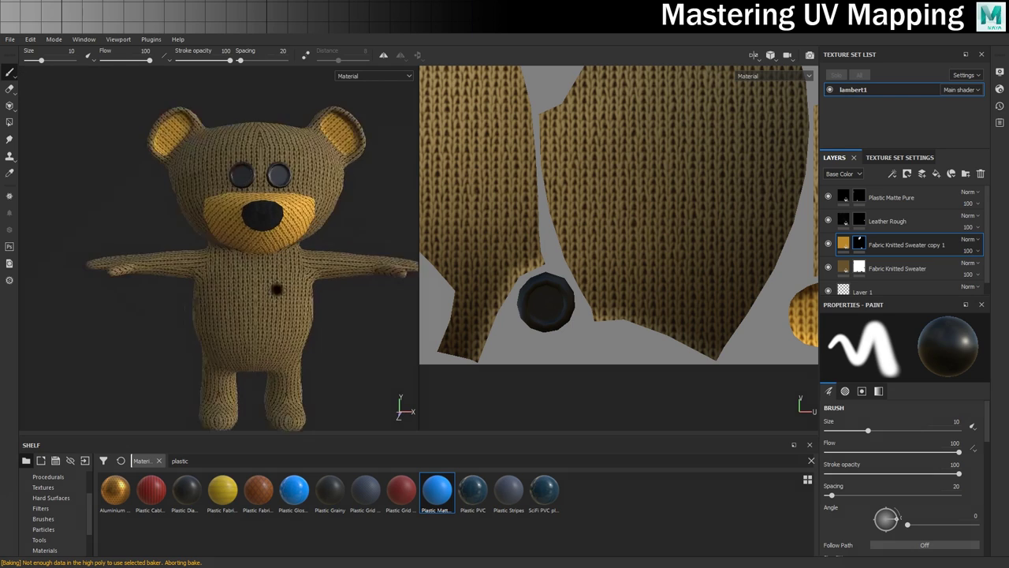
pyautogui.moveTo(265, 279)
pyautogui.mouseDown(button='middle')
pyautogui.moveTo(259, 227)
pyautogui.moveTo(254, 236)
pyautogui.mouseUp(button='middle')
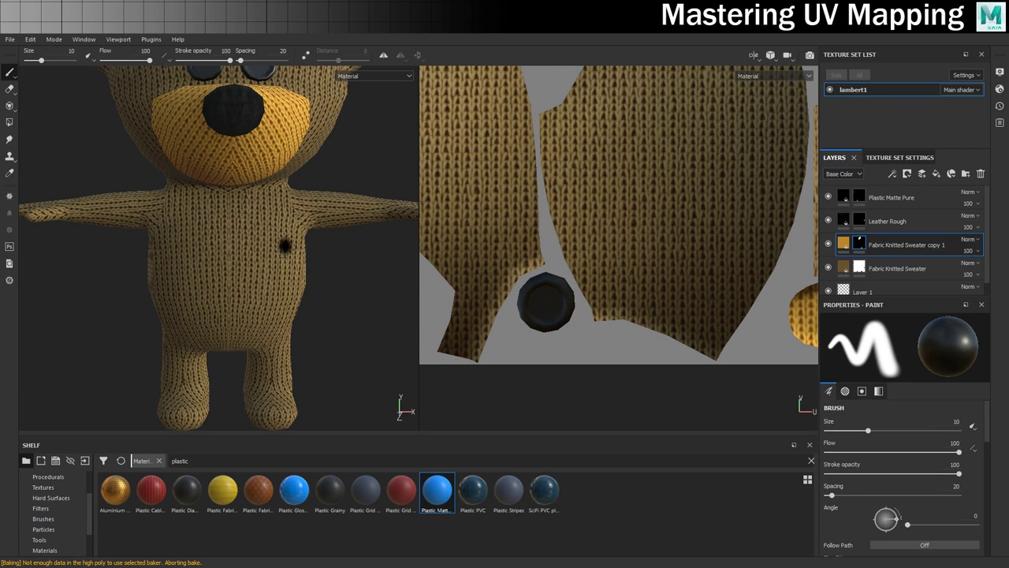
pyautogui.scroll(-10, 890, 432)
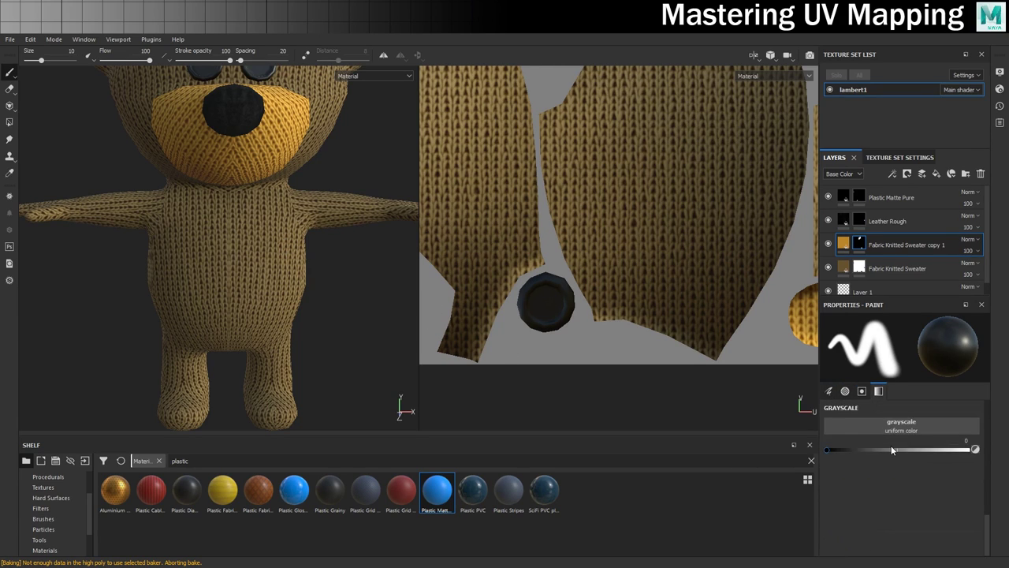
pyautogui.moveTo(826, 449); pyautogui.dragTo(970, 449)
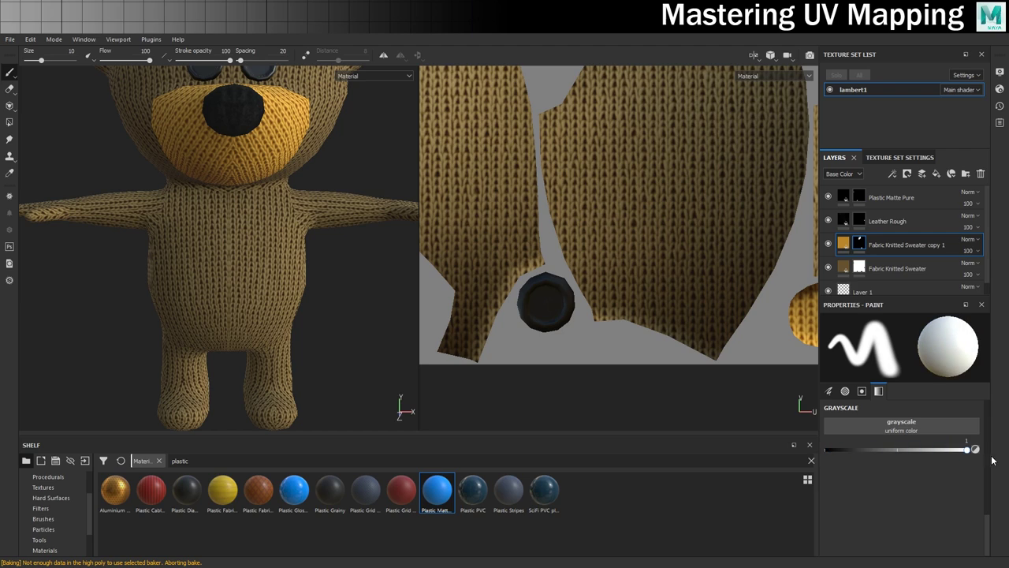
# Step: Paint a large oval patch of the yellow knitted fabric onto the front of the bear's belly
pyautogui.moveTo(204, 219)
pyautogui.mouseDown()
pyautogui.moveTo(253, 218)
pyautogui.moveTo(271, 231)
pyautogui.moveTo(276, 279)
pyautogui.moveTo(263, 309)
pyautogui.moveTo(237, 320)
pyautogui.moveTo(259, 266)
pyautogui.moveTo(241, 233)
pyautogui.moveTo(263, 241)
pyautogui.moveTo(256, 230)
pyautogui.moveTo(211, 272)
pyautogui.moveTo(229, 300)
pyautogui.mouseUp()
pyautogui.moveTo(229, 252); pyautogui.dragTo(230, 278)
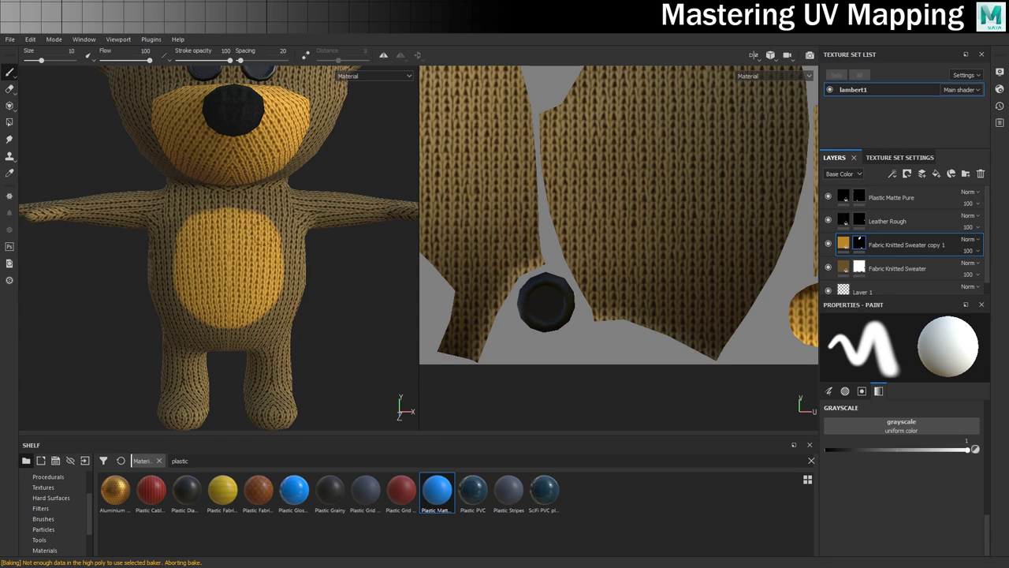
pyautogui.scroll(-4, 246, 242)
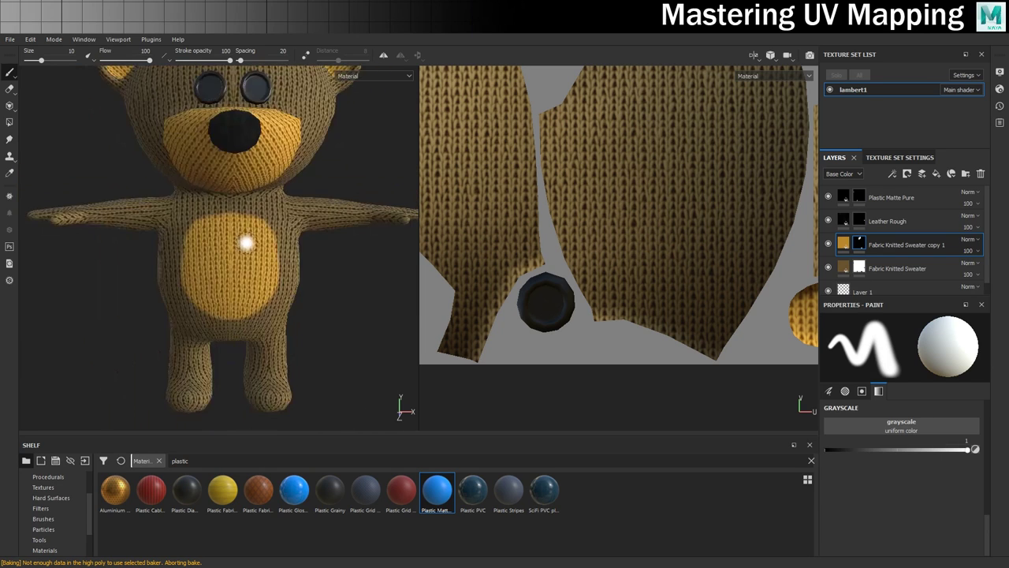
pyautogui.moveTo(245, 261)
pyautogui.keyDown('alt'); pyautogui.mouseDown()
pyautogui.moveTo(274, 268)
pyautogui.moveTo(248, 273)
pyautogui.mouseUp(); pyautogui.keyUp('alt')
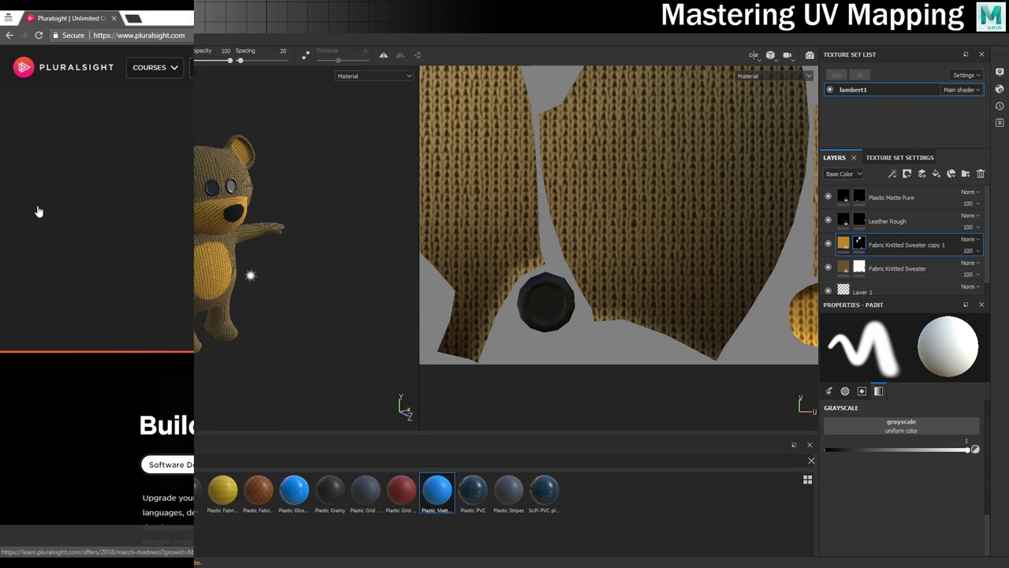
# Step: Switch to the Pluralsight website in the browser, search for Maya, and look through the paths and courses
pyautogui.write('aya')
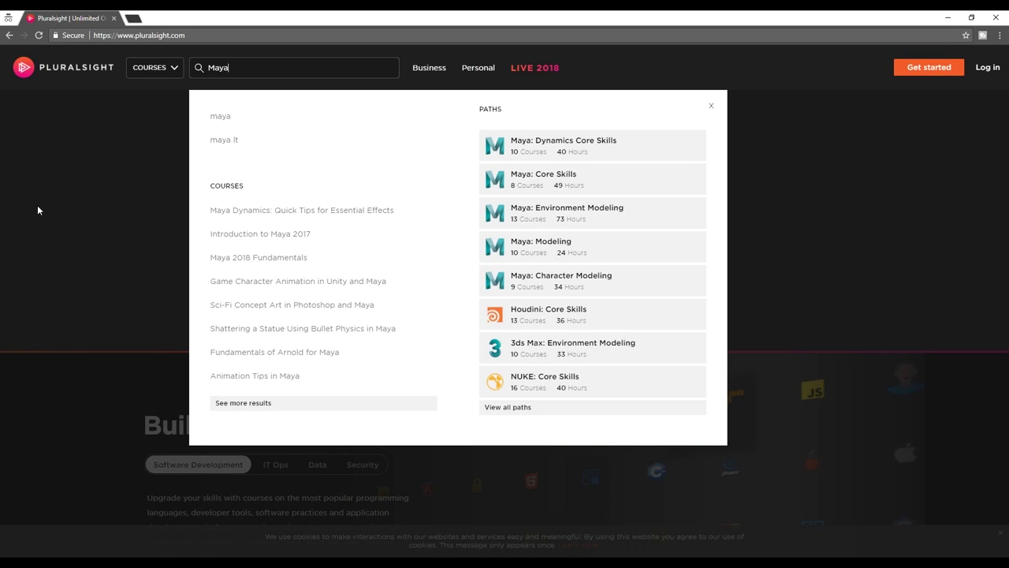
pyautogui.press('Return')
pyautogui.scroll(-2, 63, 213)
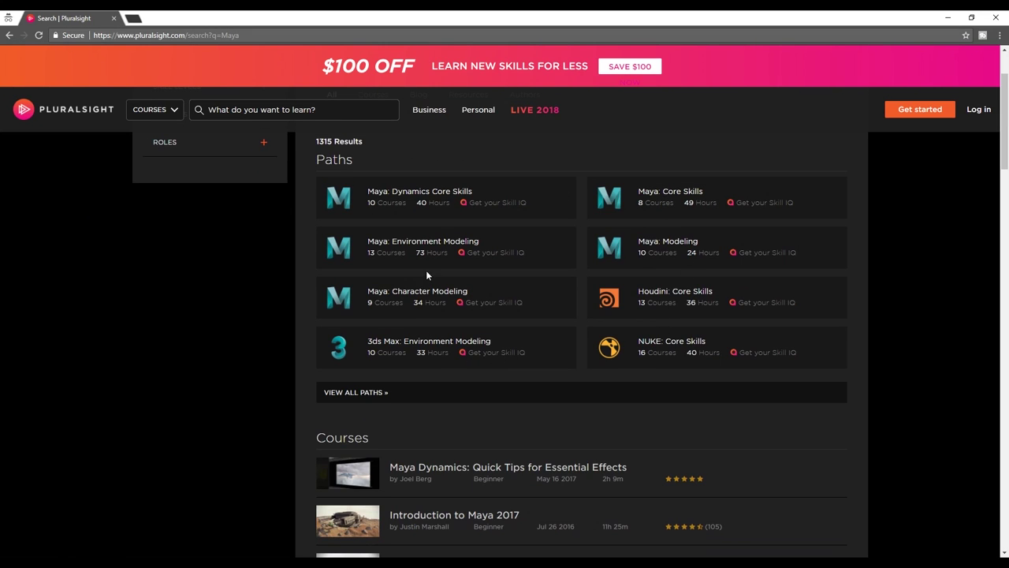
pyautogui.scroll(-4, 235, 325)
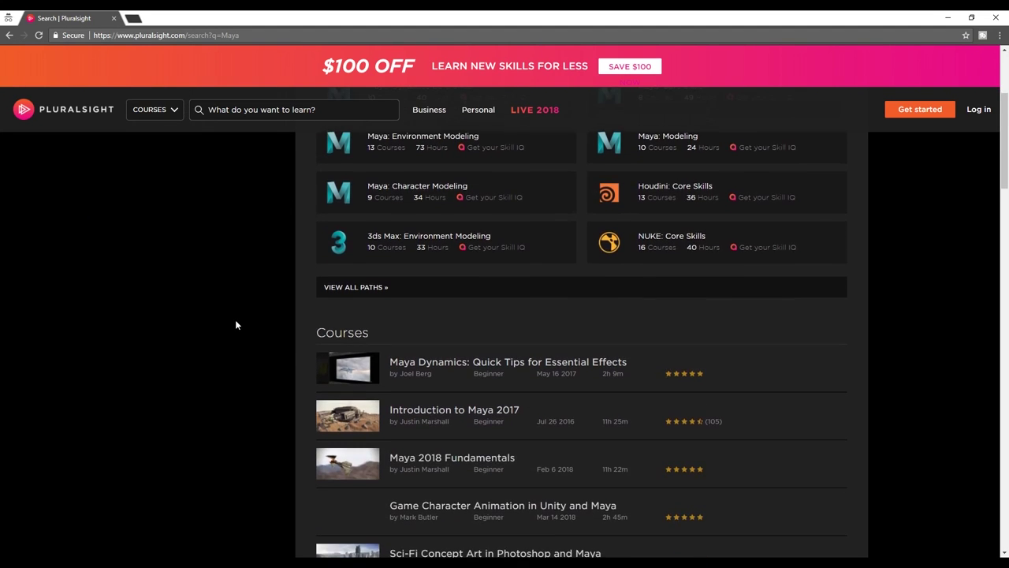